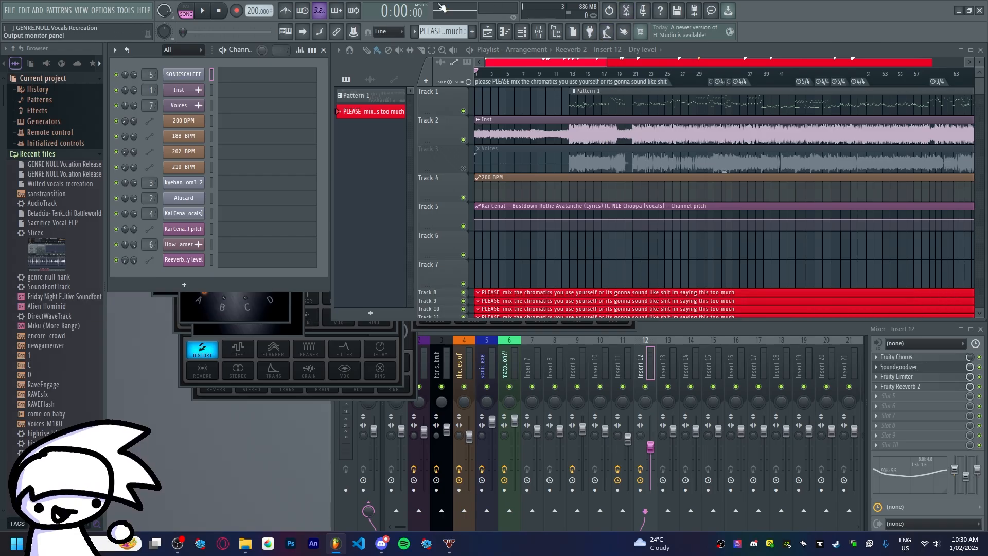
# - Play the arrangement briefly from bar 12, just before Pattern 1 starts, and stop playback
pyautogui.click(482, 73)
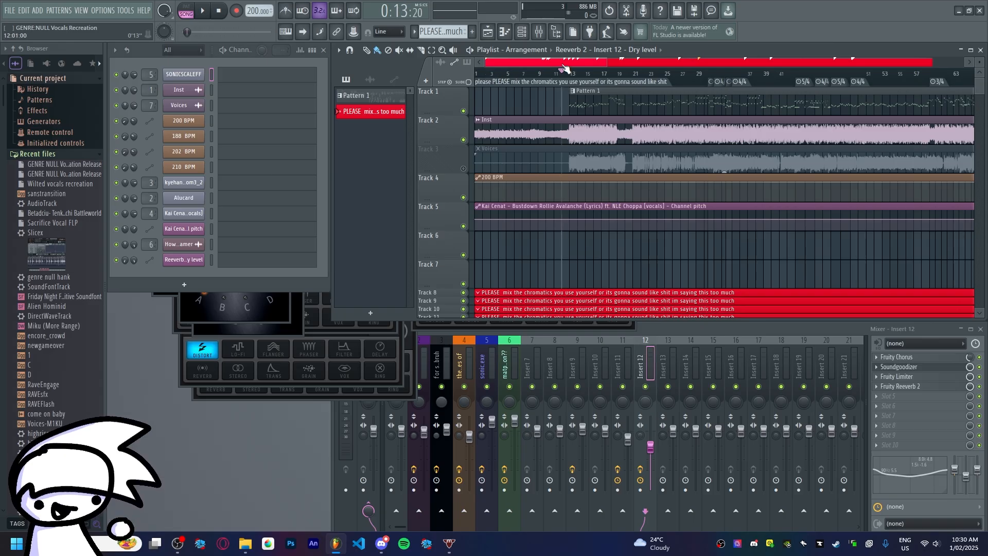
pyautogui.press('space')
pyautogui.click(570, 328)
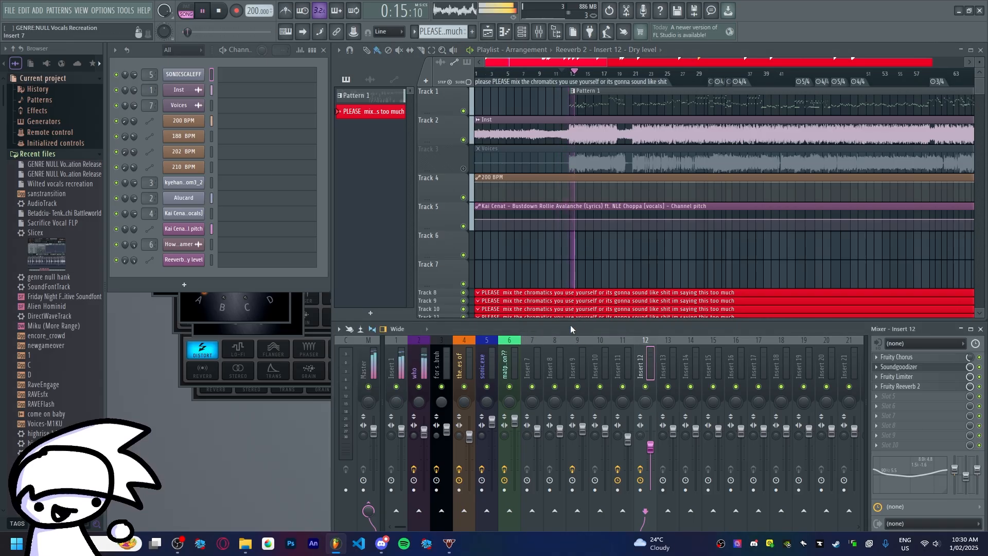
pyautogui.press('space')
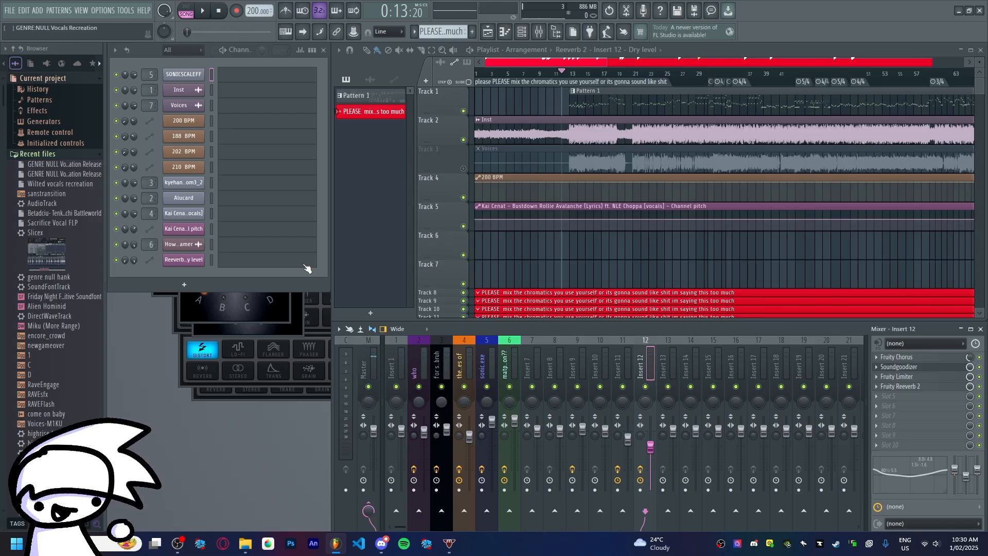
# - Review the effects on mixer tracks 2 ("who") and 6 ("matpat"), and play the arrangement again from bar 12
pyautogui.click(413, 363)
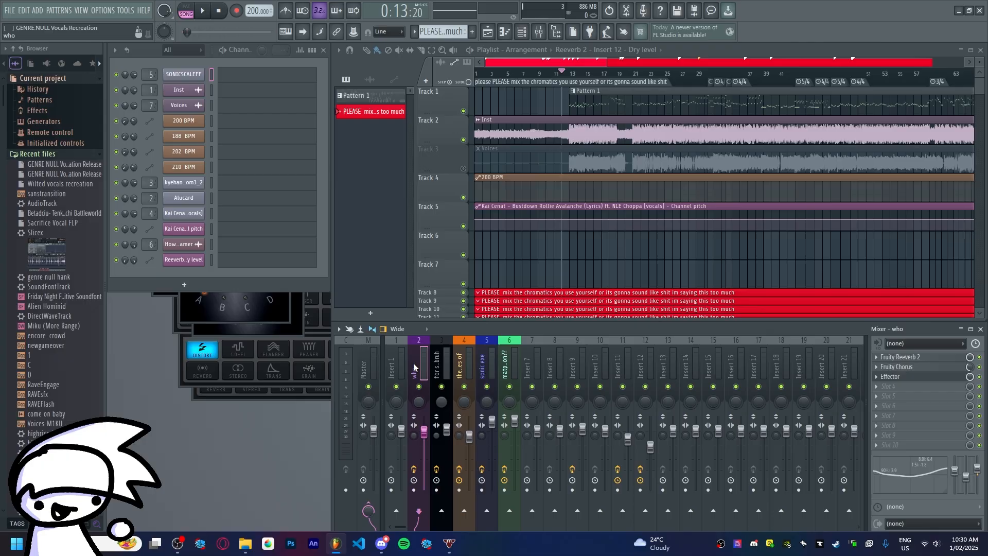
pyautogui.click(512, 361)
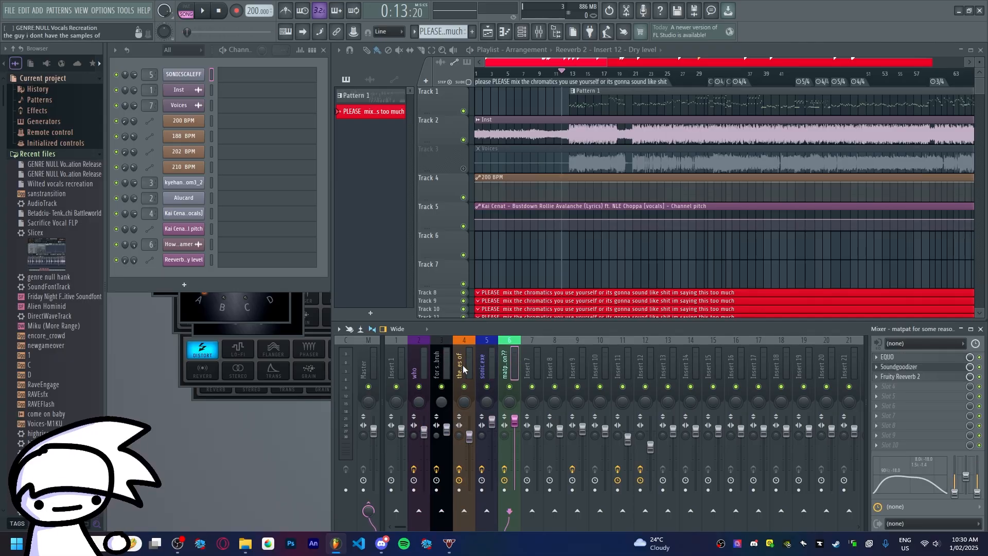
pyautogui.scroll(-5, 579, 84)
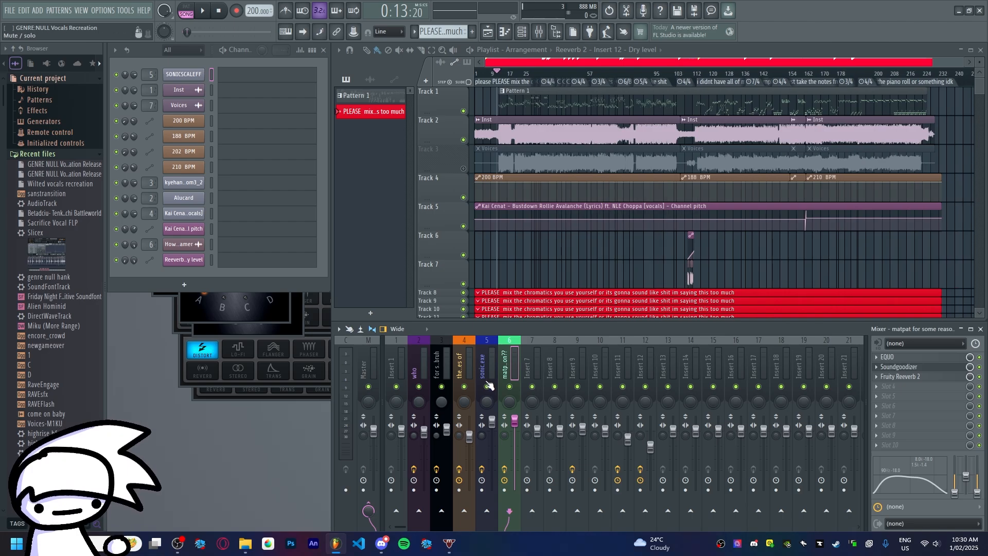
pyautogui.press('space')
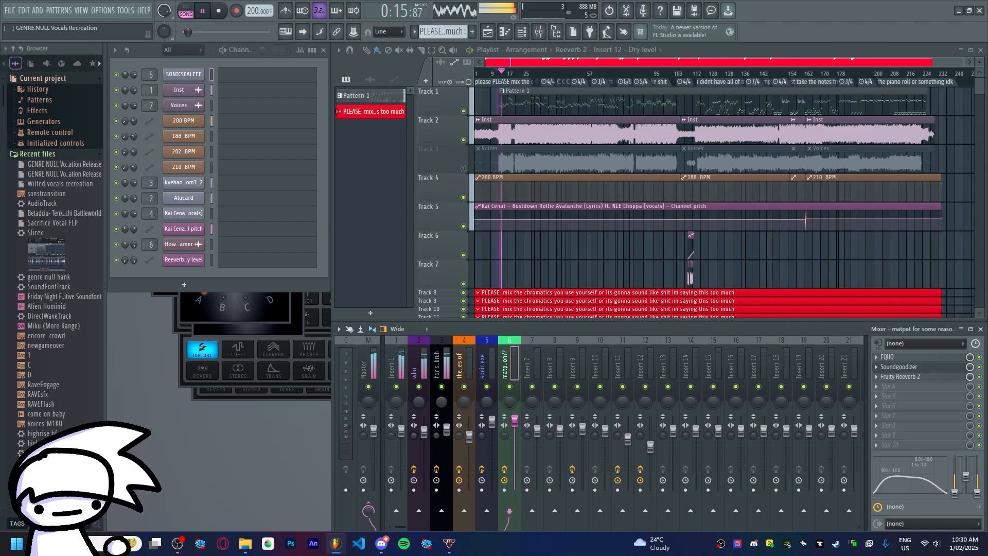
pyautogui.hotkey('alt', 'Tab')
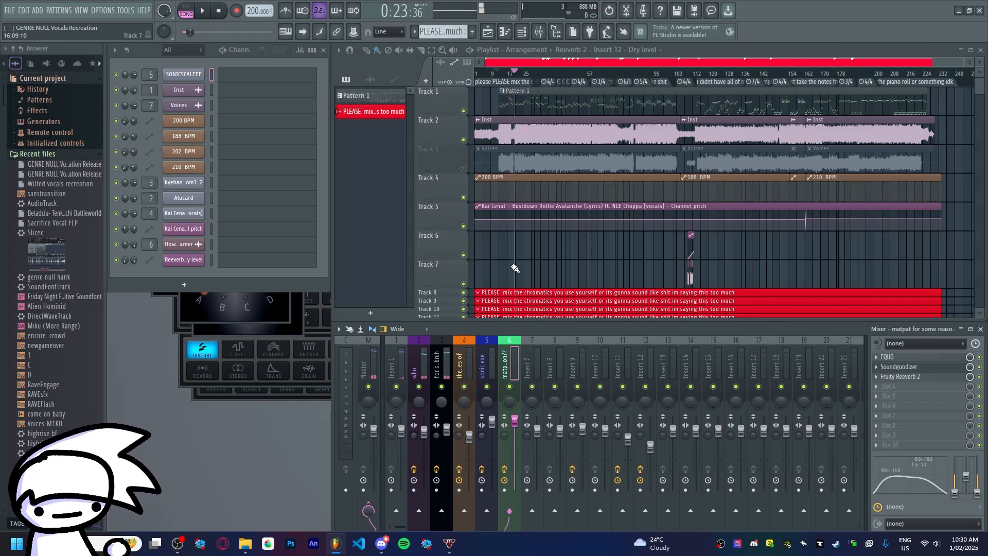
# - Select mixer track 3 to show its effects and filter the channel rack to Unsorted channels
pyautogui.click(436, 360)
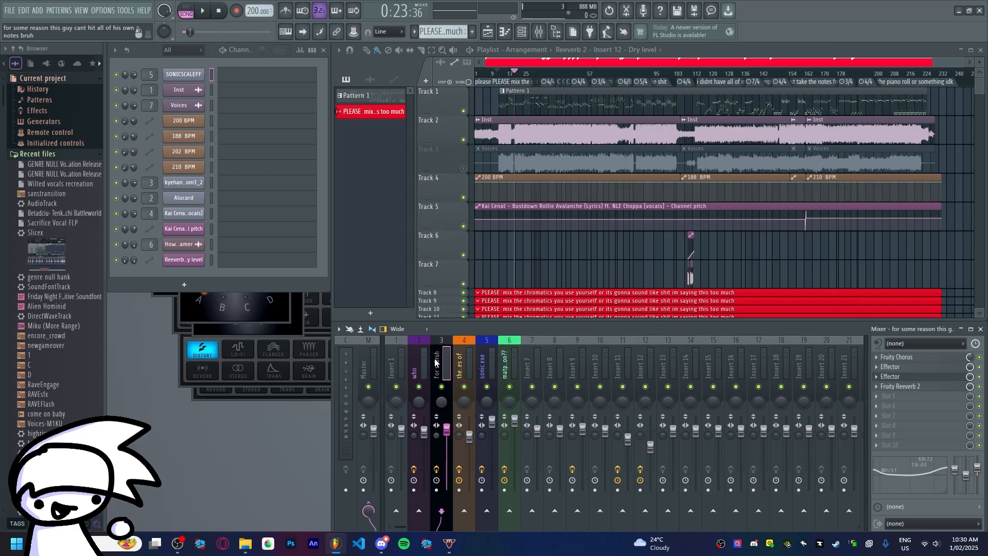
pyautogui.scroll(-5, 554, 237)
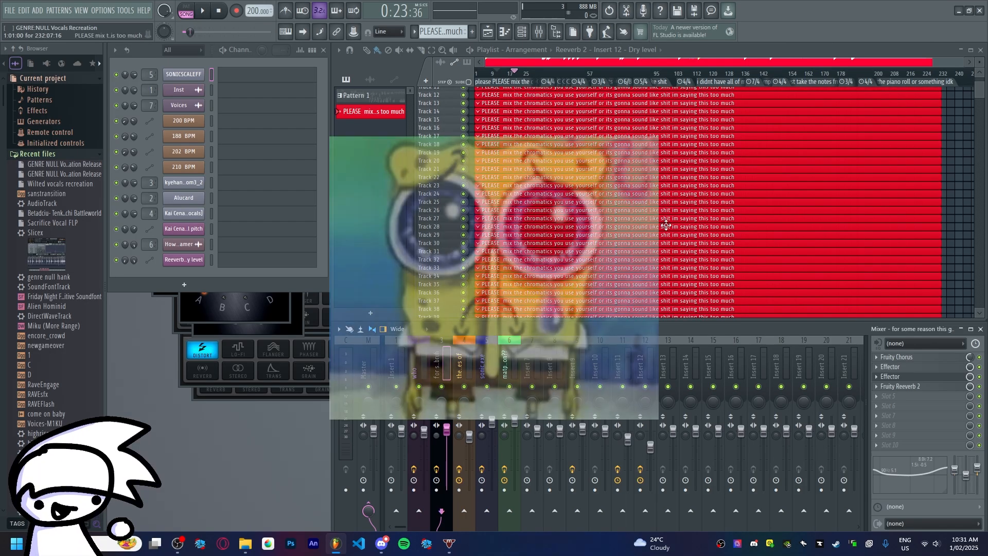
pyautogui.scroll(5, 666, 224)
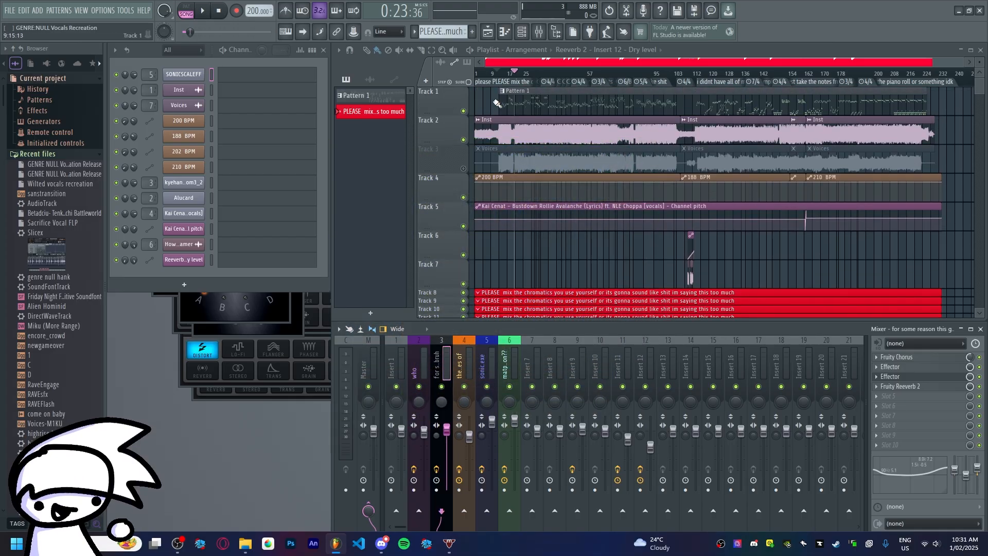
pyautogui.scroll(-3, 176, 55)
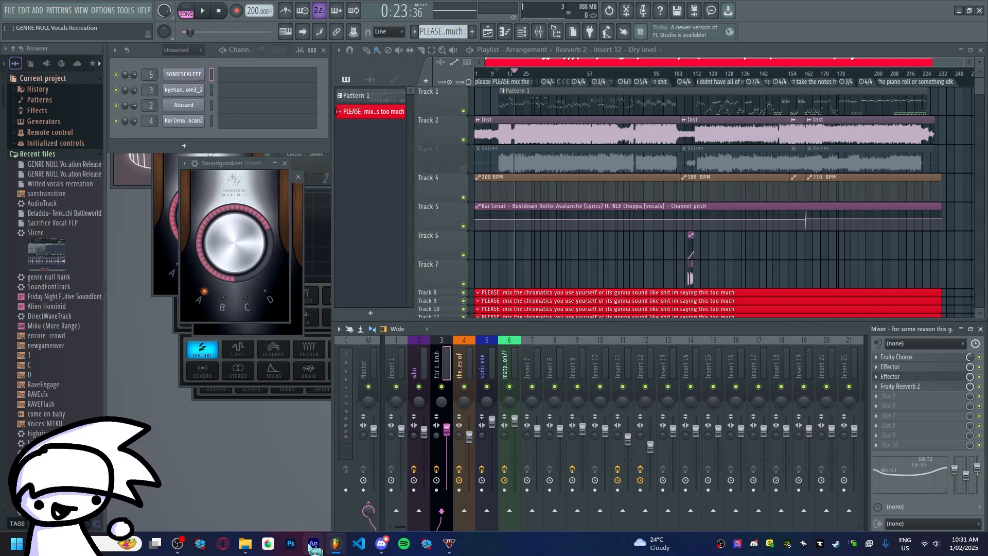
# - Switch to File Explorer and browse the chromatic scale files in the FNF-FANMADE-Chromatic-Scales-main folder
pyautogui.click(245, 544)
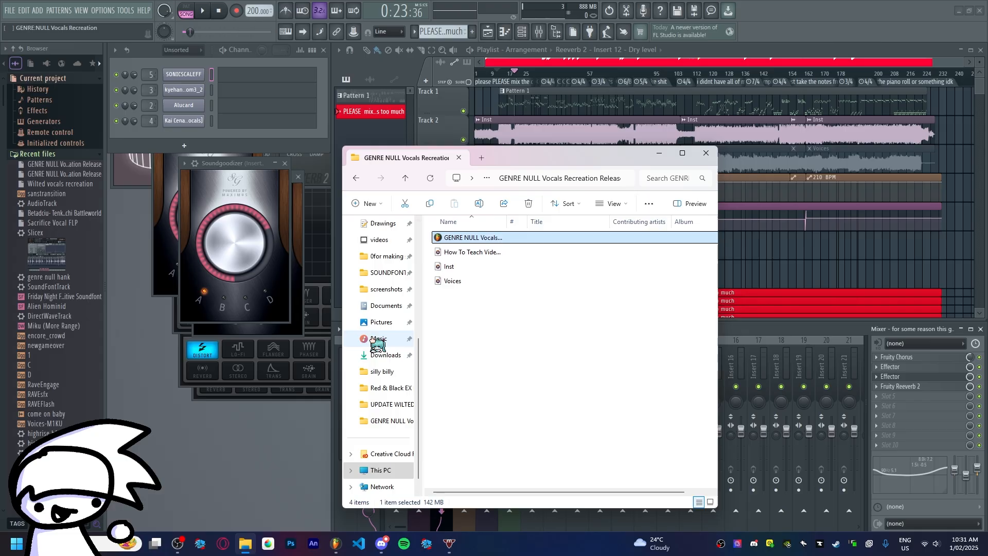
pyautogui.scroll(1, 383, 303)
pyautogui.click(383, 240)
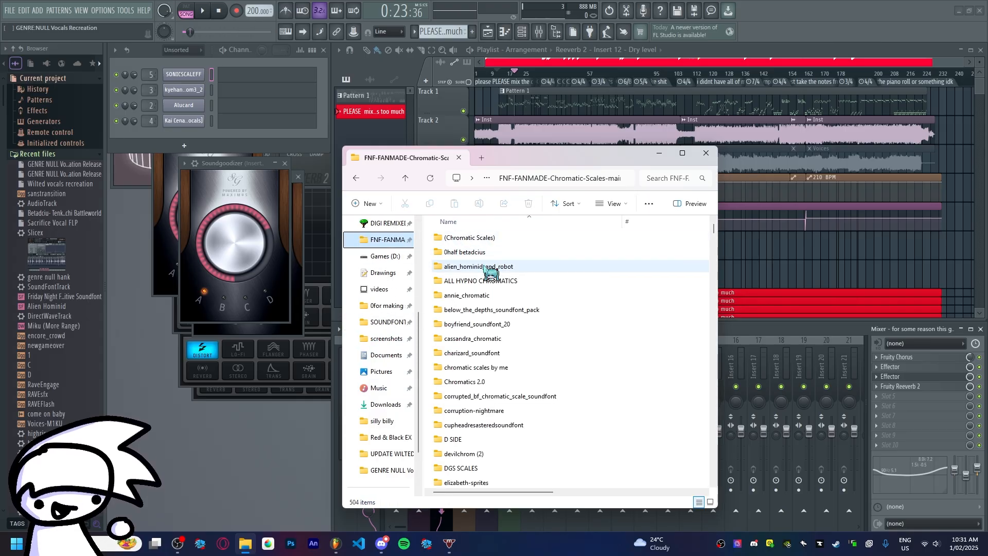
pyautogui.scroll(-20, 507, 301)
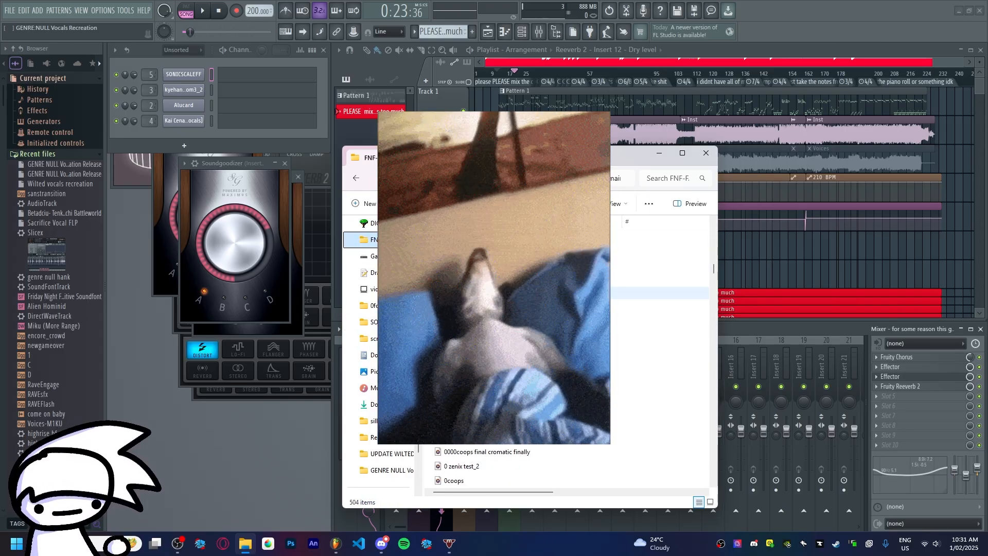
pyautogui.scroll(-6, 514, 360)
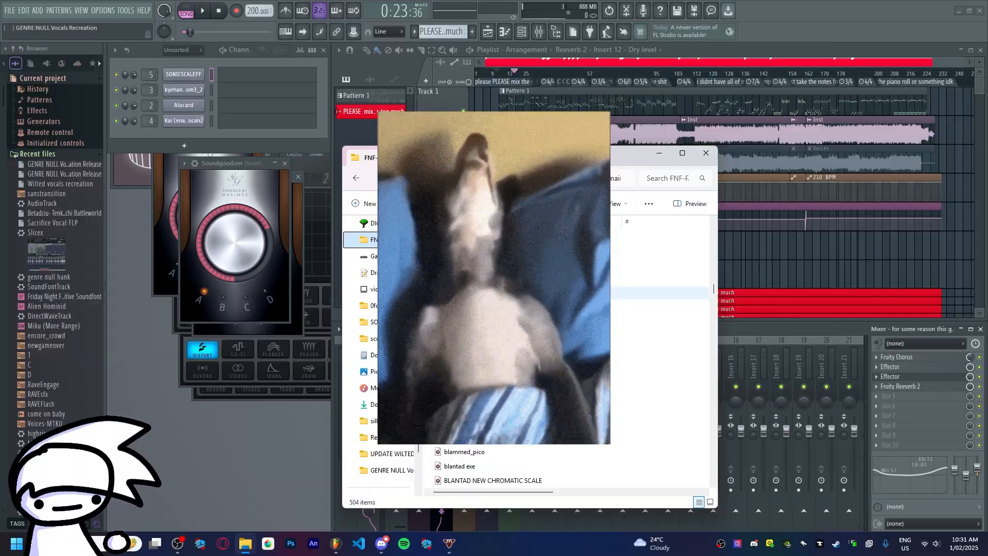
pyautogui.scroll(-12, 515, 360)
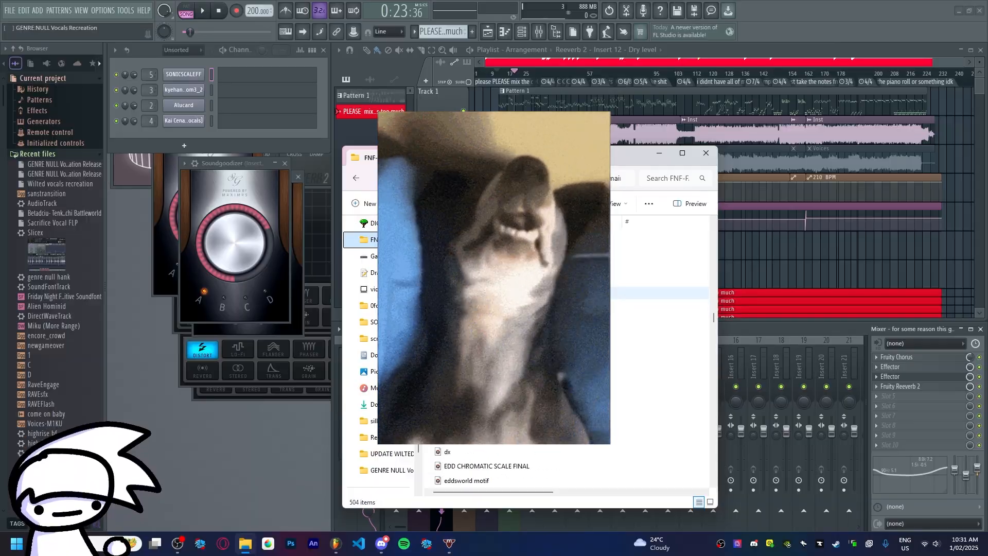
pyautogui.scroll(-2, 515, 360)
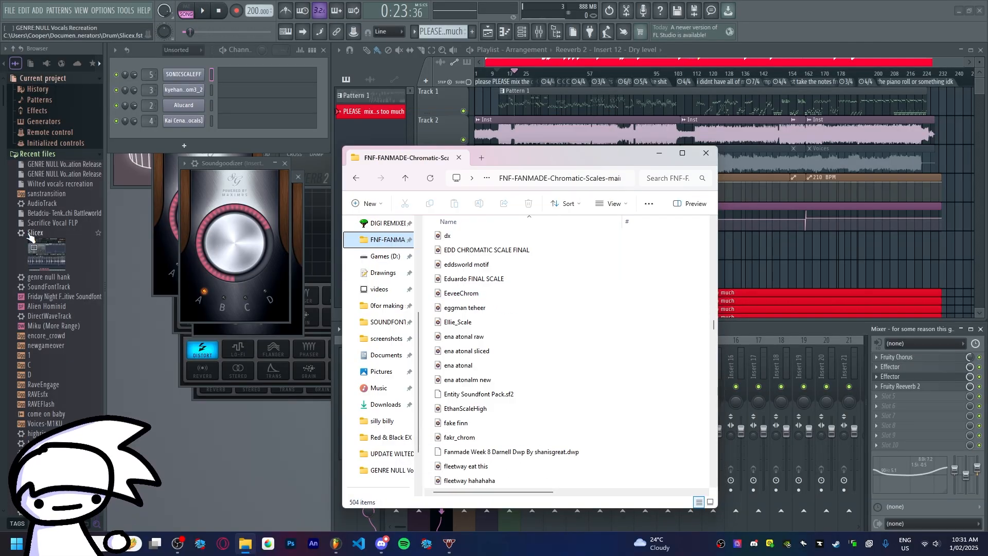
# - Add a Slicex channel and load the Ved Guy chromatic scale from the D SIDE folder into it
pyautogui.moveTo(31, 236); pyautogui.dragTo(160, 139)
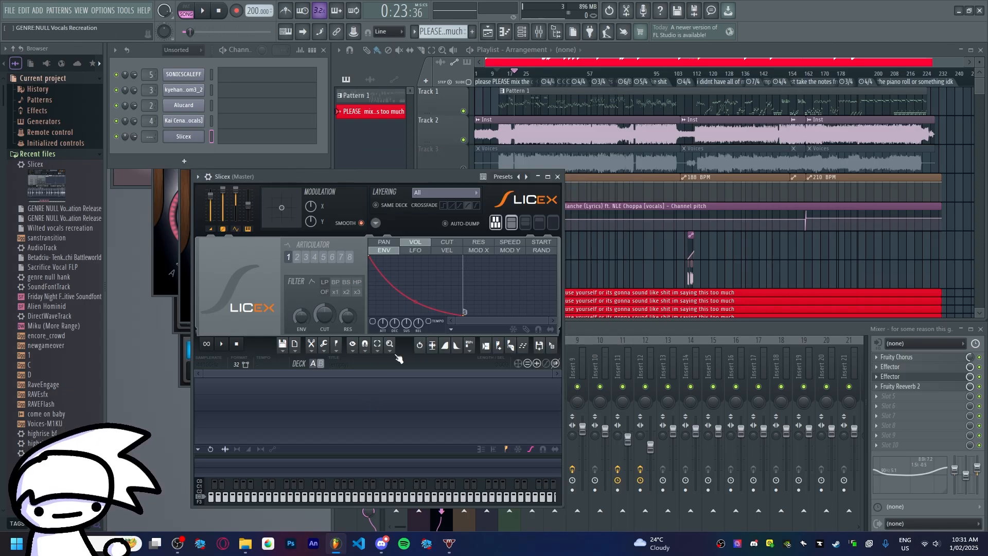
pyautogui.click(247, 541)
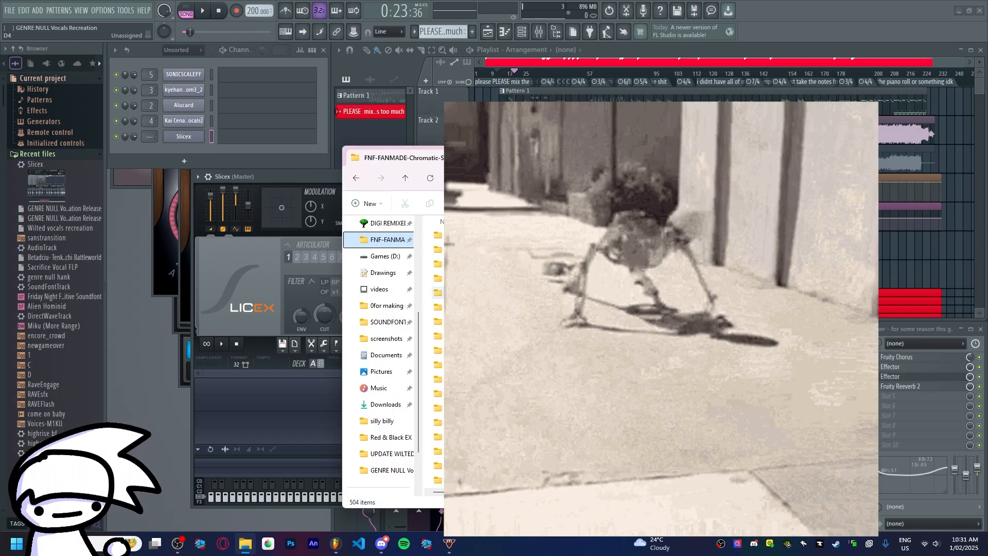
pyautogui.doubleClick(479, 321)
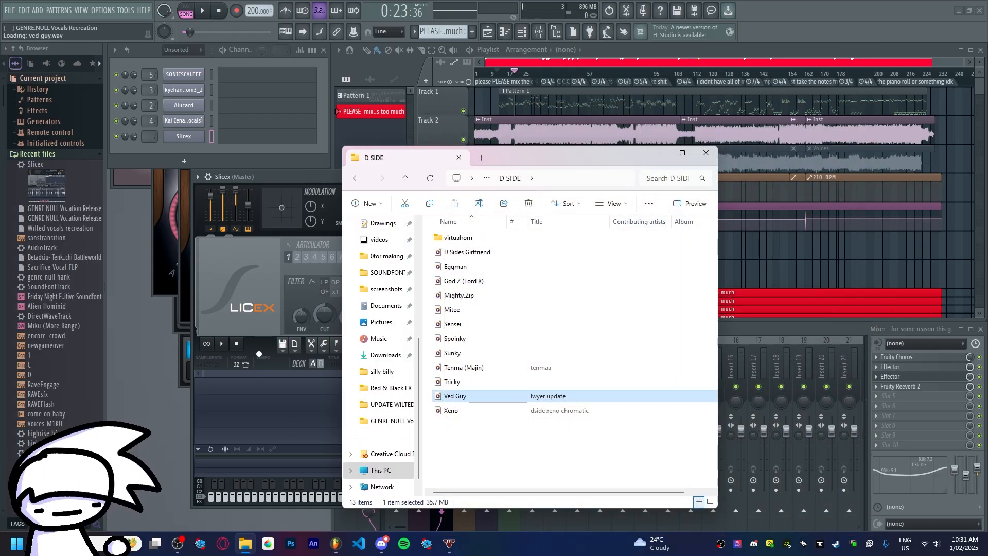
pyautogui.moveTo(391, 399); pyautogui.dragTo(323, 328)
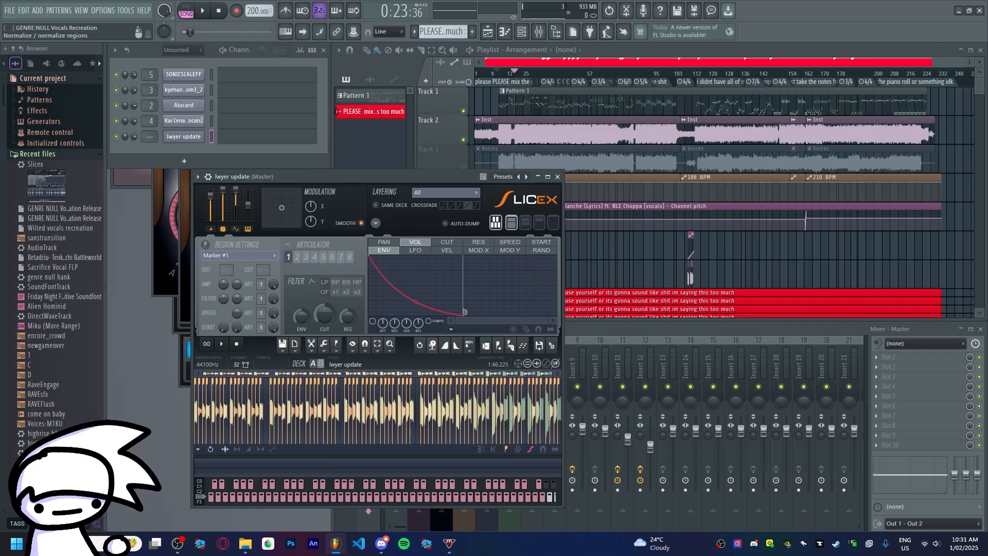
# - Examine the slices in the Slicex waveform up close and preview the Marker #47 slice
pyautogui.scroll(3, 433, 410)
pyautogui.scroll(5, 434, 410)
pyautogui.doubleClick(437, 410)
pyautogui.scroll(-4, 437, 410)
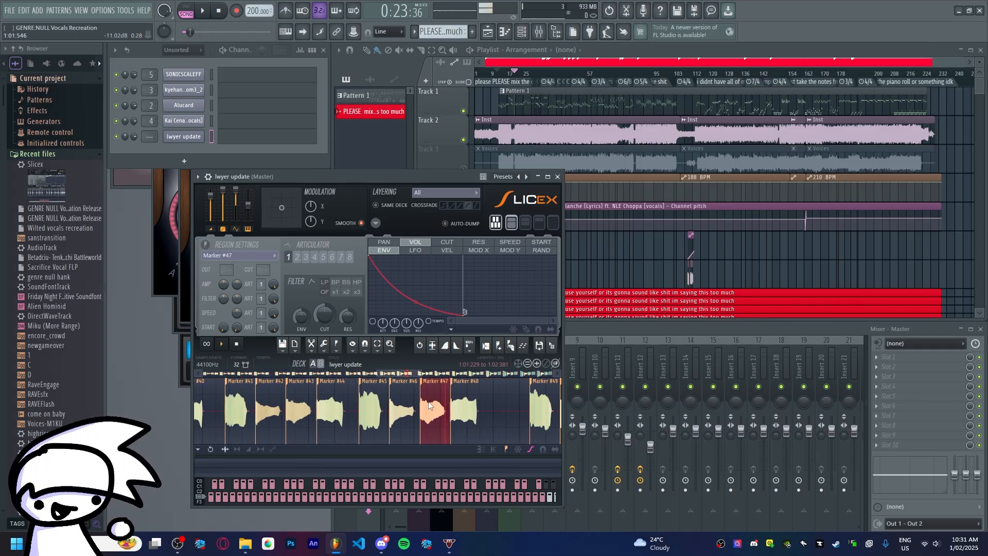
pyautogui.click(235, 344)
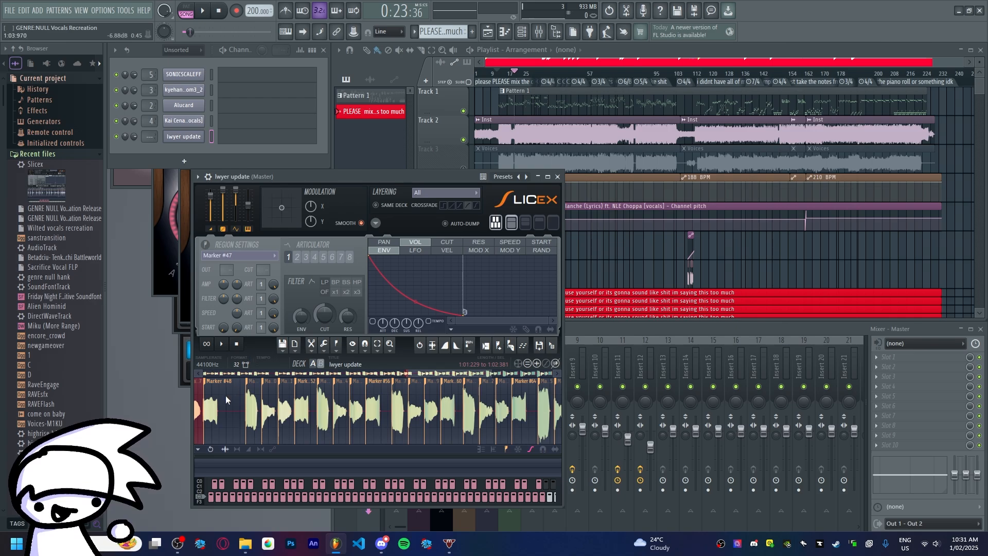
pyautogui.scroll(-6, 225, 394)
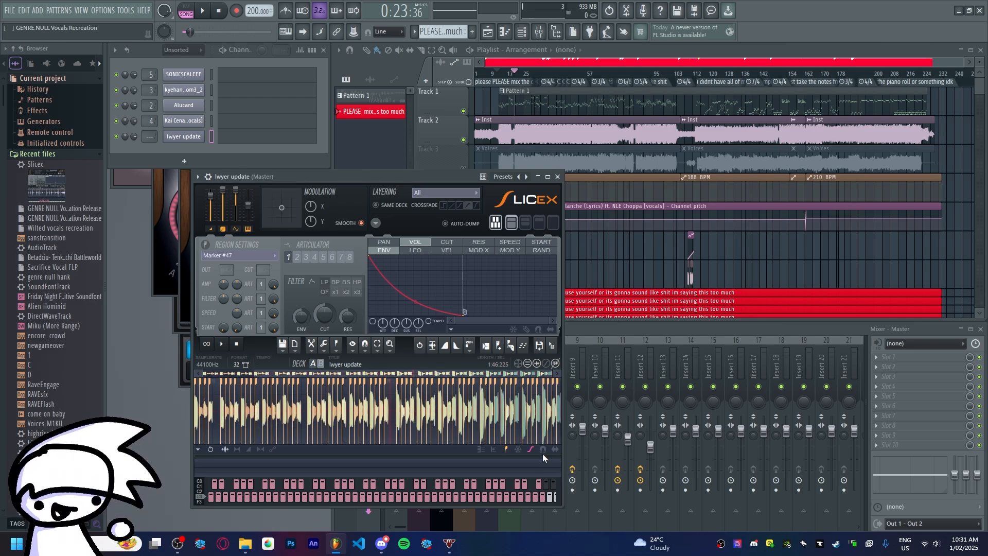
# - Try moving a slice marker in Slicex with succeeding points sliding along, and undo the marker move
pyautogui.click(202, 387)
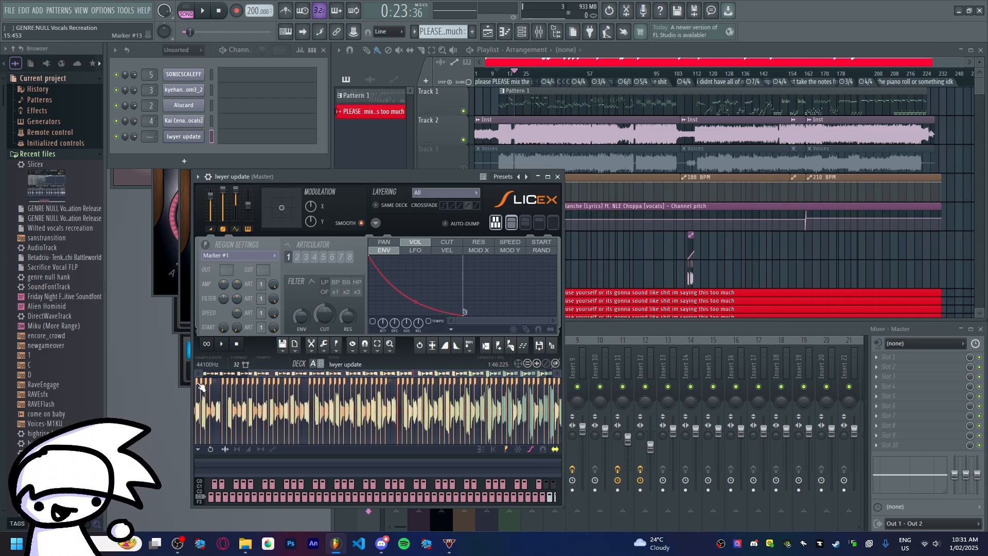
pyautogui.moveTo(268, 373); pyautogui.dragTo(112, 380)
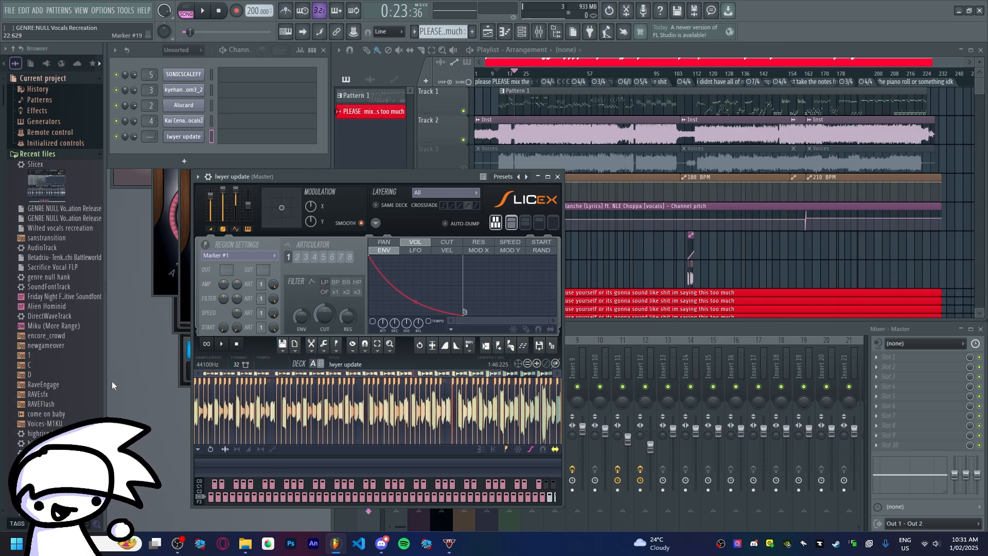
pyautogui.hotkey('ctrl', 'z')
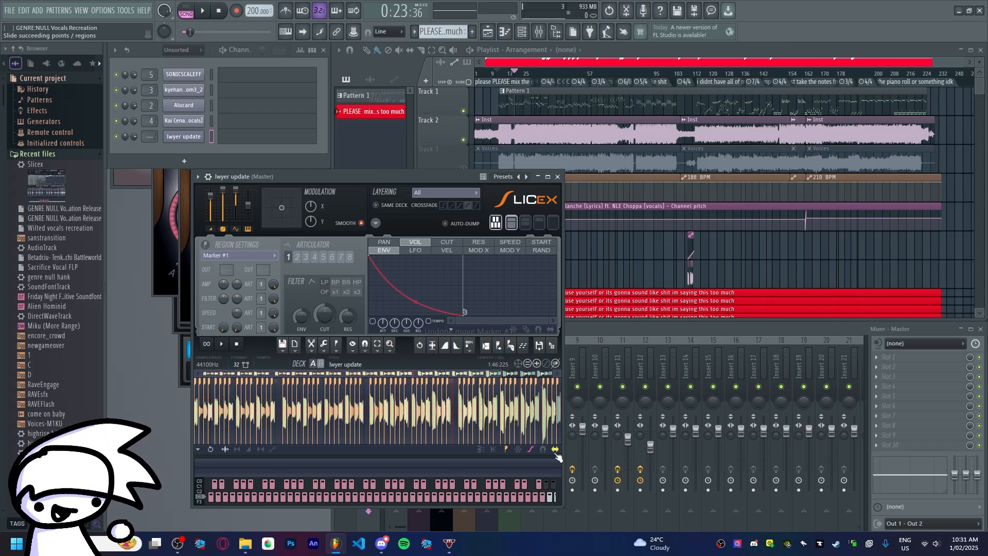
# - Close the Slicex window and route the lwyer update channel to mixer track 7
pyautogui.click(558, 177)
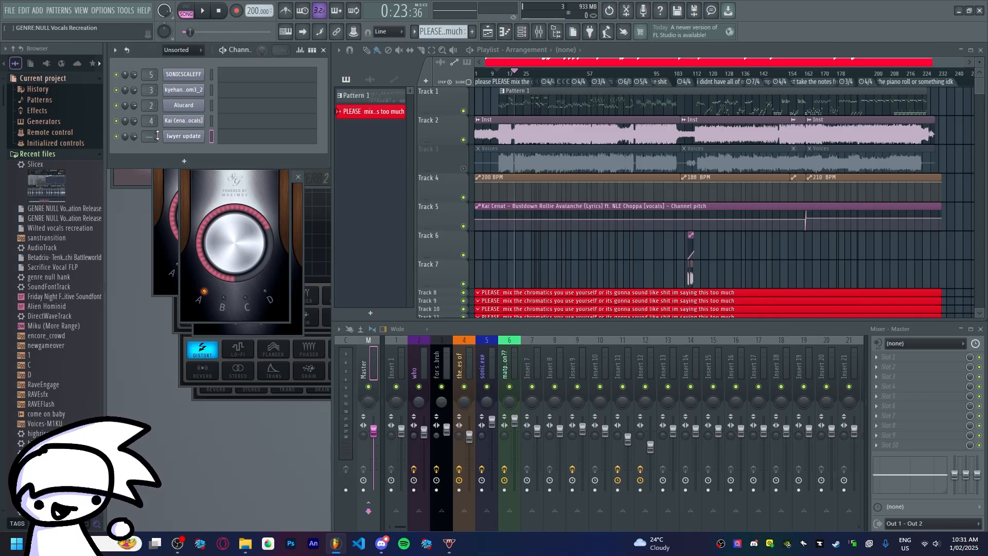
pyautogui.scroll(3, 157, 135)
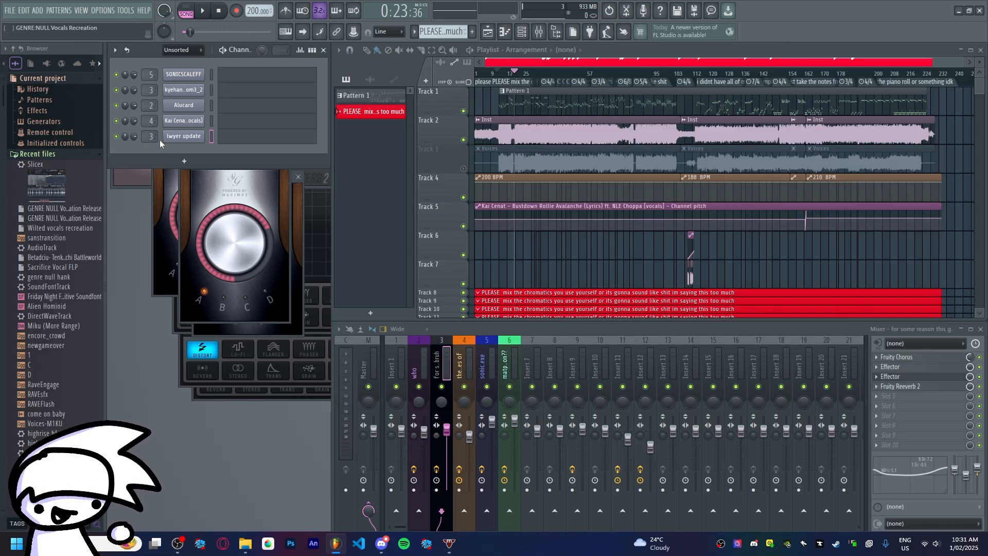
pyautogui.scroll(1, 151, 136)
pyautogui.scroll(3, 151, 136)
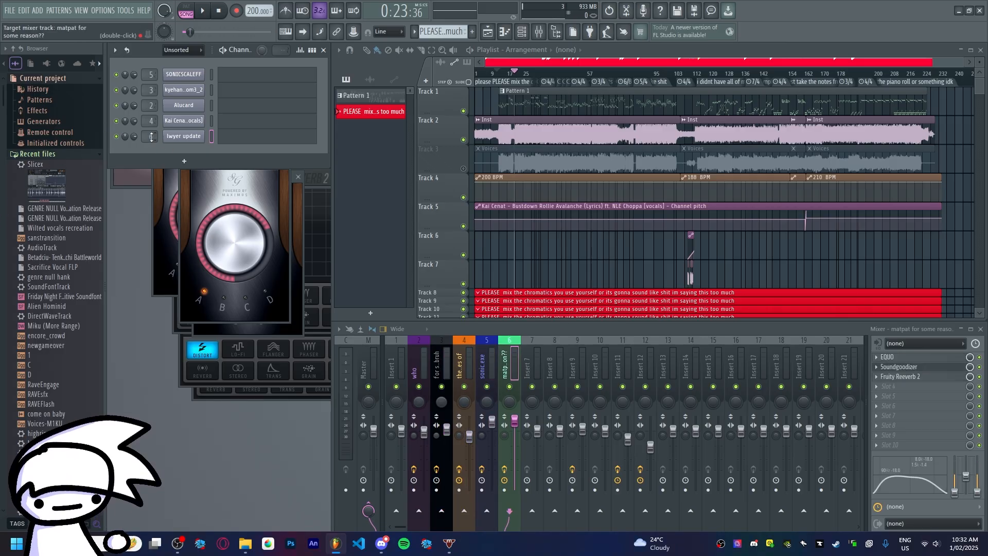
# - Save mixer track 3's state as genre null hank.fst in the 0for making shity folder, overwriting the existing file
pyautogui.rightClick(431, 354)
pyautogui.moveTo(577, 287)
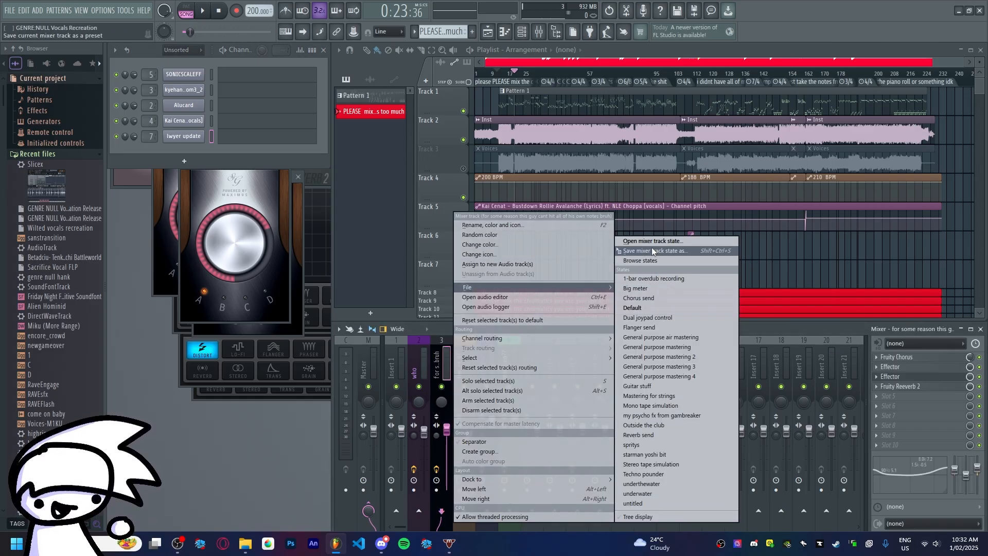
pyautogui.click(651, 250)
pyautogui.scroll(-5, 21, 183)
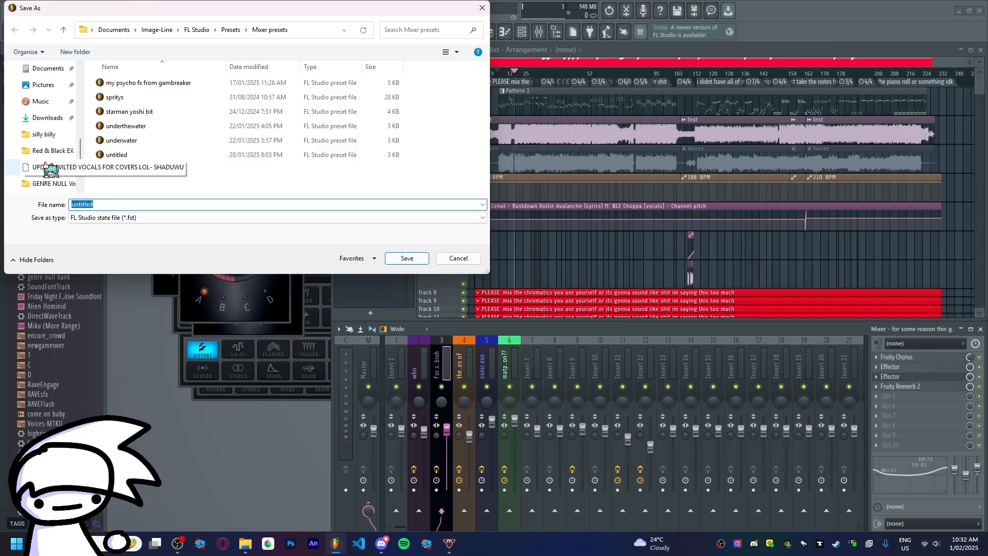
pyautogui.scroll(-3, 46, 154)
pyautogui.scroll(1, 41, 106)
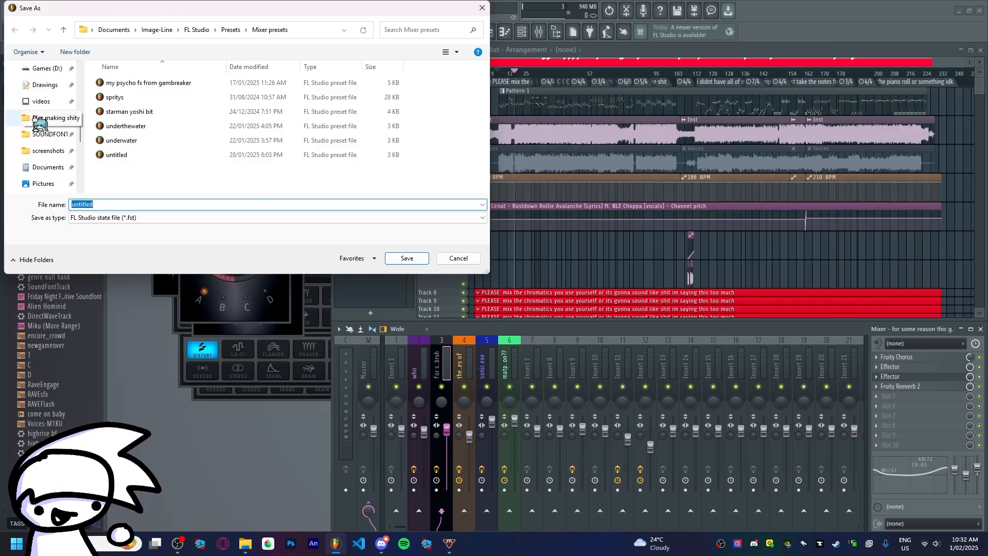
pyautogui.click(46, 117)
pyautogui.click(103, 205)
pyautogui.write('genre')
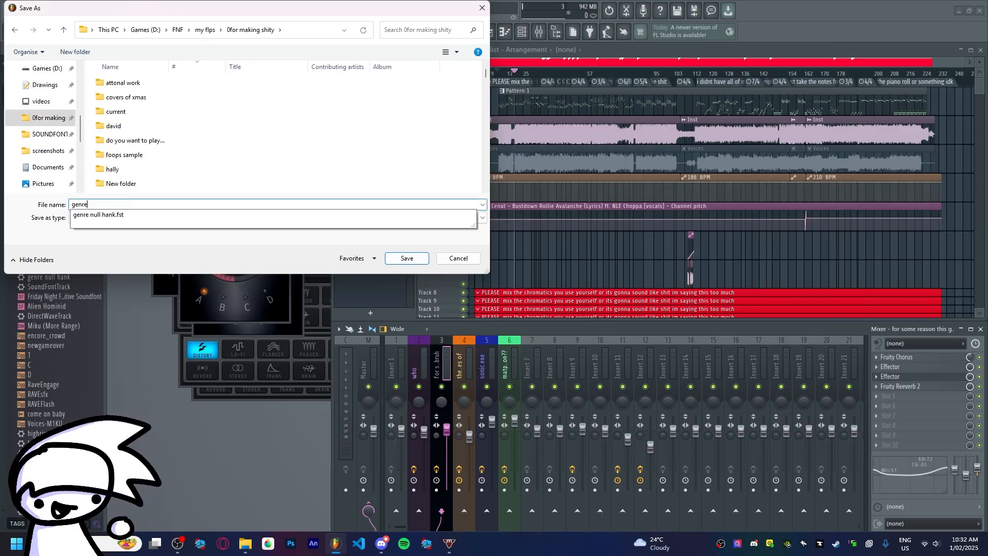
pyautogui.click(121, 215)
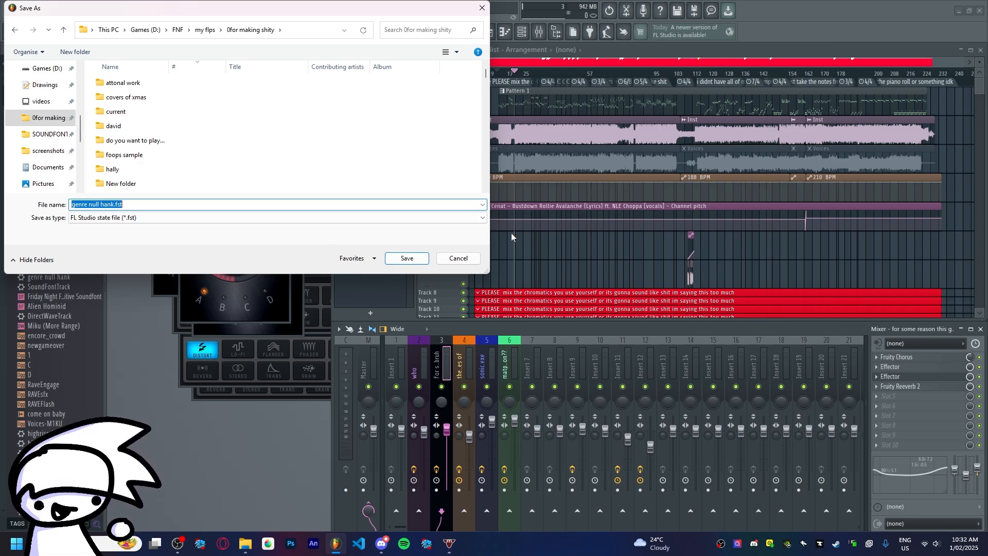
pyautogui.click(390, 259)
pyautogui.click(520, 271)
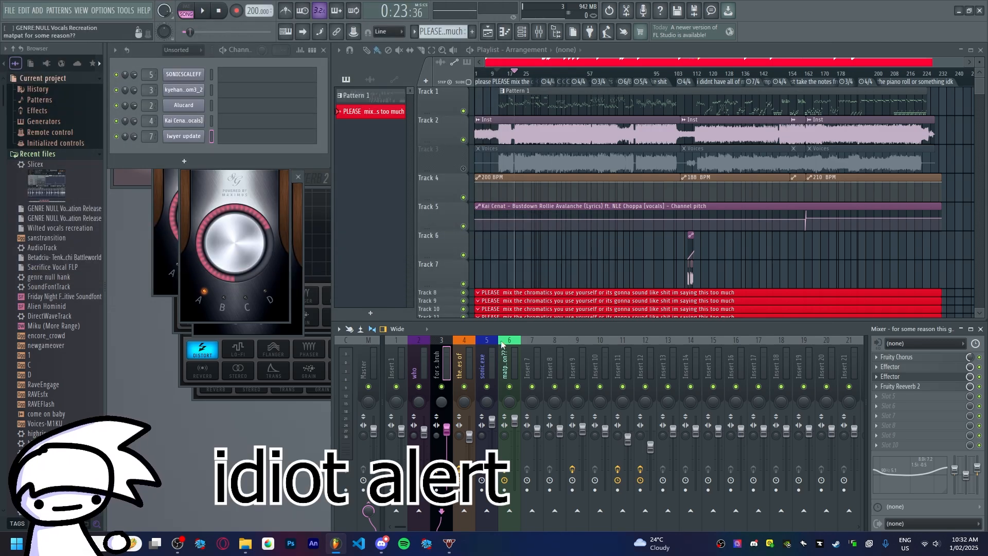
# - Select mixer track 7 and bring the 0for making shity folder from my flps in File Explorer into the FL Studio browser
pyautogui.click(530, 371)
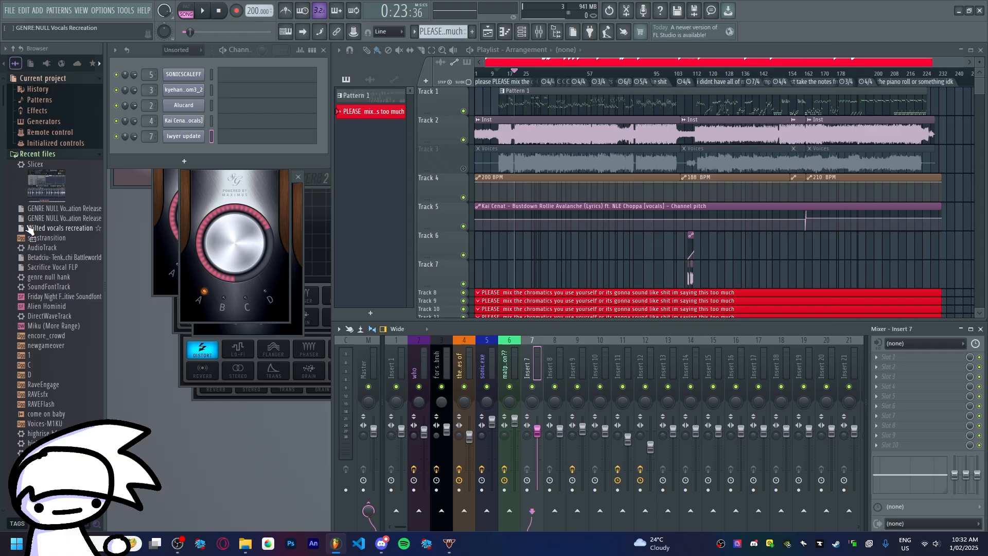
pyautogui.scroll(-20, 58, 252)
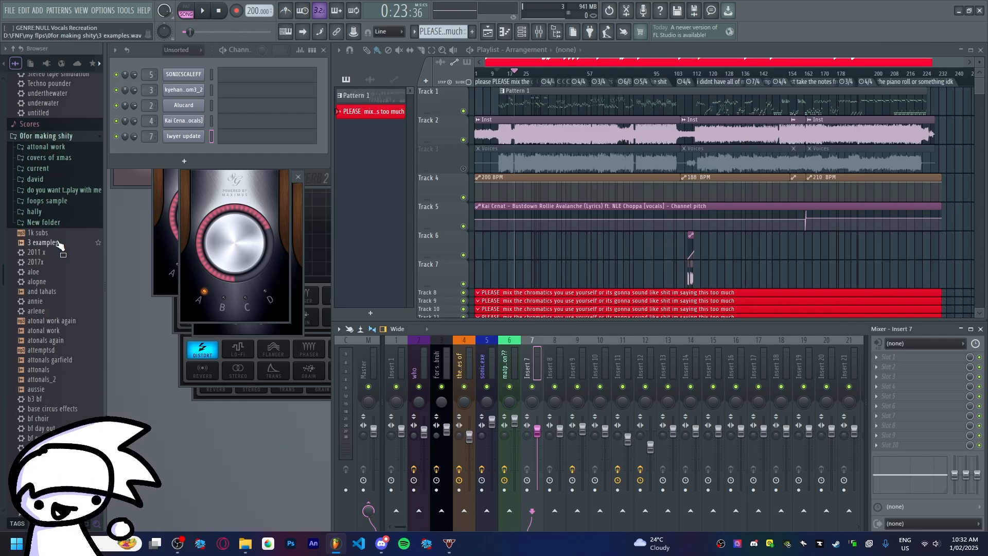
pyautogui.hotkey('alt', 'Tab')
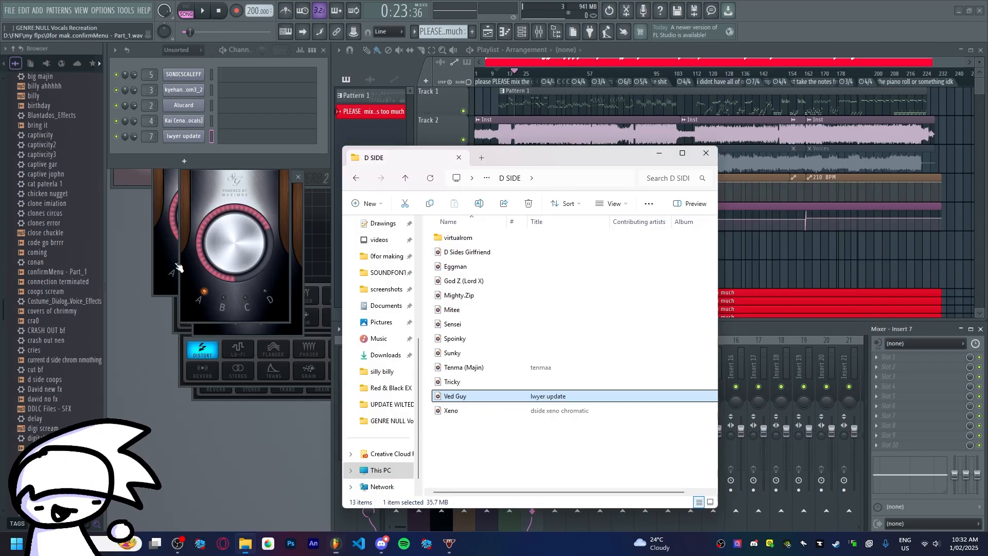
pyautogui.scroll(2, 385, 325)
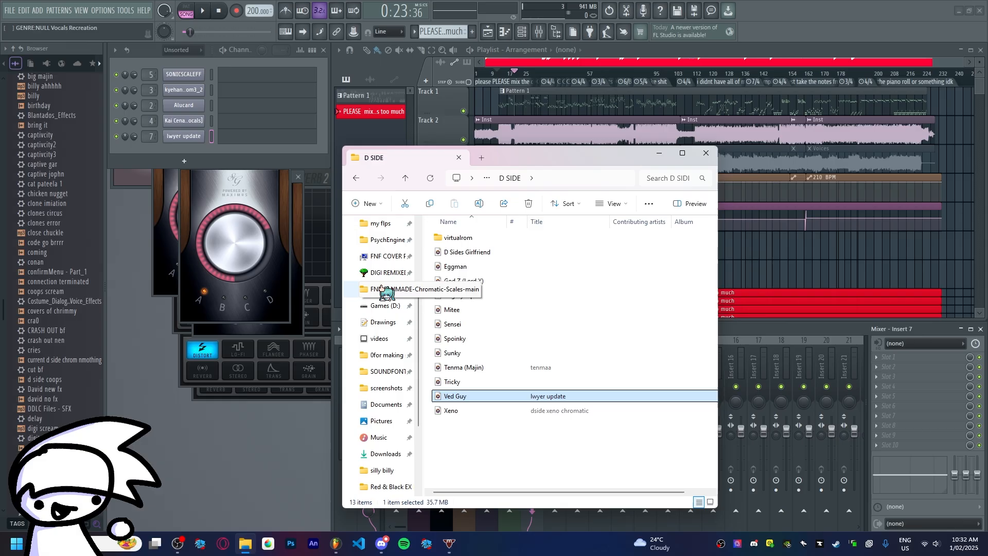
pyautogui.click(381, 224)
pyautogui.moveTo(558, 245); pyautogui.dragTo(23, 254)
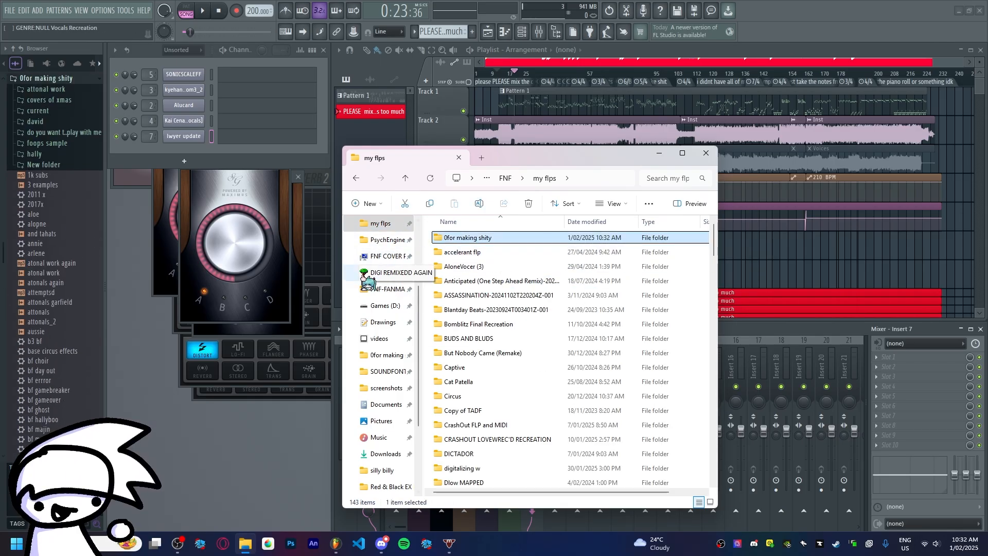
pyautogui.click(356, 178)
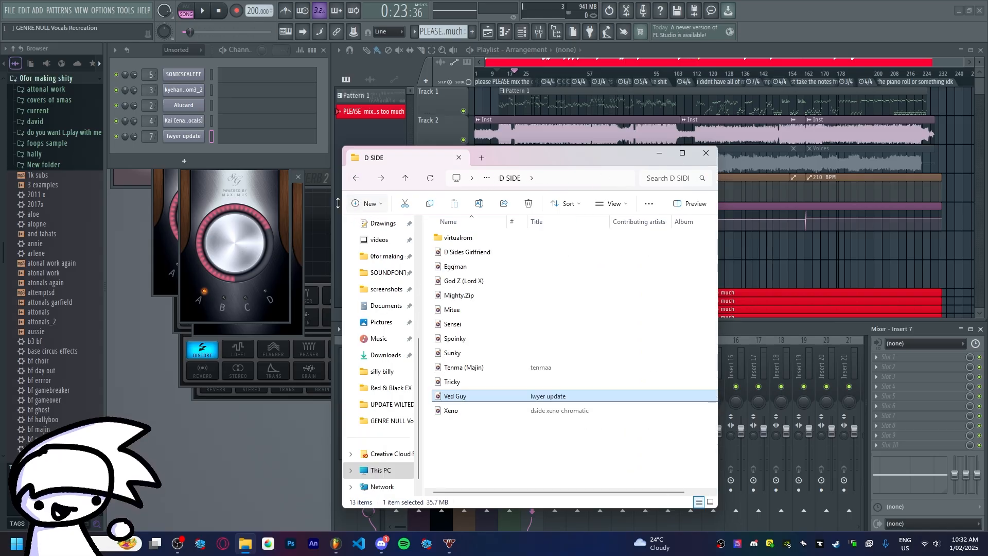
pyautogui.click(659, 155)
# - Load the genre null hank preset from the 0for making shity folder onto mixer track 7
pyautogui.scroll(-15, 66, 308)
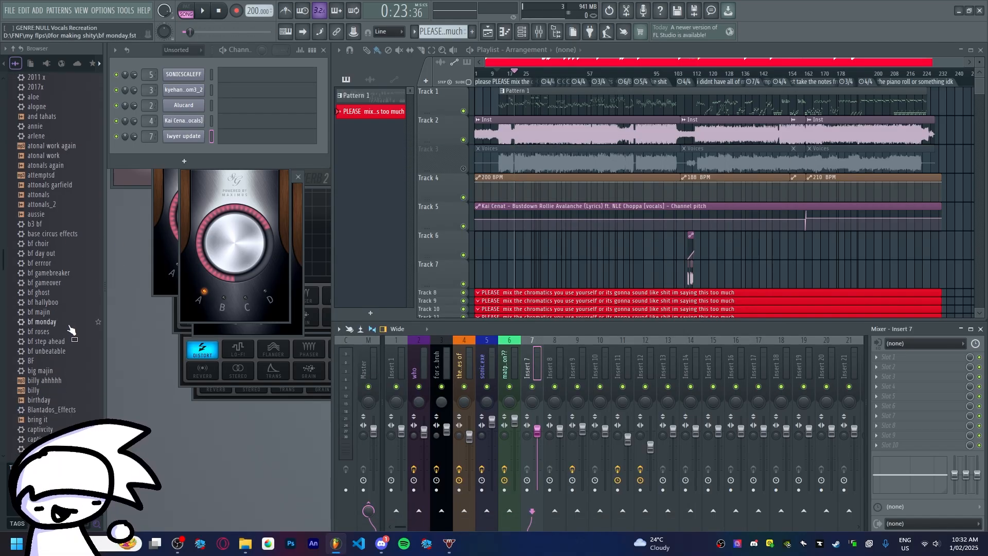
pyautogui.scroll(-10, 64, 328)
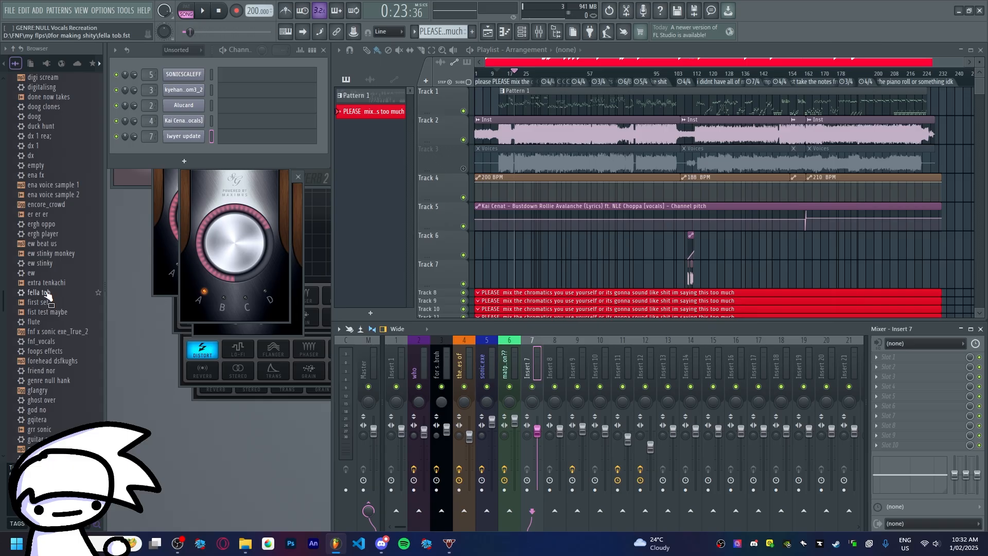
pyautogui.scroll(-4, 48, 293)
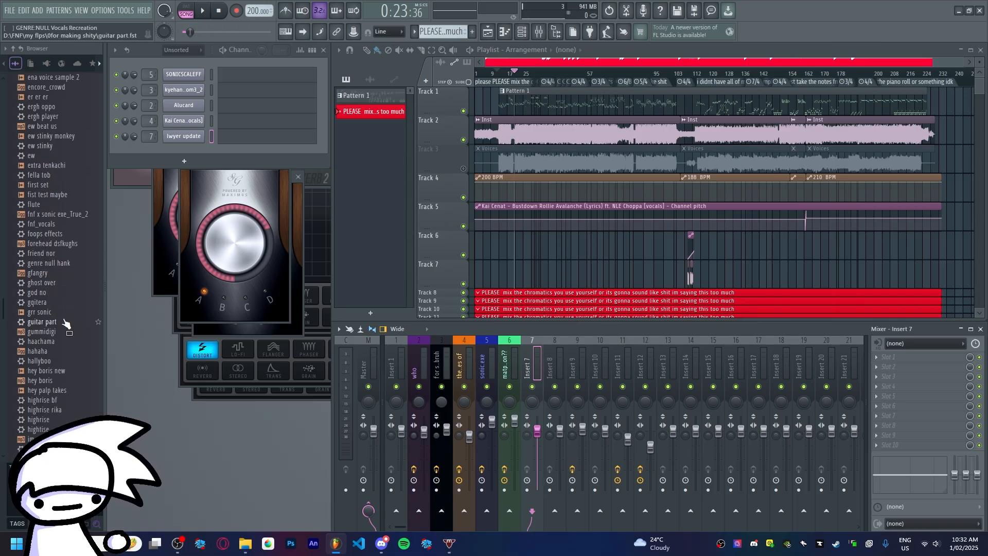
pyautogui.moveTo(50, 263); pyautogui.dragTo(227, 298)
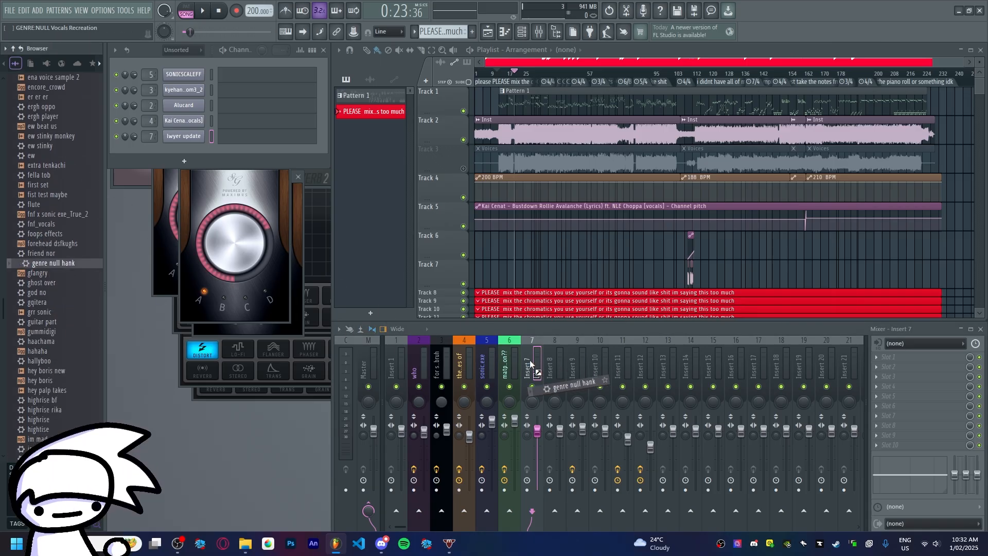
pyautogui.moveTo(530, 362); pyautogui.dragTo(531, 363)
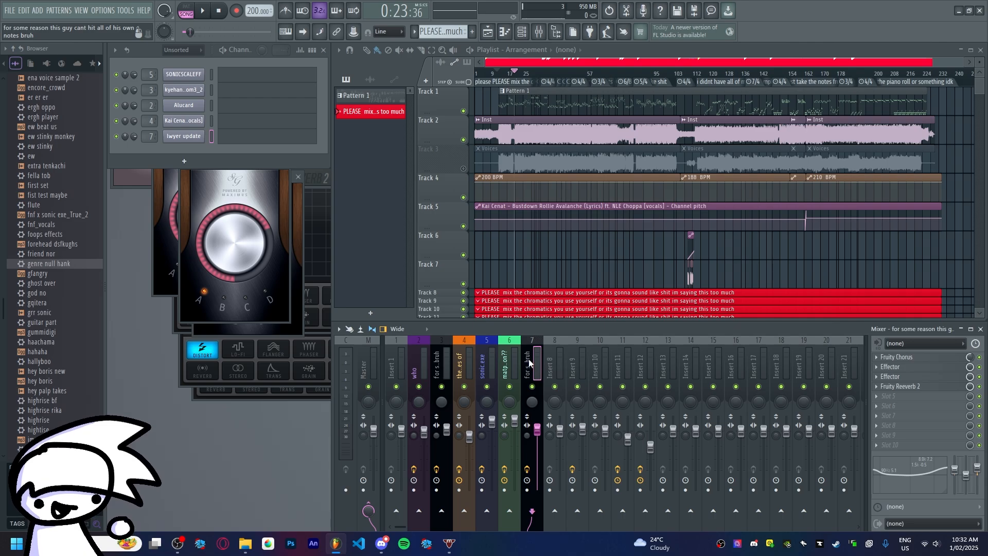
# - Clear the preset's name from mixer track 7 and replace its black color with a gray
pyautogui.rightClick(529, 359)
pyautogui.click(545, 220)
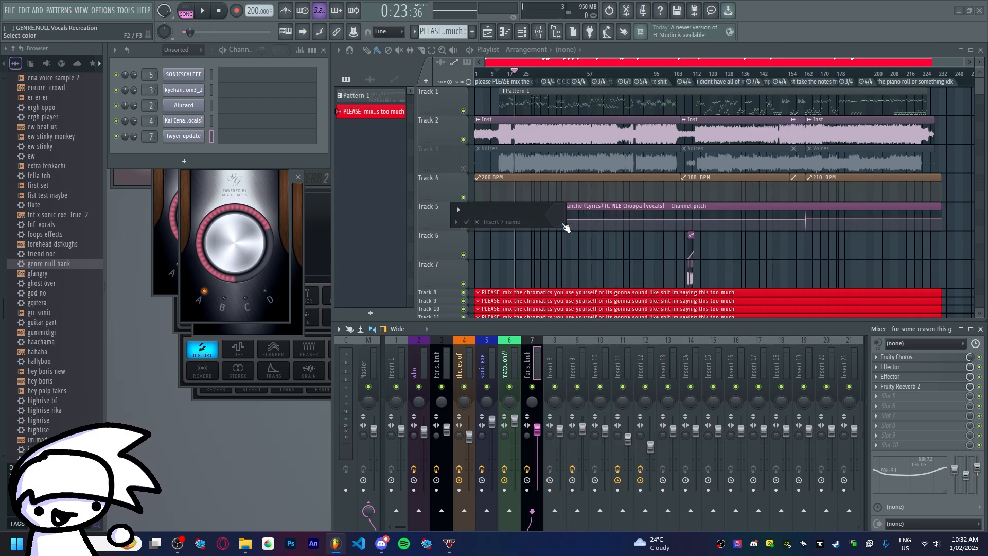
pyautogui.click(563, 229)
pyautogui.click(640, 381)
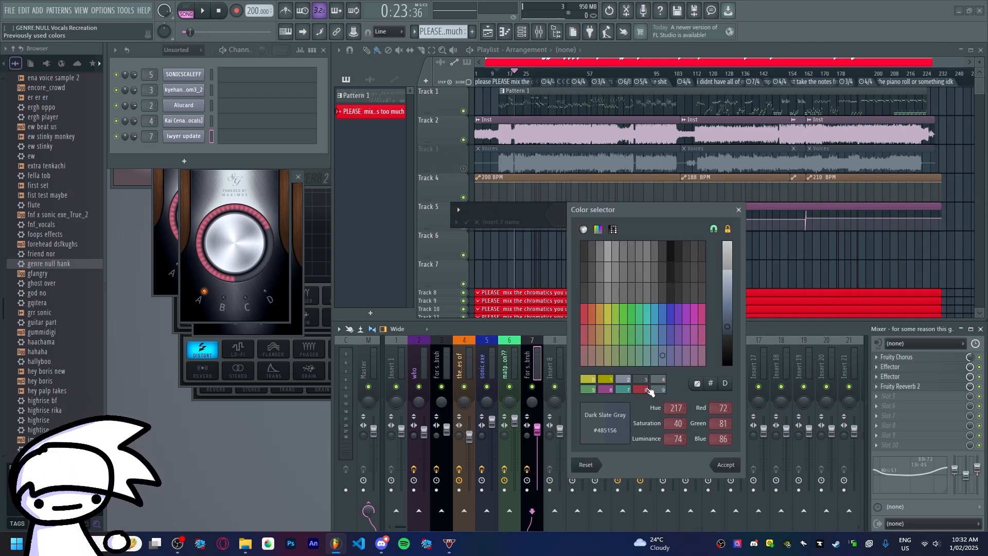
pyautogui.click(734, 468)
pyautogui.click(467, 221)
pyautogui.click(551, 363)
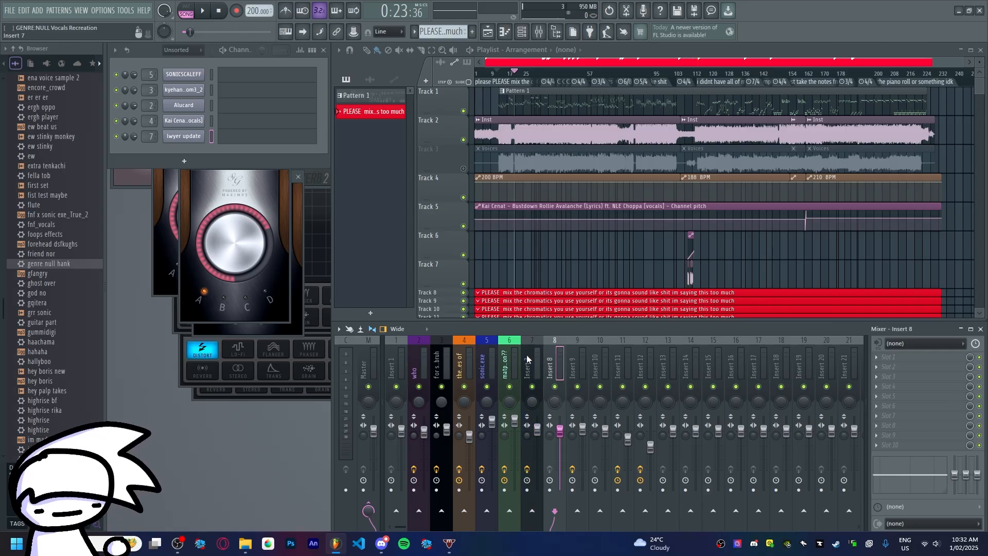
# - Recolor mixer track 7 to Granite Gray #57696F
pyautogui.click(510, 361)
pyautogui.rightClick(536, 363)
pyautogui.click(586, 224)
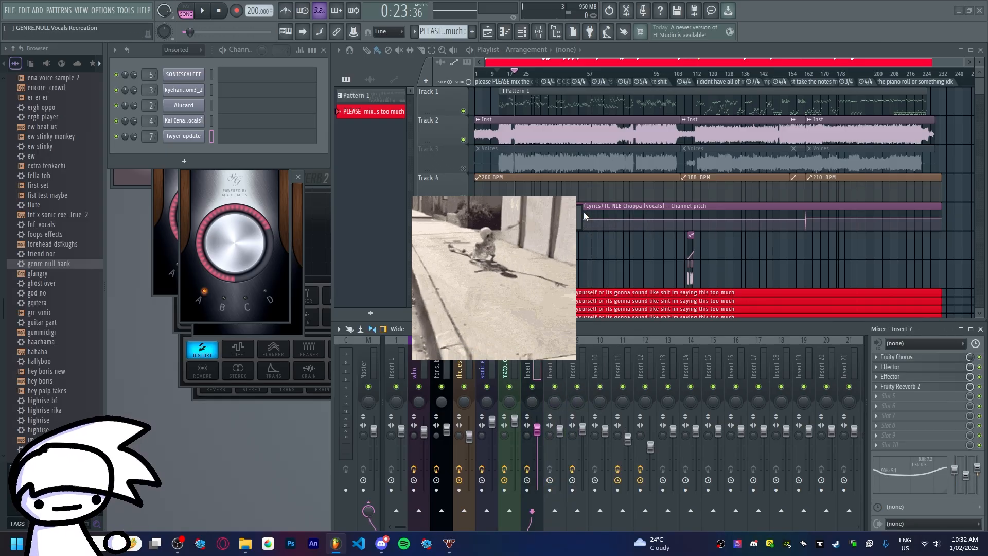
pyautogui.click(565, 225)
pyautogui.click(664, 382)
pyautogui.click(738, 467)
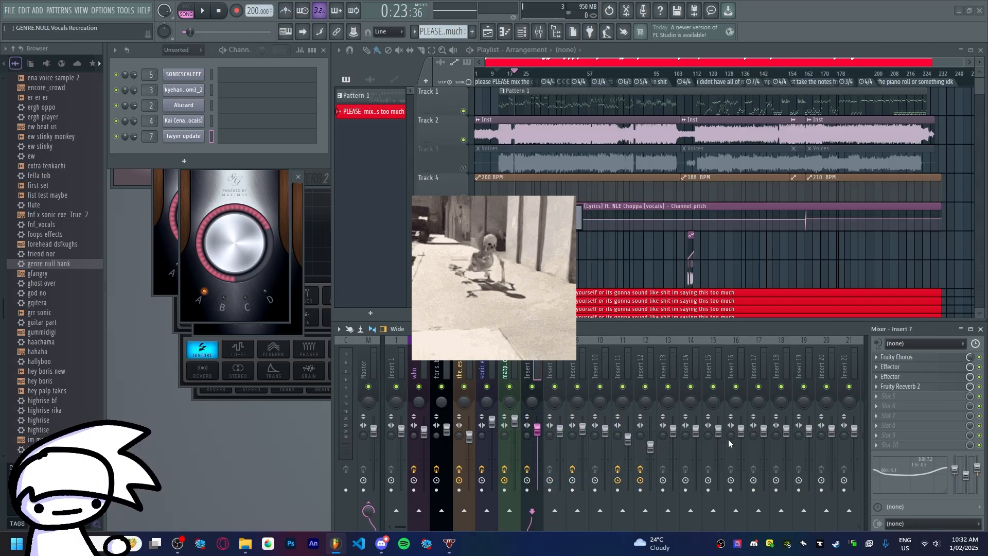
pyautogui.rightClick(537, 363)
pyautogui.click(596, 263)
pyautogui.click(592, 215)
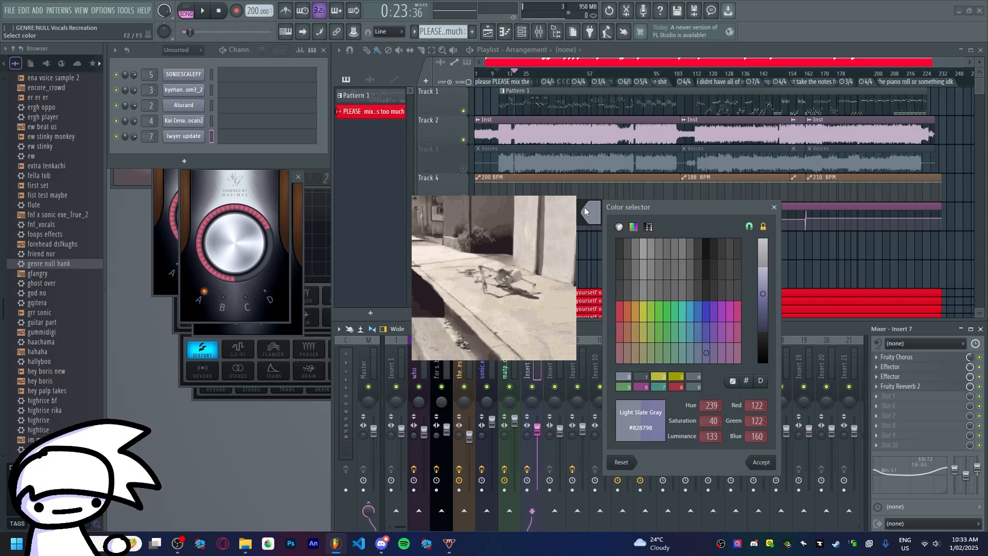
pyautogui.click(690, 353)
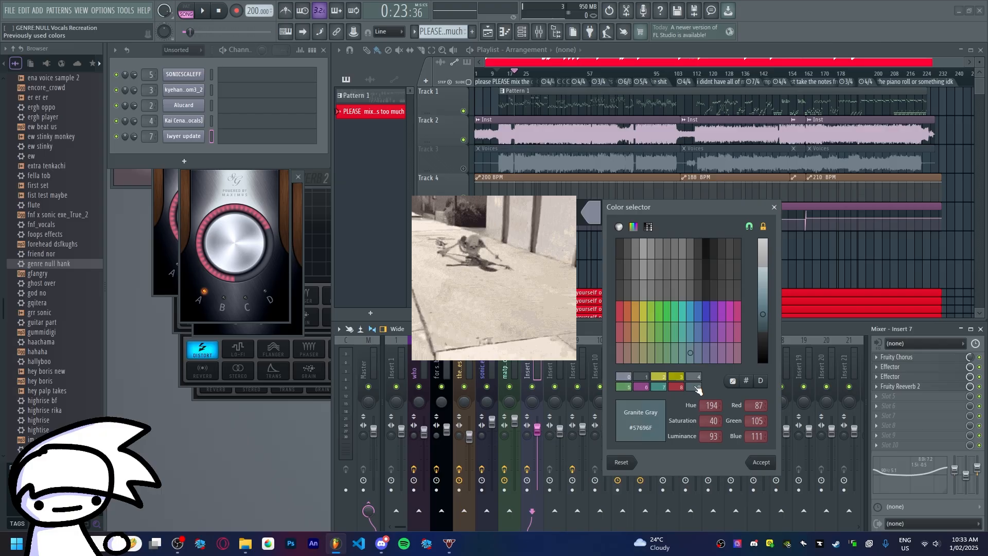
pyautogui.click(750, 462)
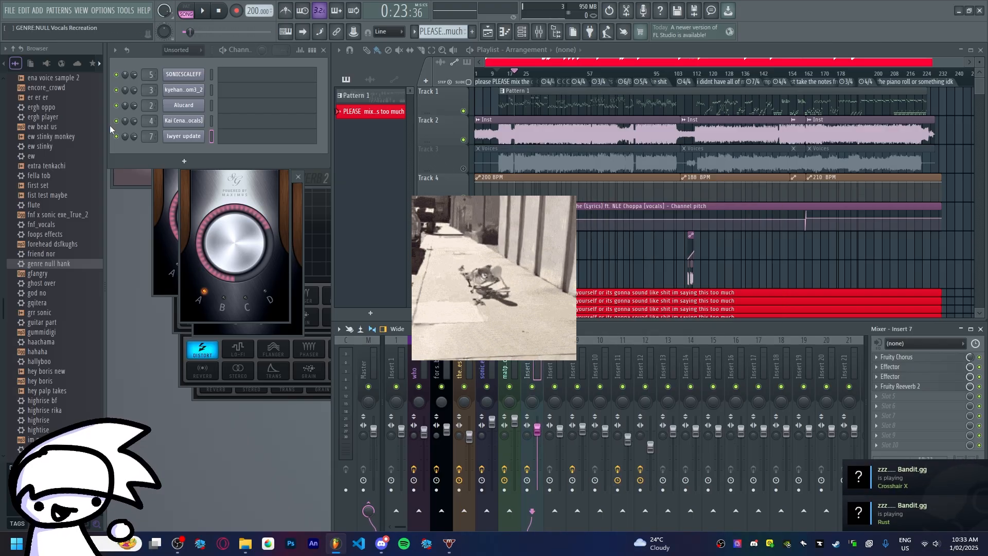
# - Shift mixer track 7's effects to free the first slot, add OTT there, and close its window
pyautogui.scroll(15, 63, 189)
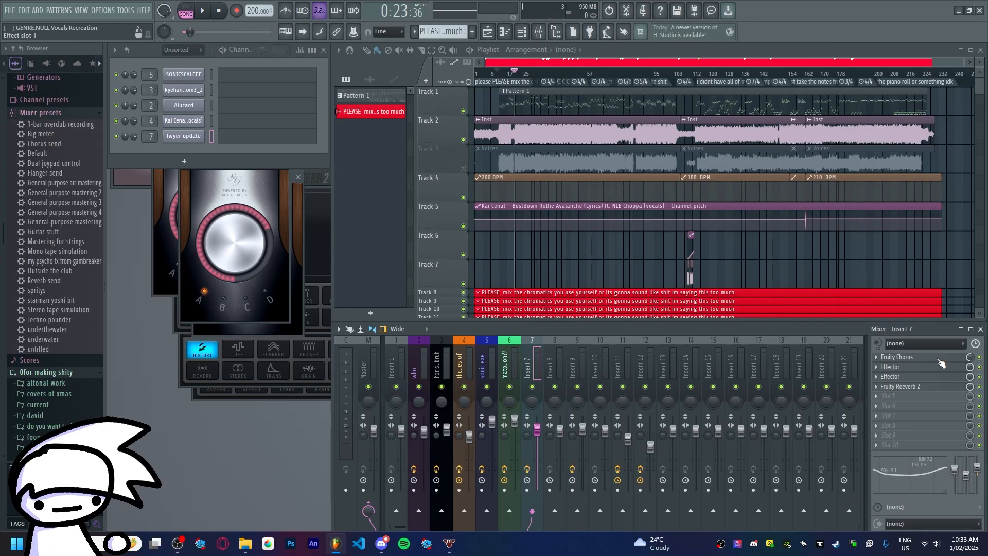
pyautogui.moveTo(894, 391); pyautogui.dragTo(896, 392)
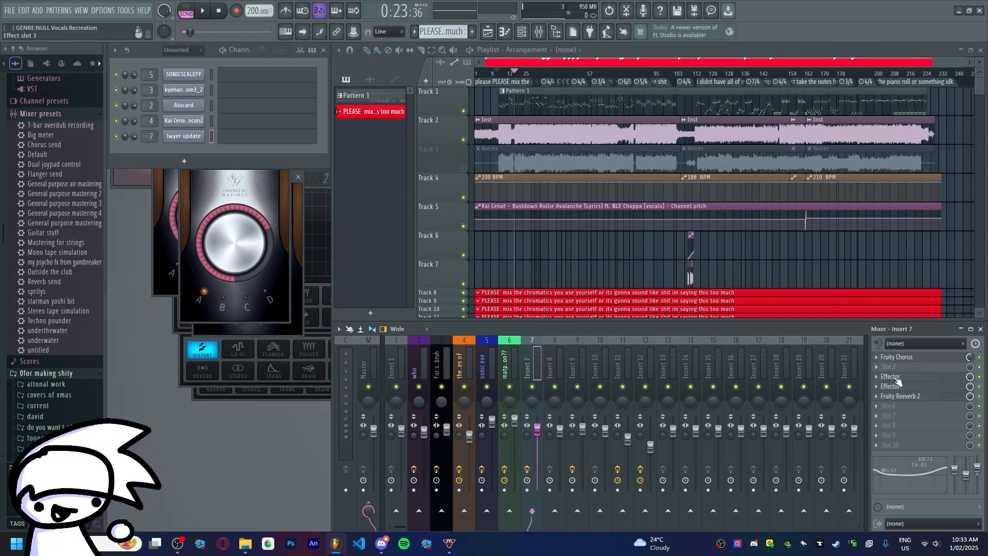
pyautogui.click(898, 368)
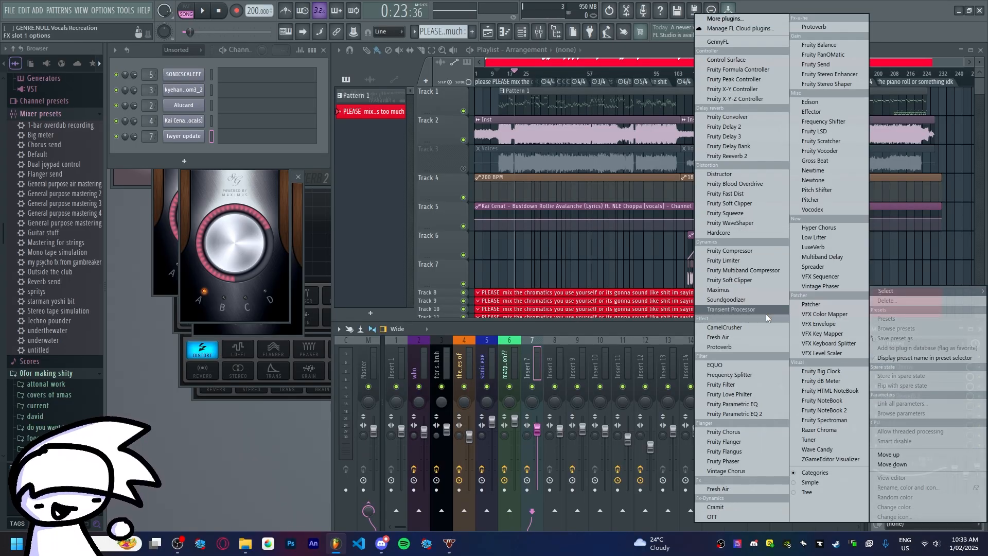
pyautogui.click(717, 517)
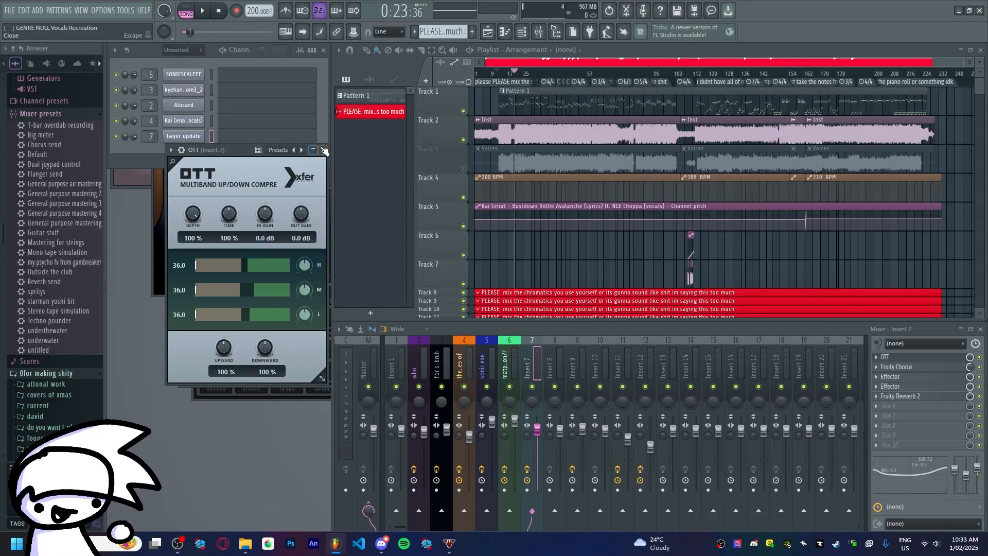
pyautogui.click(324, 149)
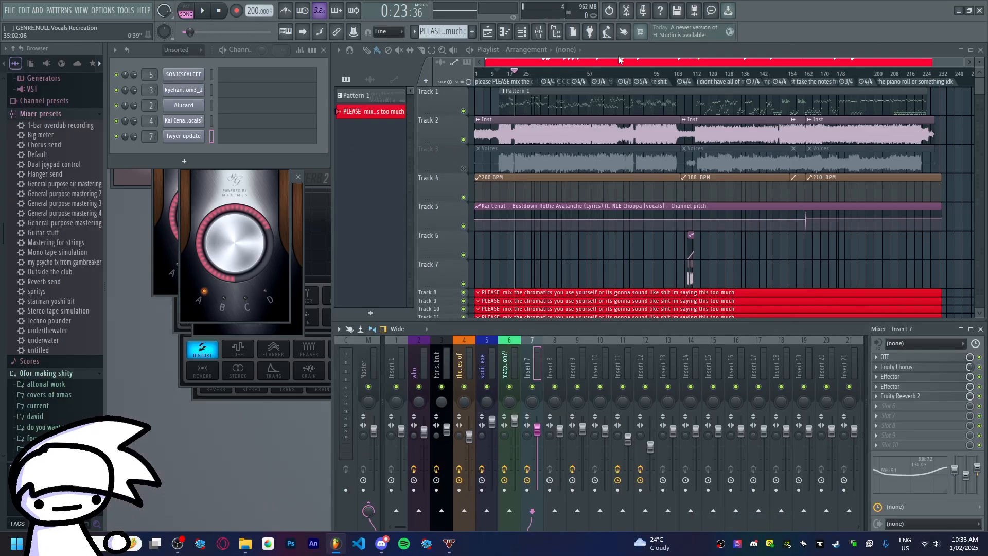
# - Play the arrangement around the start of Pattern 1 to listen to the vocals
pyautogui.press('space')
pyautogui.scroll(3, 502, 77)
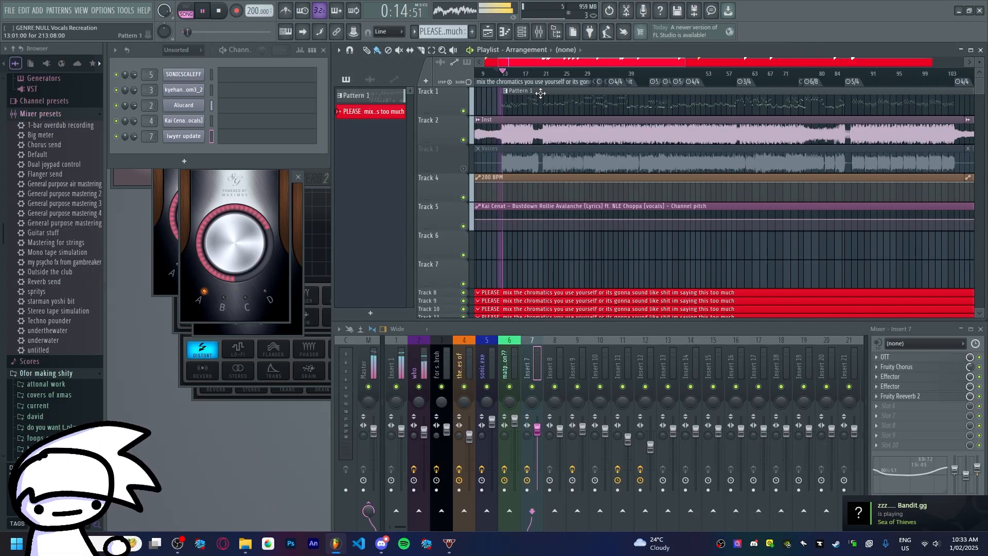
pyautogui.press('space')
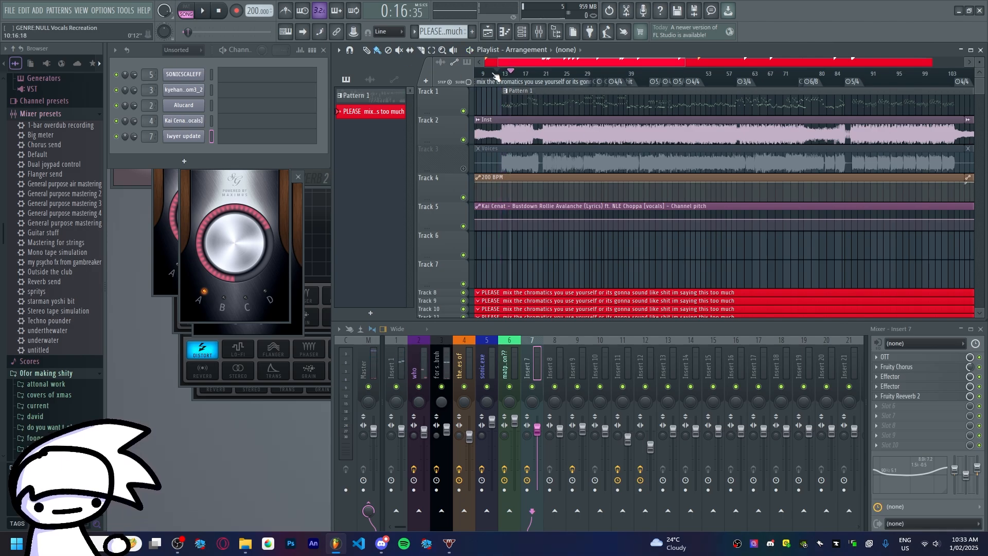
pyautogui.press('space')
pyautogui.scroll(3, 506, 74)
# - Open Pattern 1's kyehank chrom3_2 notes in the piano roll and move playback to around bar 6
pyautogui.doubleClick(538, 99)
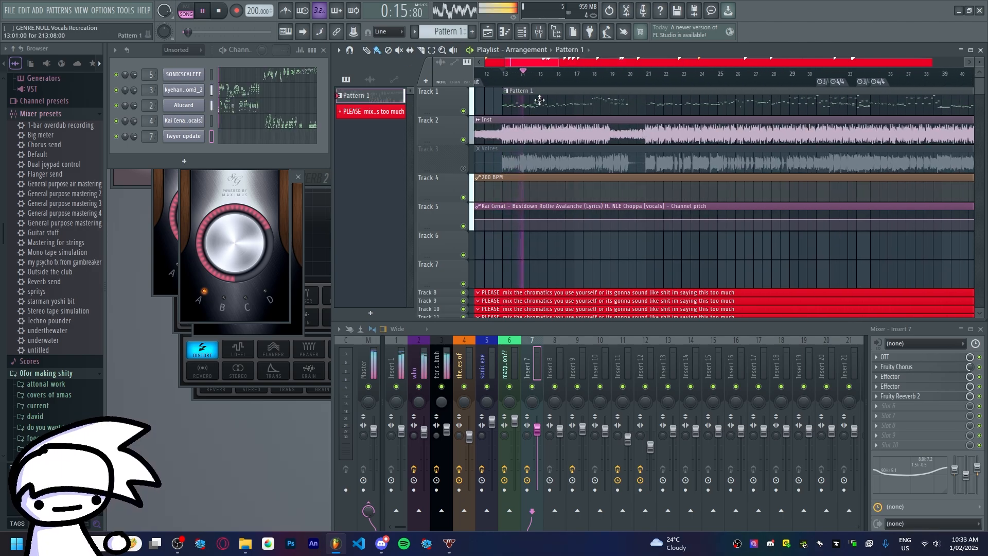
pyautogui.click(360, 52)
pyautogui.click(362, 74)
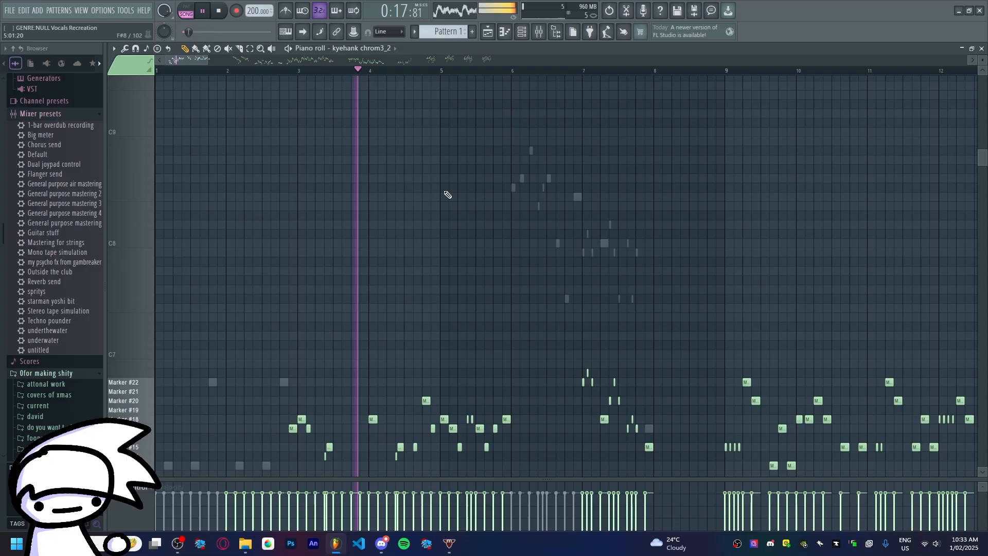
pyautogui.scroll(-5, 305, 122)
pyautogui.scroll(4, 306, 154)
pyautogui.click(288, 71)
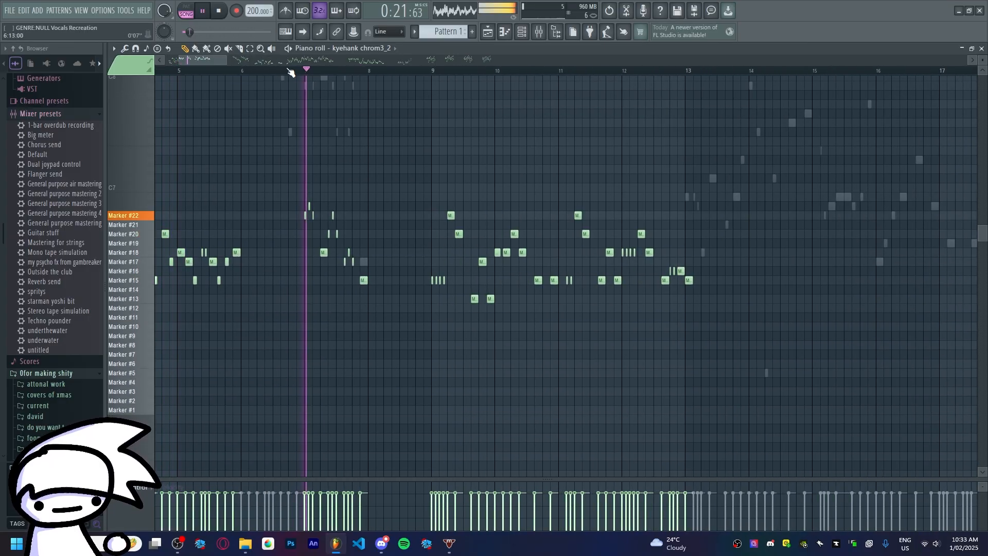
# - Select kyehank chrom3_2's notes from bar 9 to just past bar 13, stop playback, and copy them
pyautogui.scroll(4, 236, 199)
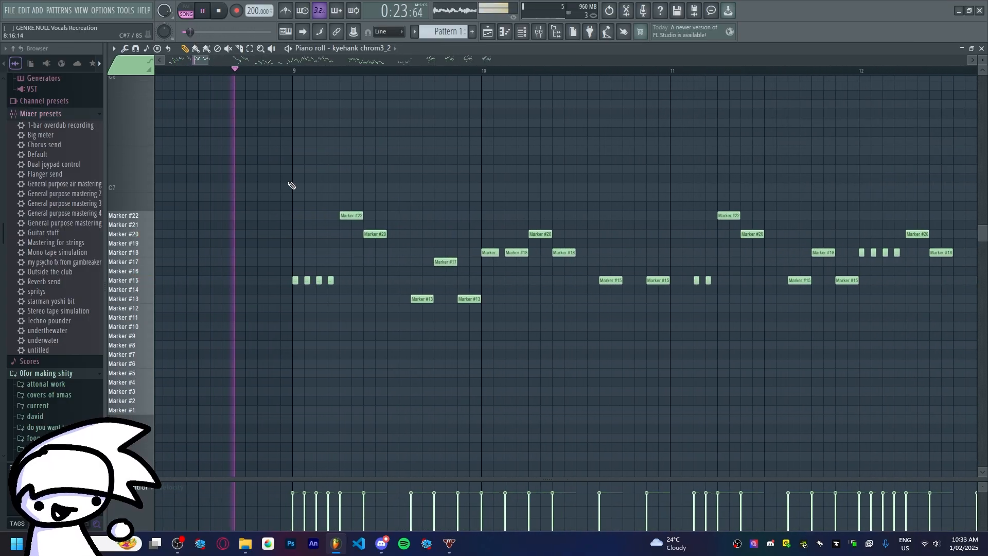
pyautogui.moveTo(278, 167); pyautogui.dragTo(919, 420)
pyautogui.scroll(-5, 917, 419)
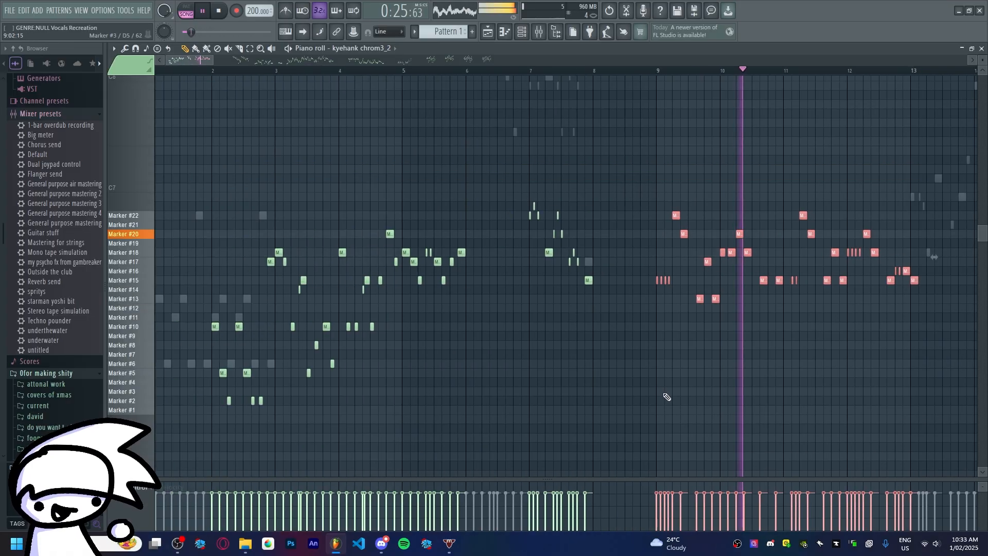
pyautogui.scroll(4, 664, 395)
pyautogui.press('space')
pyautogui.scroll(-6, 202, 62)
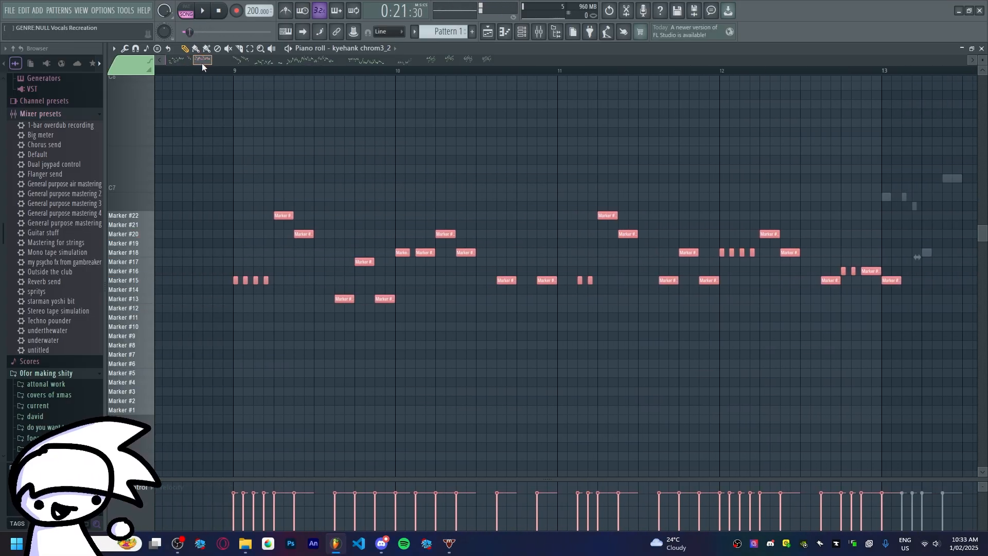
# - Paste the copied notes into the lwyer update channel so they start at bar 9, and play them from there
pyautogui.click(381, 48)
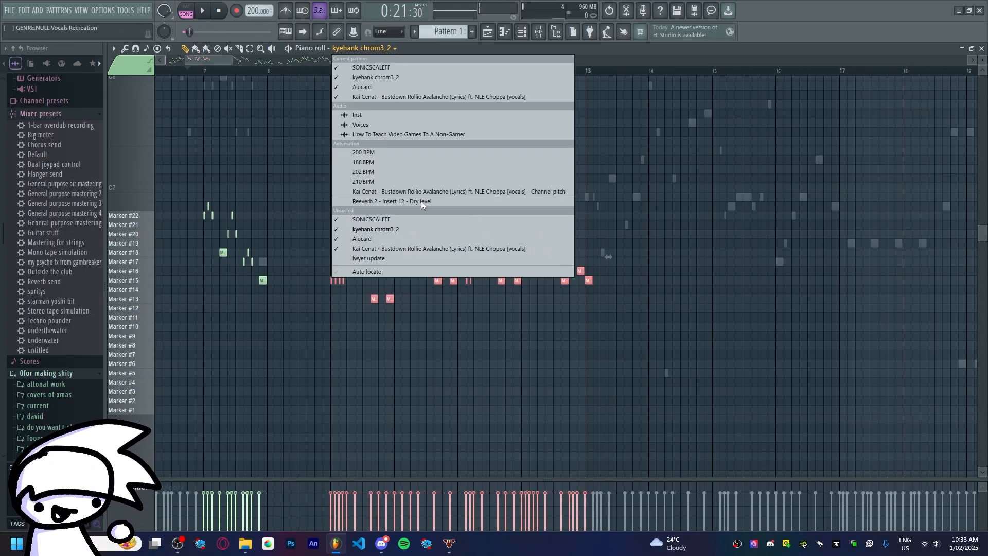
pyautogui.click(401, 259)
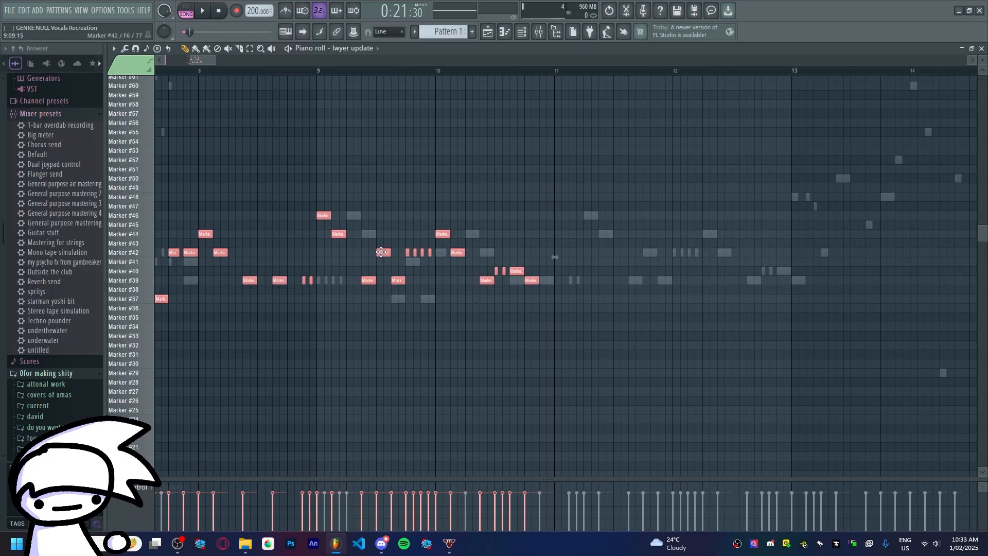
pyautogui.moveTo(381, 252); pyautogui.dragTo(646, 250)
pyautogui.press('space')
pyautogui.click(318, 70)
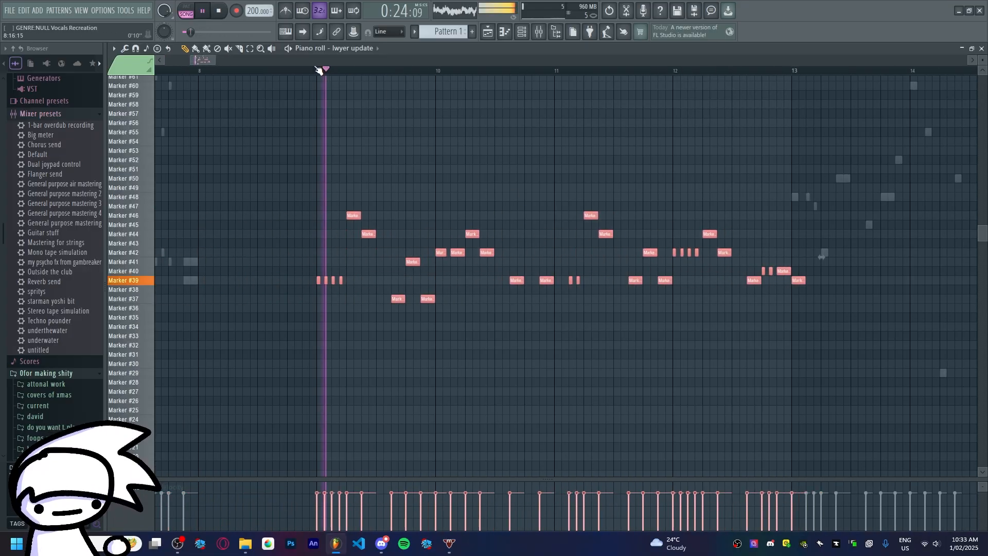
# - Switch back to kyehank chrom3_2, stop playback, and undo the deletion of its notes from bar 9 onward
pyautogui.click(340, 48)
pyautogui.click(391, 268)
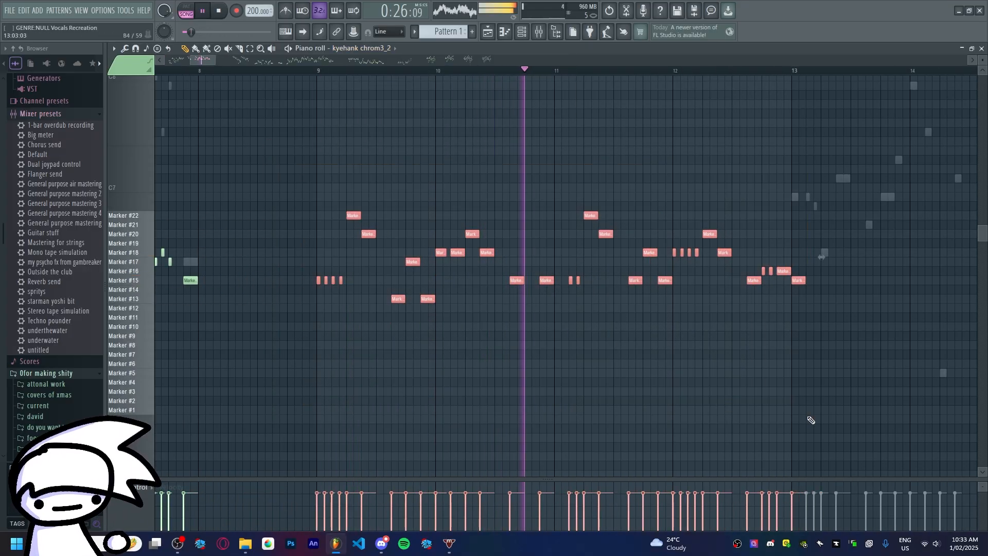
pyautogui.press('space')
pyautogui.hotkey('ctrl', 'z')
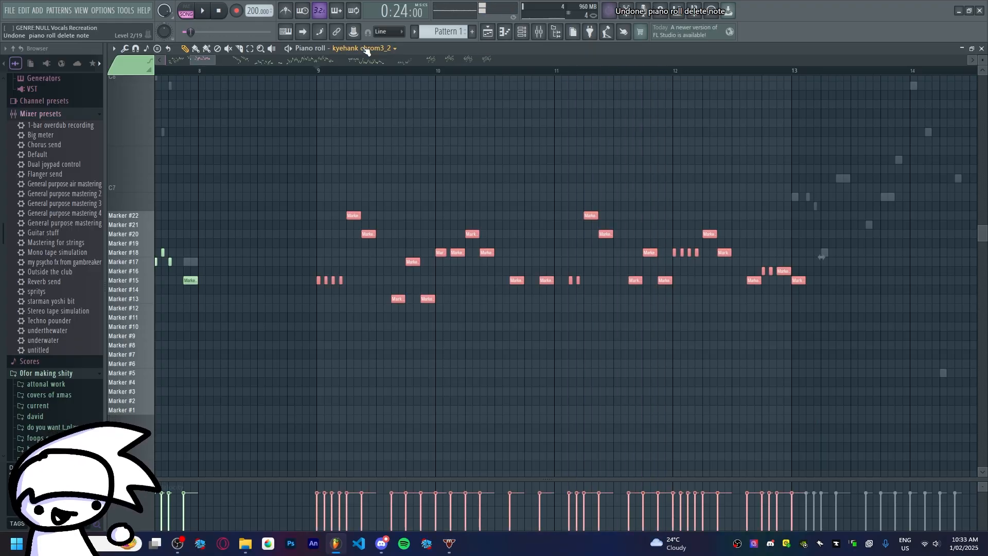
pyautogui.scroll(3, 353, 80)
# - Shift the pasted notes in lwyer update up one semitone and listen to them from bar 9
pyautogui.click(373, 47)
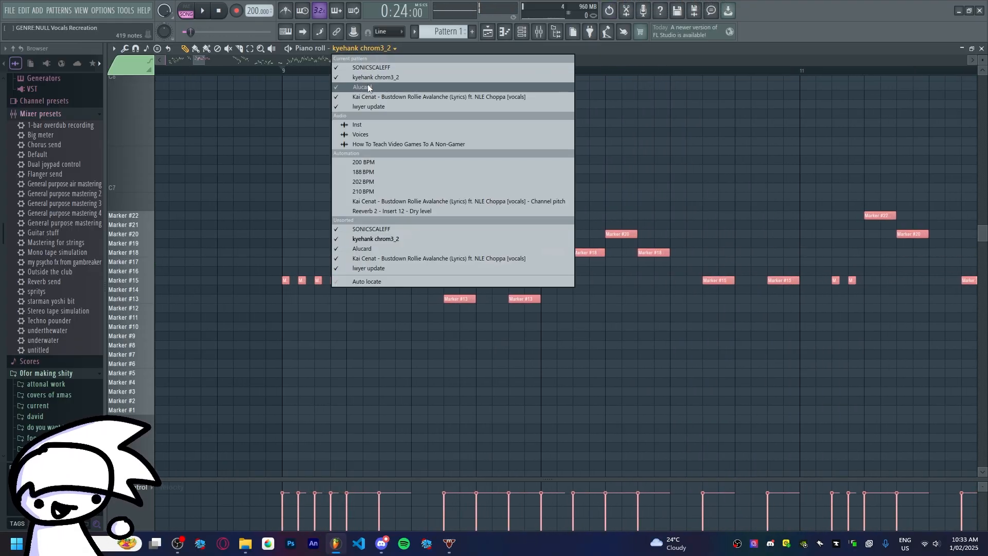
pyautogui.click(369, 106)
pyautogui.scroll(2, 424, 213)
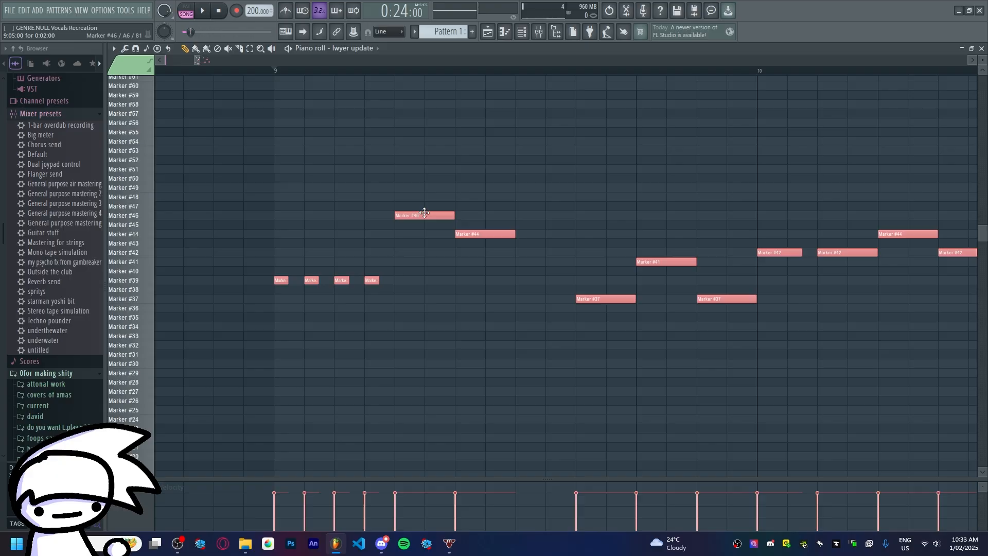
pyautogui.press('space')
pyautogui.scroll(-3, 424, 205)
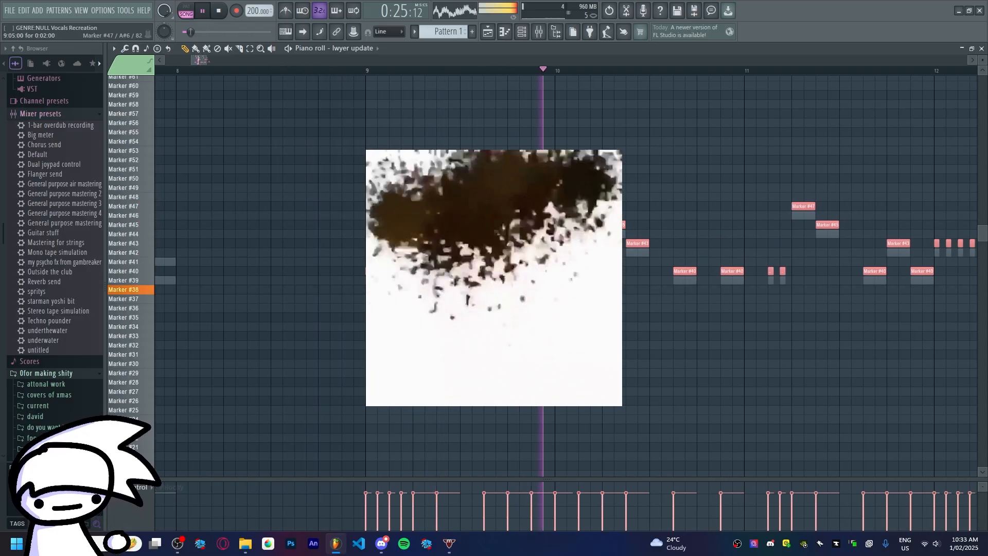
pyautogui.press('space')
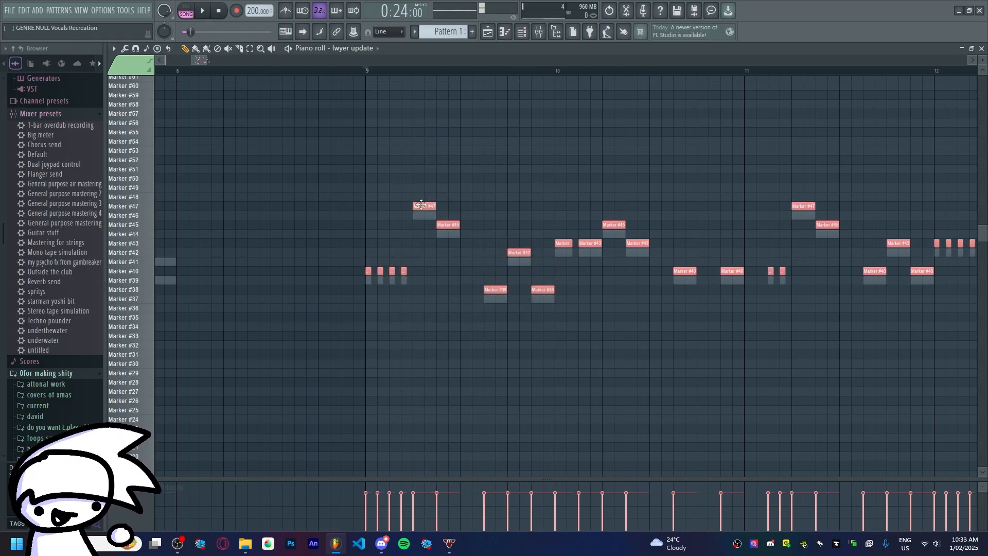
# - Shift the lwyer update notes back down one semitone and play them again
pyautogui.scroll(2, 470, 221)
pyautogui.moveTo(422, 225); pyautogui.dragTo(422, 234)
pyautogui.scroll(-4, 422, 234)
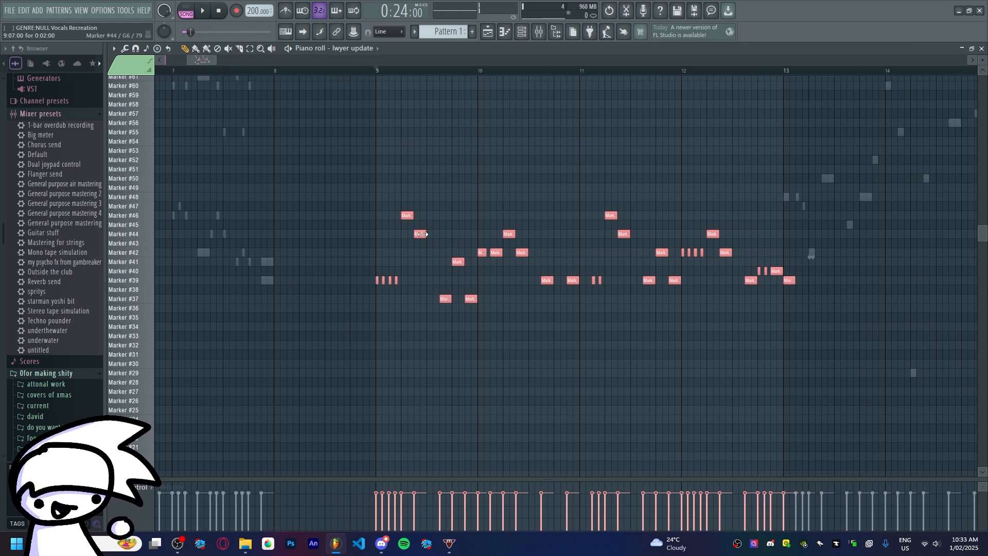
pyautogui.press('space')
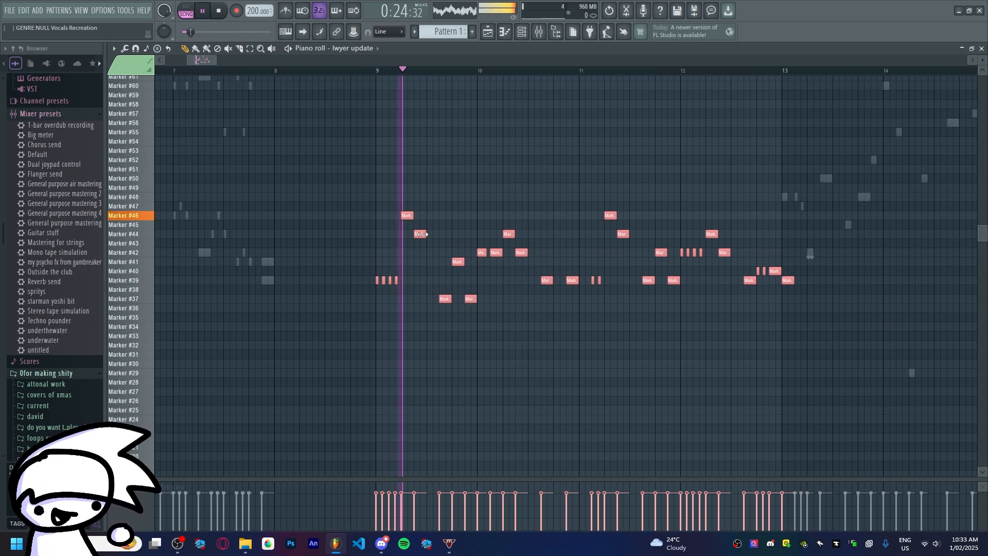
# - Delete kyehank chrom3_2's original notes from bar 9 to just past bar 13 and close the piano roll
pyautogui.click(368, 53)
pyautogui.click(362, 79)
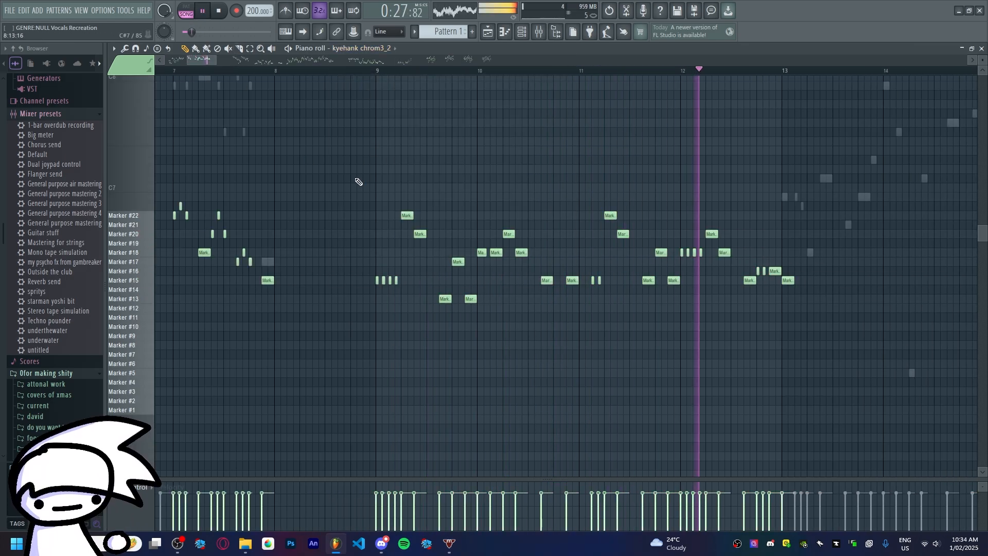
pyautogui.moveTo(358, 182); pyautogui.dragTo(871, 399)
pyautogui.press('Delete')
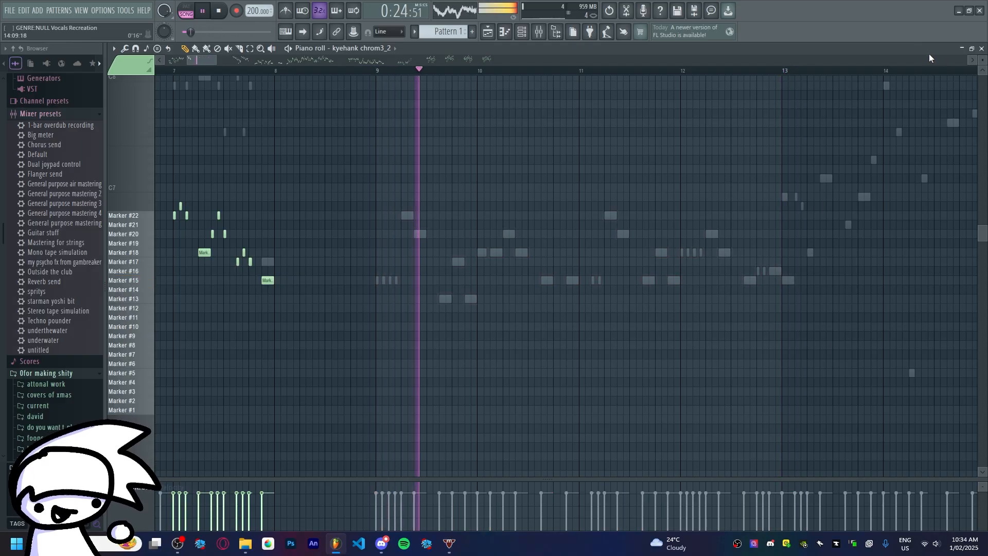
pyautogui.click(981, 48)
# - Pan mixer track 7 to 12% right and play the arrangement from bar 21
pyautogui.scroll(3, 532, 403)
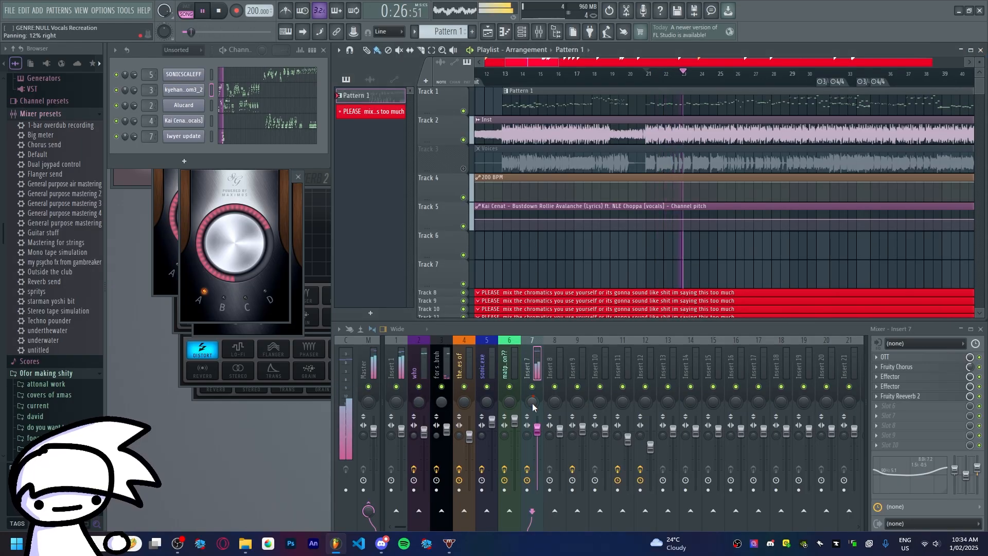
pyautogui.click(202, 11)
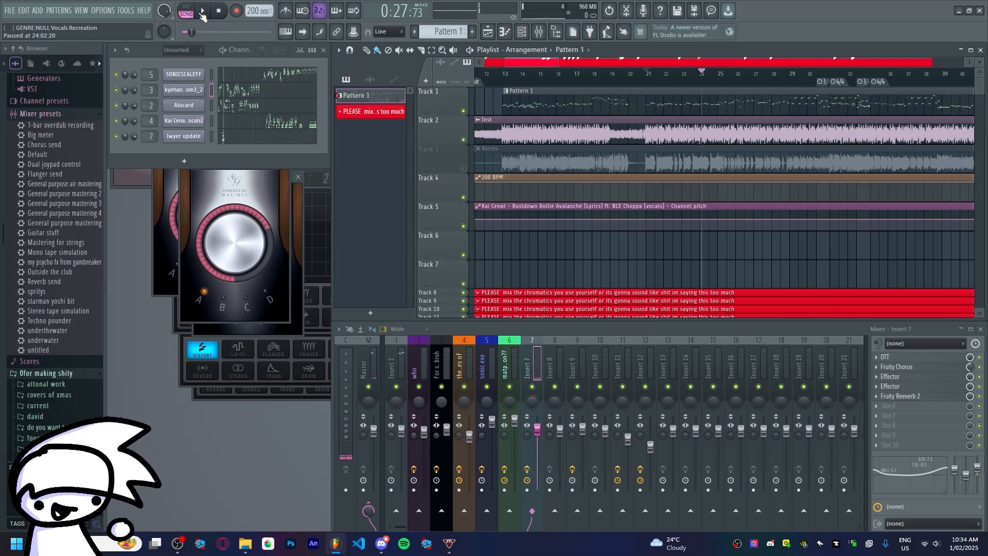
pyautogui.press('Return')
pyautogui.press('Return')
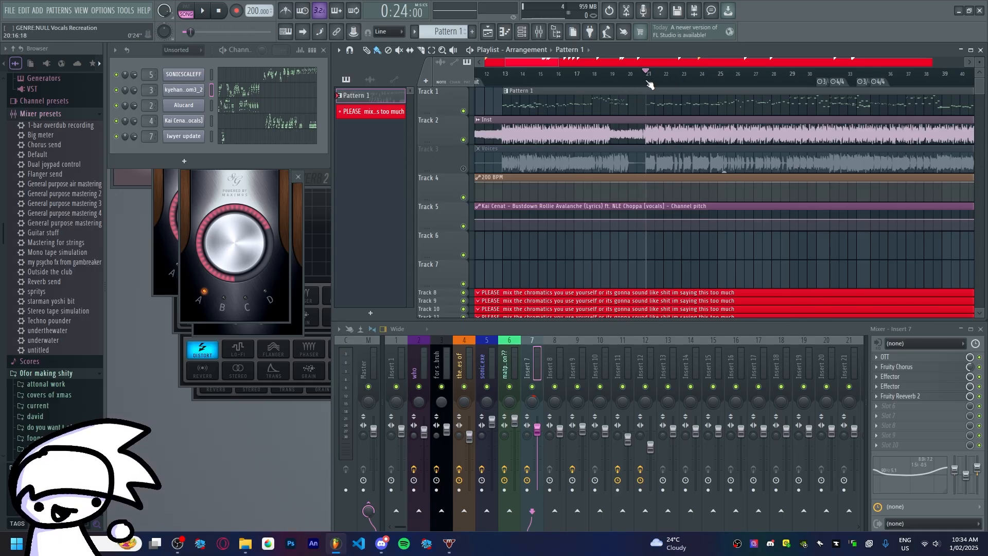
pyautogui.press('space')
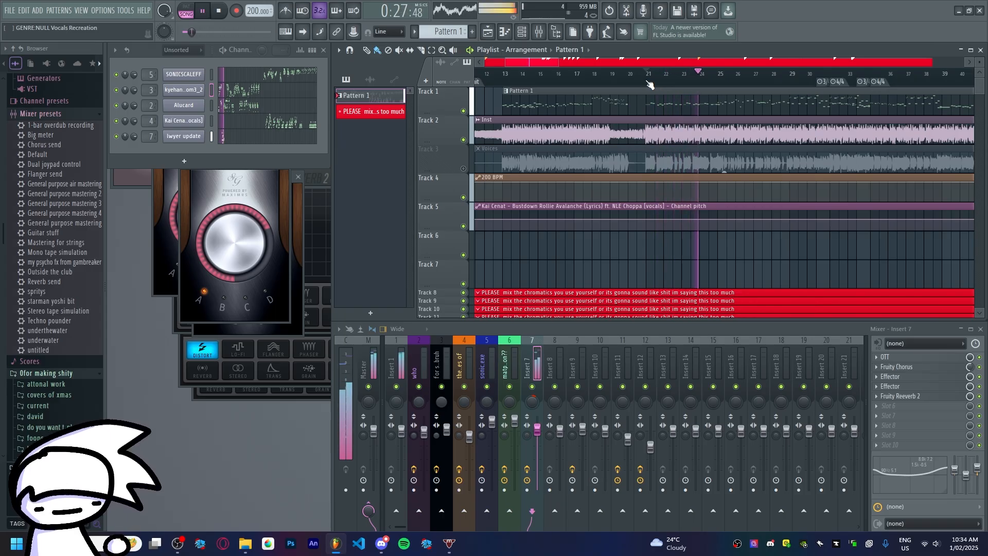
pyautogui.press('space')
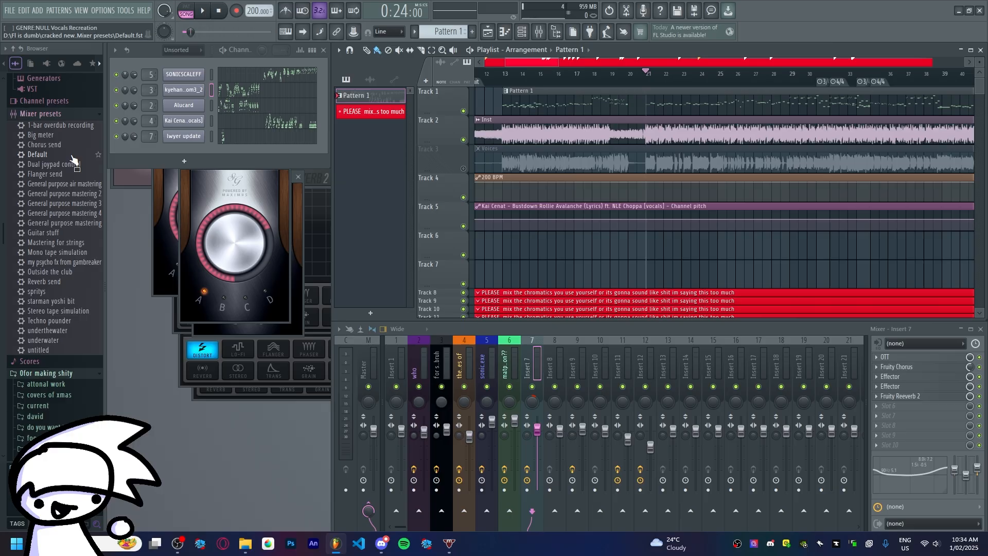
# - Replay the arrangement from bar 21 to listen to lwyer update through mixer track 7
pyautogui.scroll(-10, 72, 163)
pyautogui.scroll(10, 72, 164)
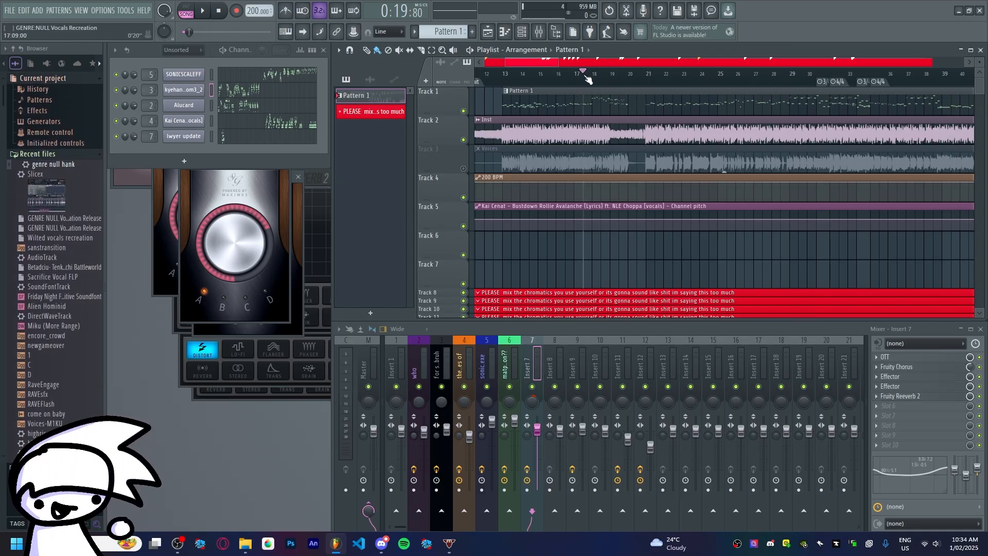
pyautogui.moveTo(628, 71); pyautogui.dragTo(646, 71)
pyautogui.press('space')
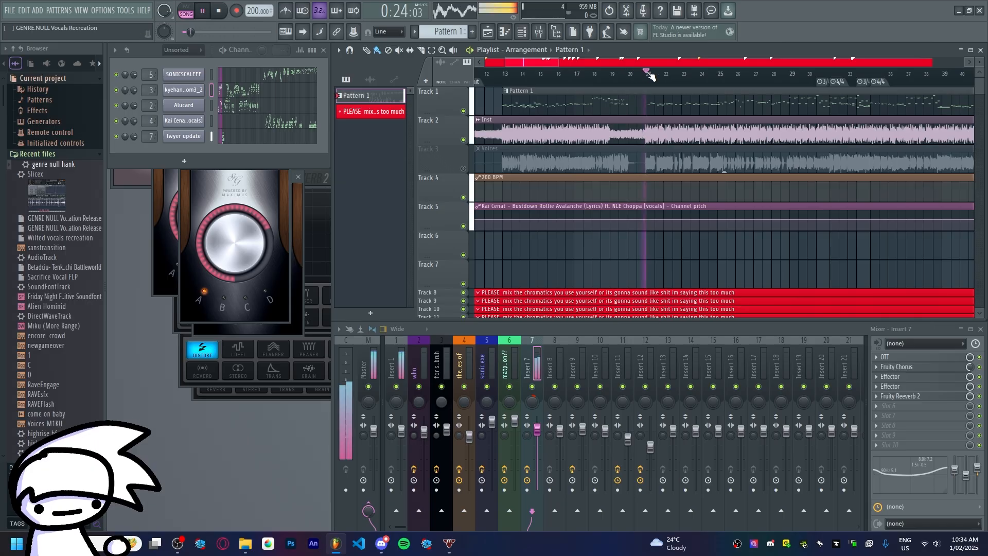
pyautogui.scroll(3, 650, 77)
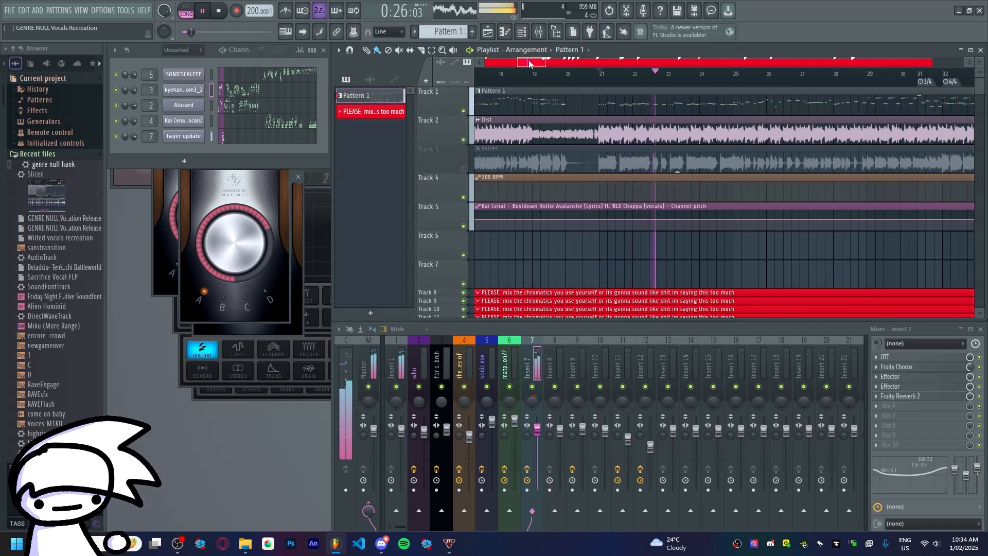
pyautogui.click(203, 11)
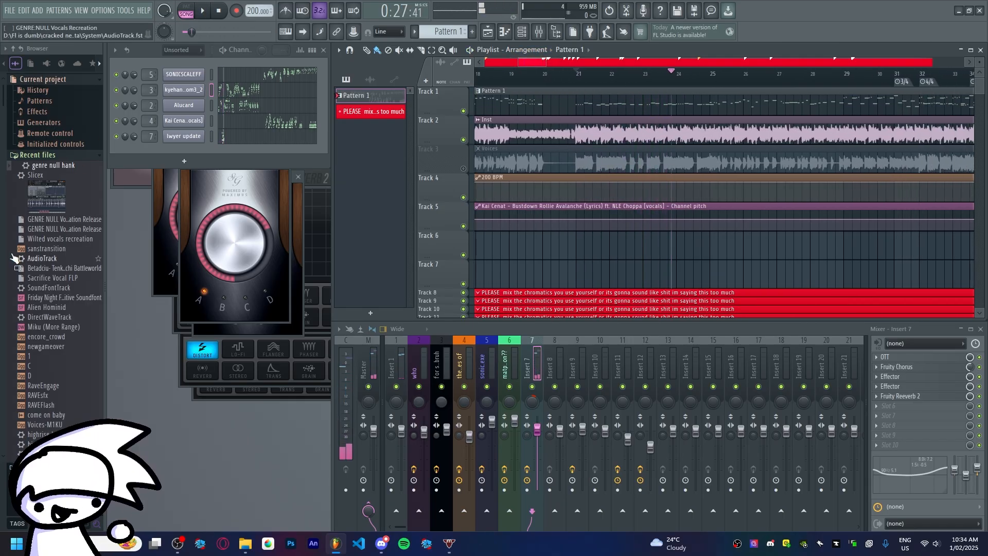
# - Route the lwyer update channel to the Master mixer track and open its Slicex window during playback
pyautogui.scroll(-7, 149, 137)
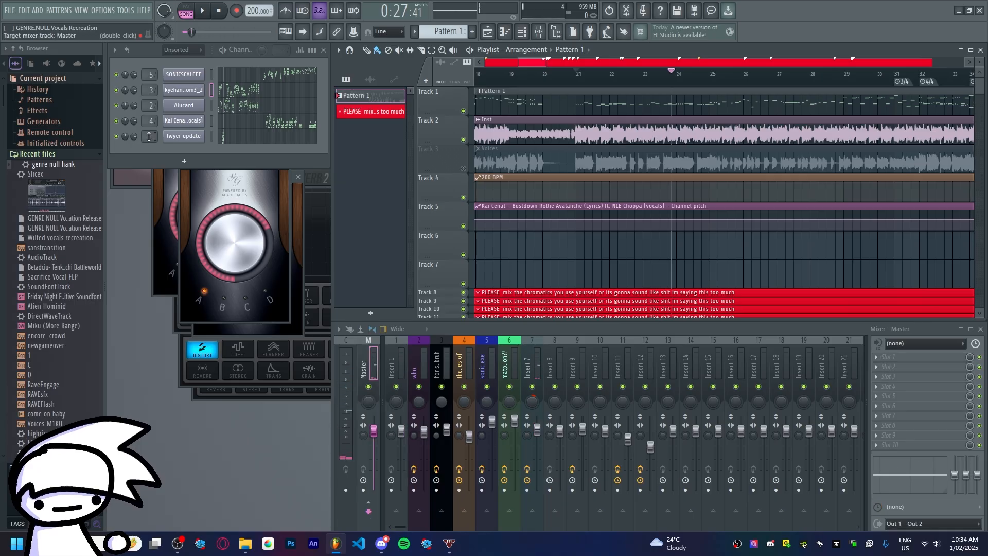
pyautogui.press('space')
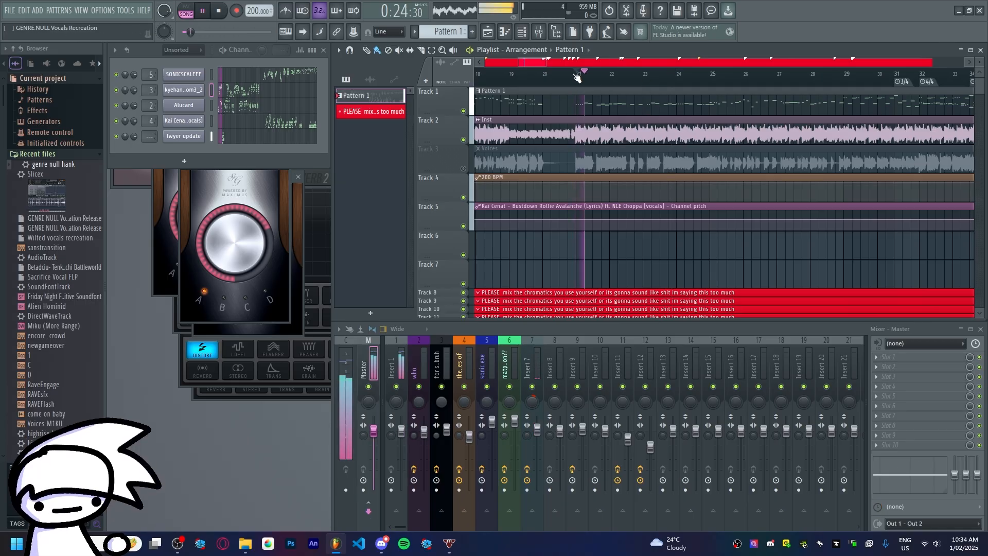
pyautogui.click(201, 137)
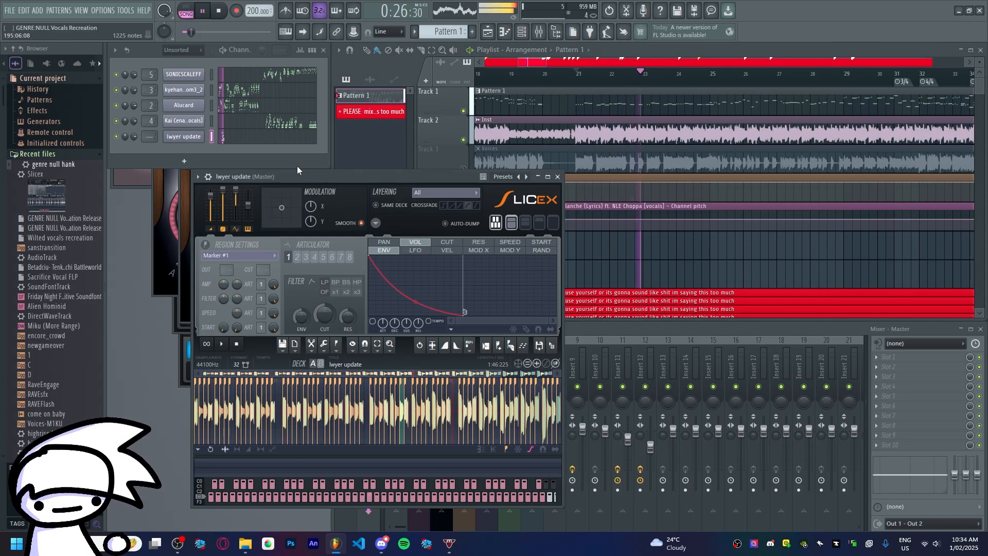
# - Raise lwyer update's channel volume, undo and redo the Marker #1 move, and close Slicex
pyautogui.scroll(5, 487, 195)
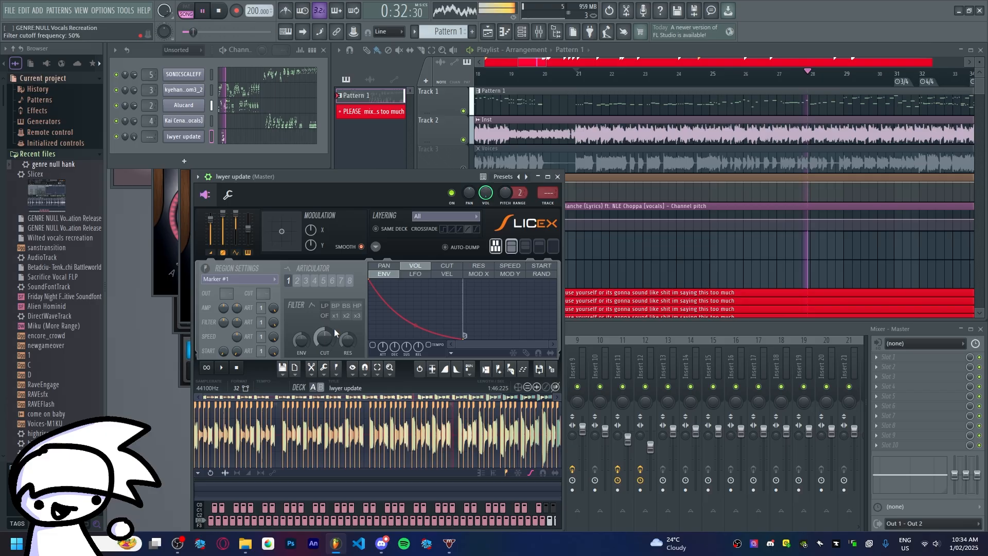
pyautogui.click(420, 369)
pyautogui.click(420, 369)
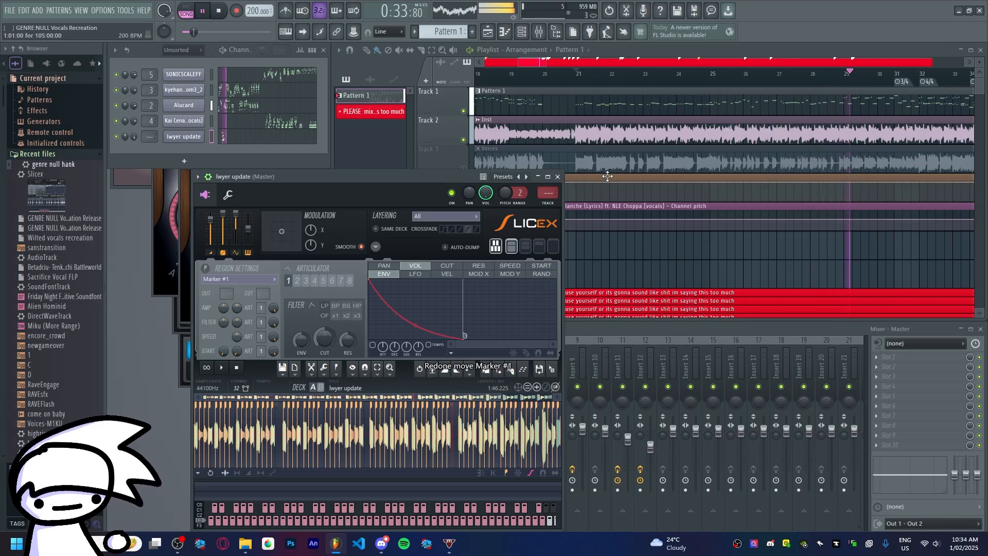
pyautogui.click(557, 177)
# - Reopen lwyer update's Slicex and nudge the first slice marker slightly earlier in the waveform
pyautogui.click(188, 138)
pyautogui.scroll(5, 218, 432)
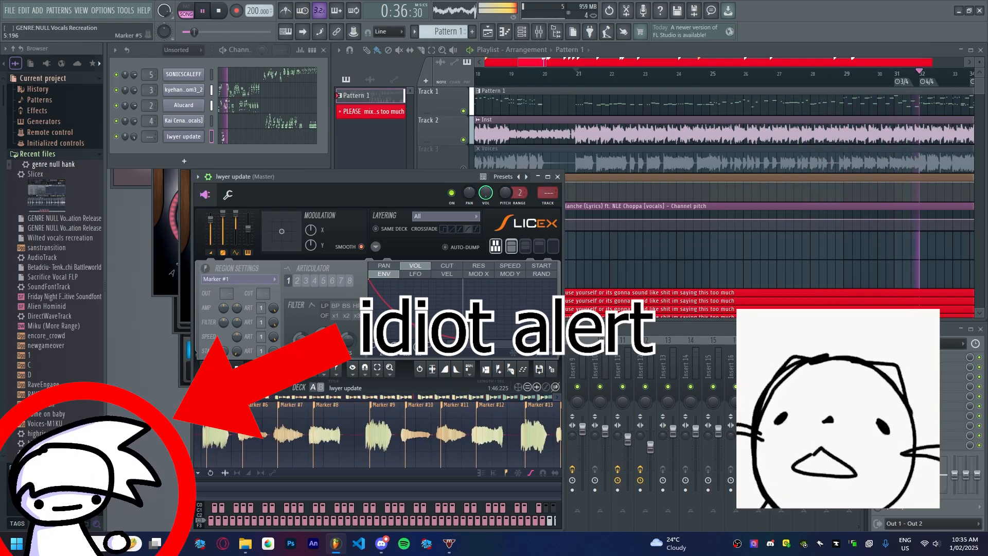
pyautogui.click(555, 473)
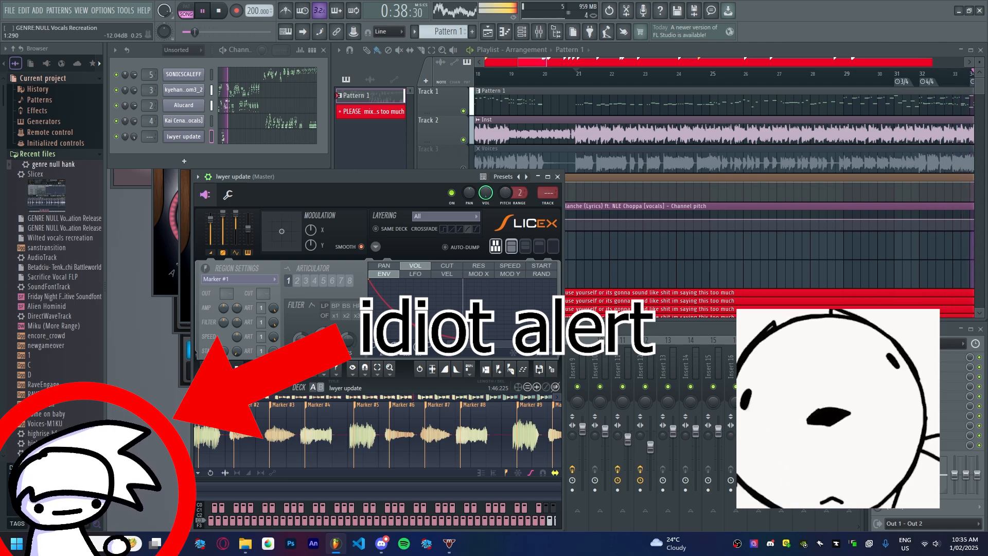
pyautogui.moveTo(199, 405); pyautogui.dragTo(195, 405)
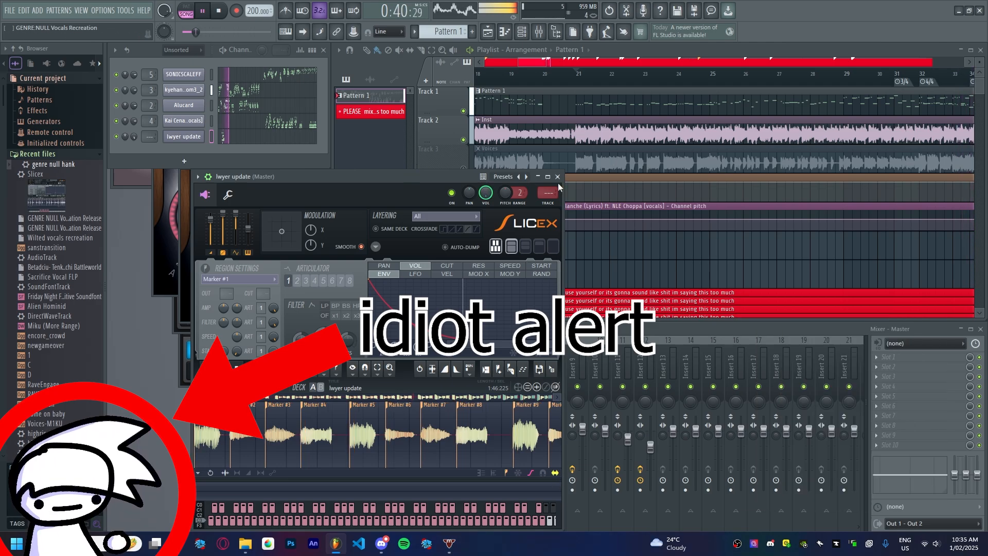
# - Close Slicex, undo the channel volume change, and replay the arrangement from bar 21
pyautogui.click(556, 176)
pyautogui.hotkey('ctrl', 'z')
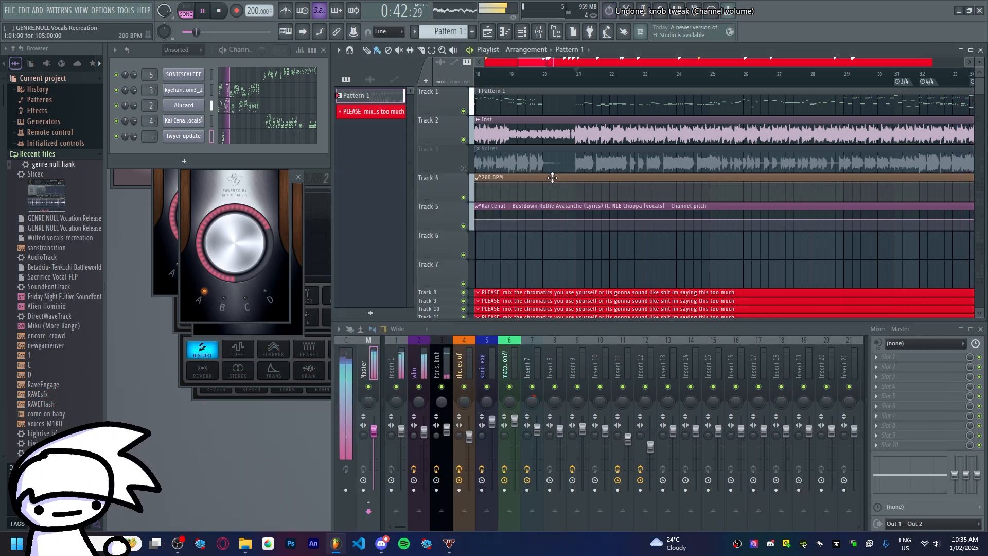
pyautogui.press('space')
pyautogui.press('space')
pyautogui.scroll(-3, 576, 159)
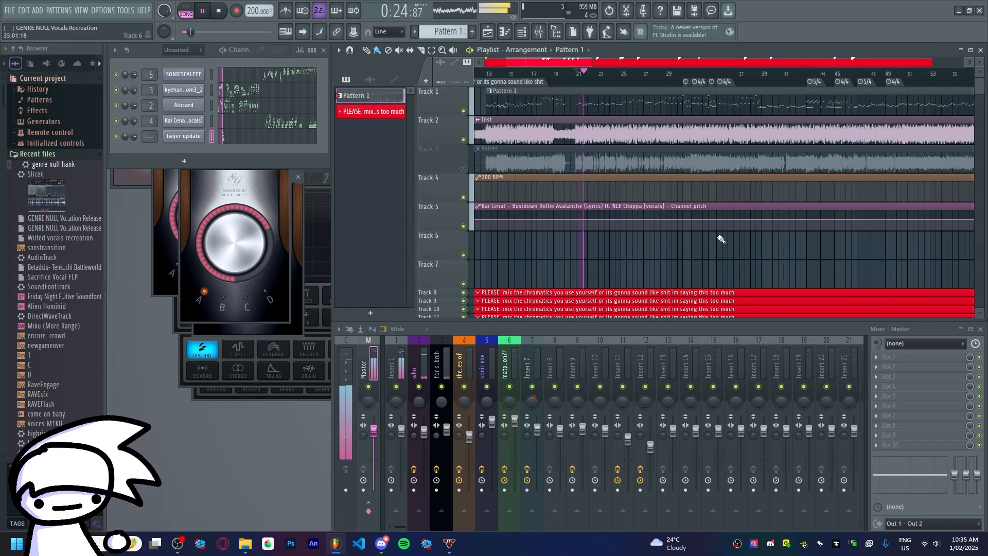
# - Route the lwyer update channel to mixer track 3 and briefly play the arrangement to hear it
pyautogui.press('space')
pyautogui.moveTo(151, 137); pyautogui.dragTo(151, 131)
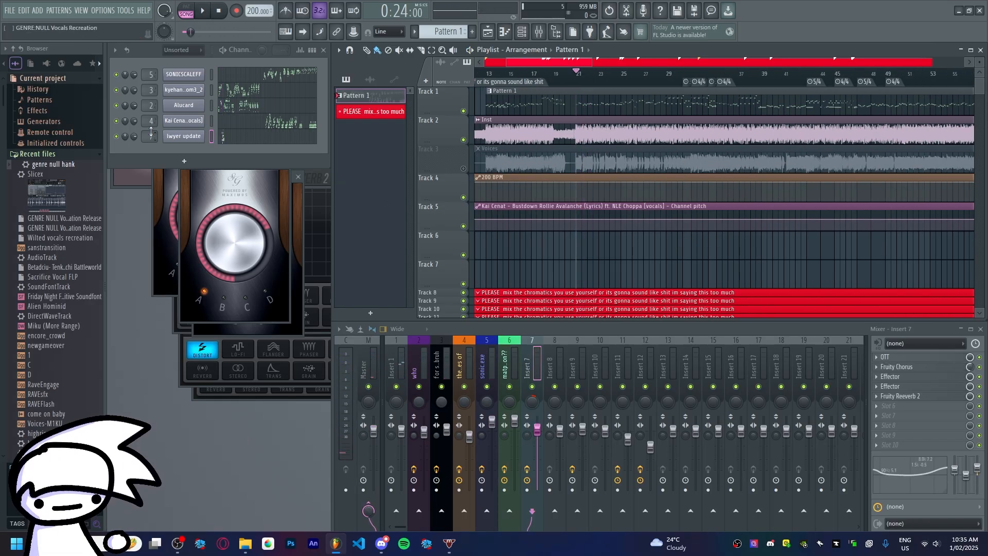
pyautogui.scroll(-4, 150, 131)
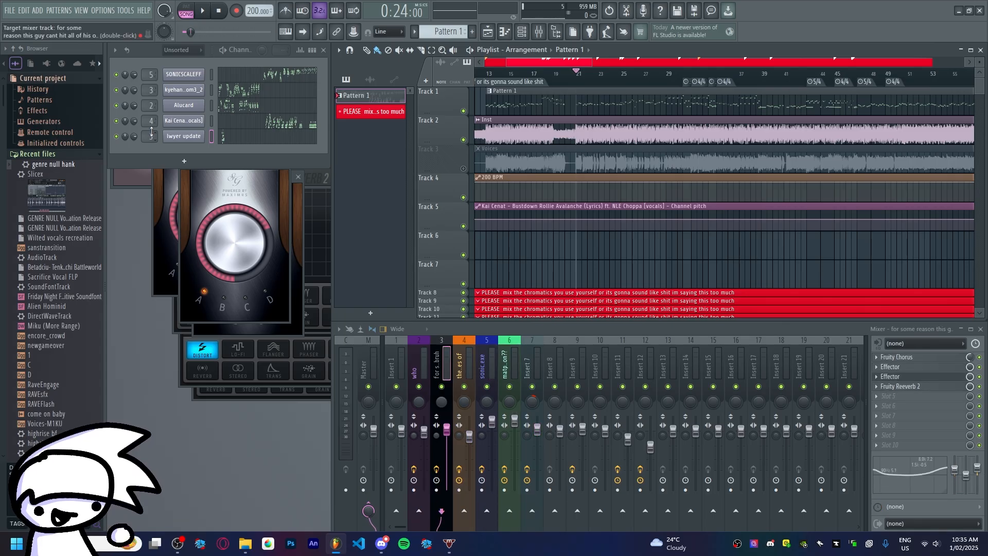
pyautogui.press('space')
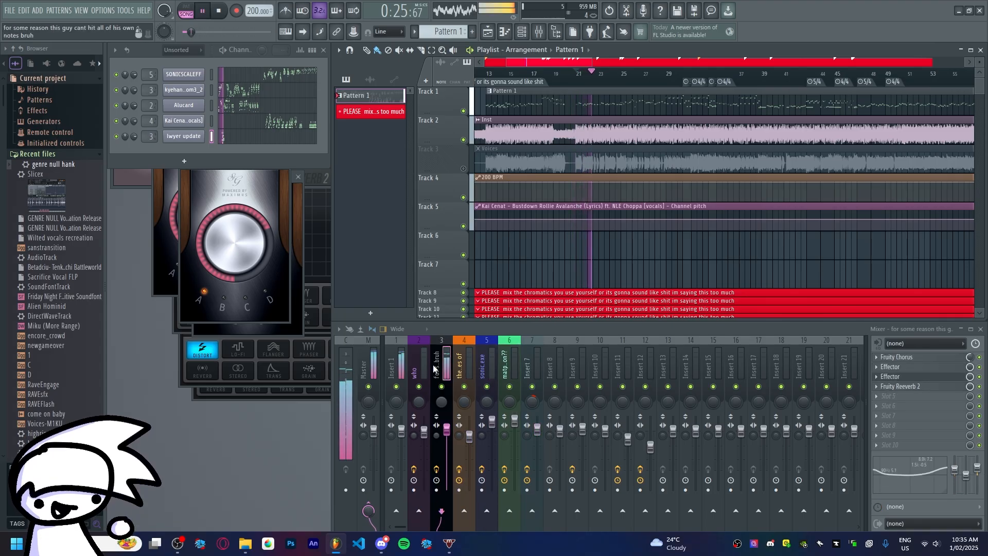
pyautogui.press('space')
# - Route the lwyer update channel to mixer track 7 and inspect the OTT effect on that track
pyautogui.scroll(-5, 628, 211)
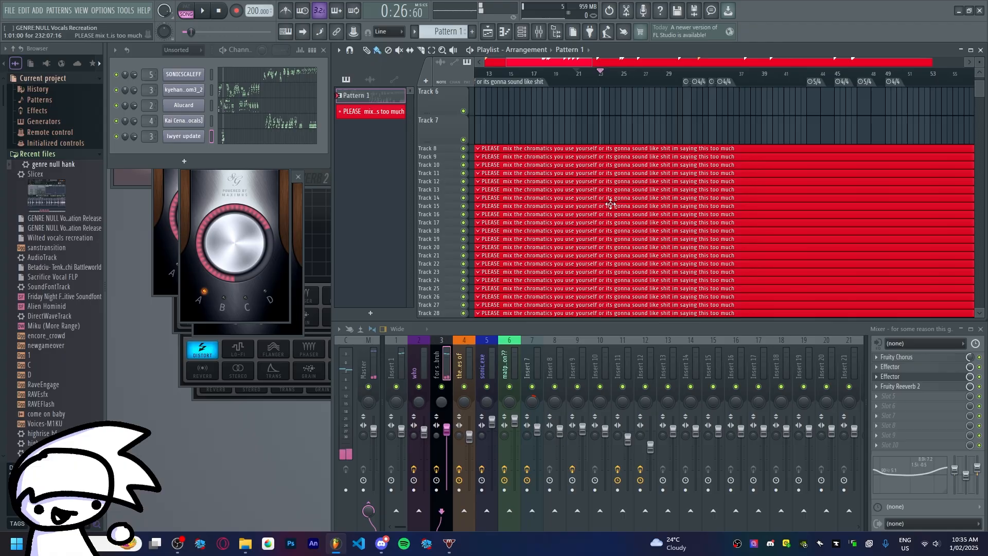
pyautogui.scroll(-3, 610, 204)
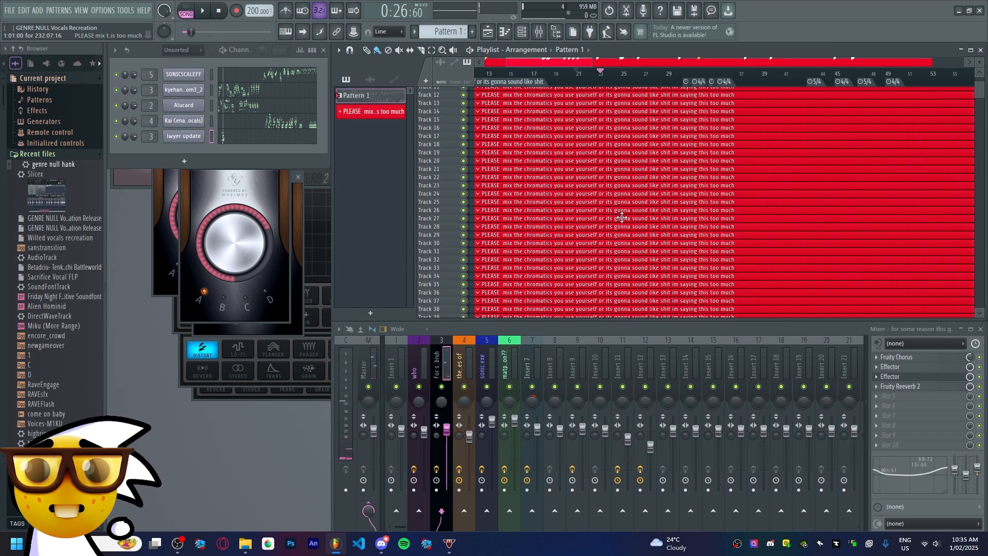
pyautogui.scroll(4, 150, 136)
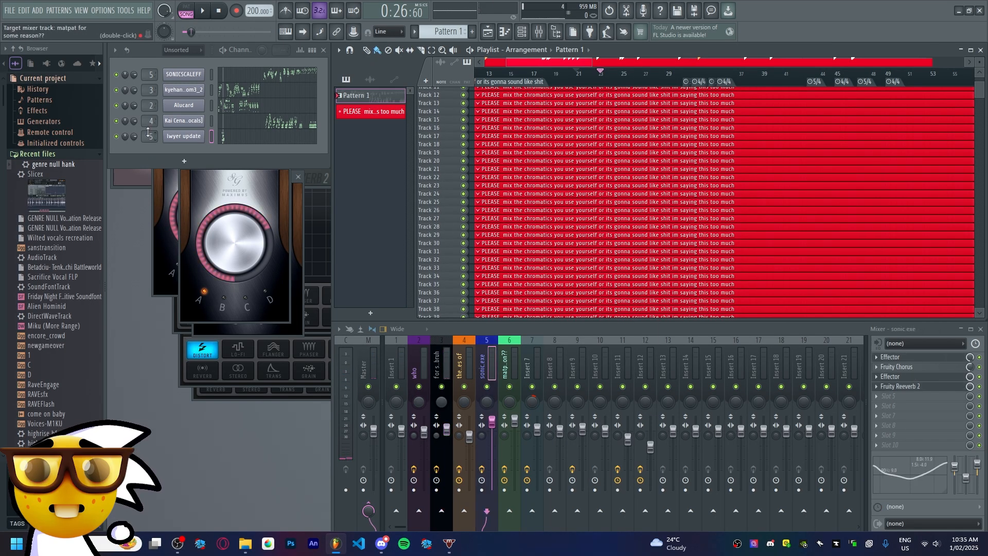
pyautogui.click(888, 356)
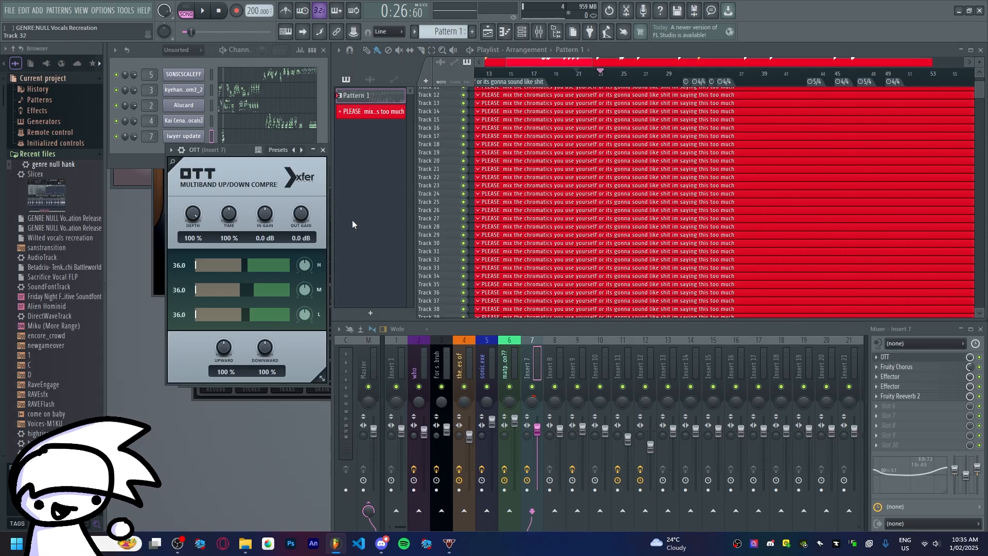
pyautogui.click(323, 151)
pyautogui.scroll(5, 531, 194)
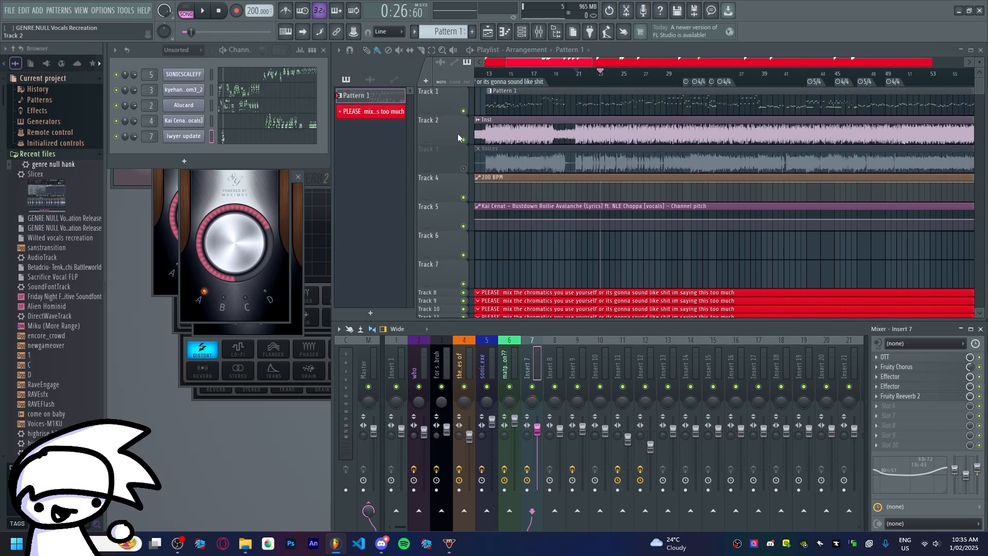
# - Play the arrangement to hear the routed lwyer update channel, replaying from around bar 20
pyautogui.press('space')
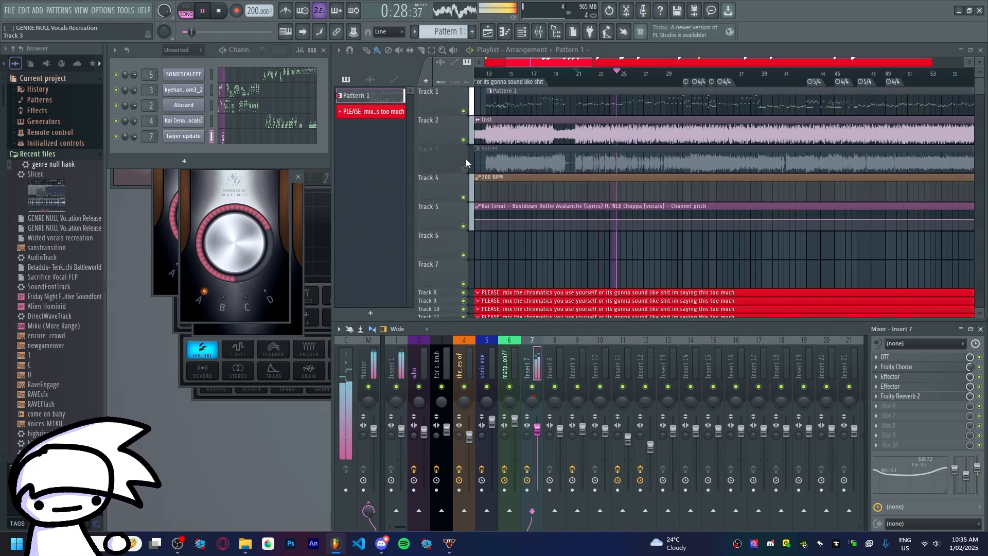
pyautogui.press('space')
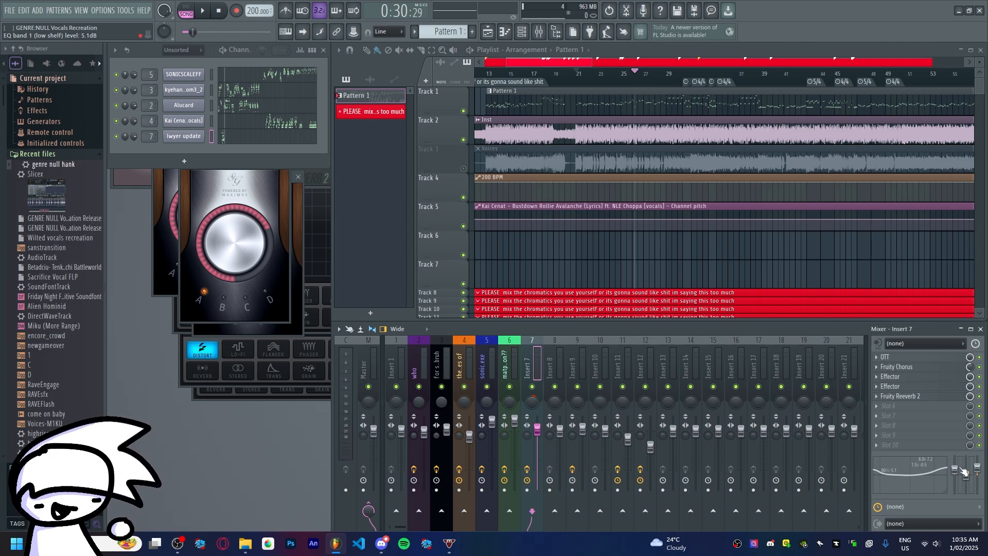
pyautogui.press('space')
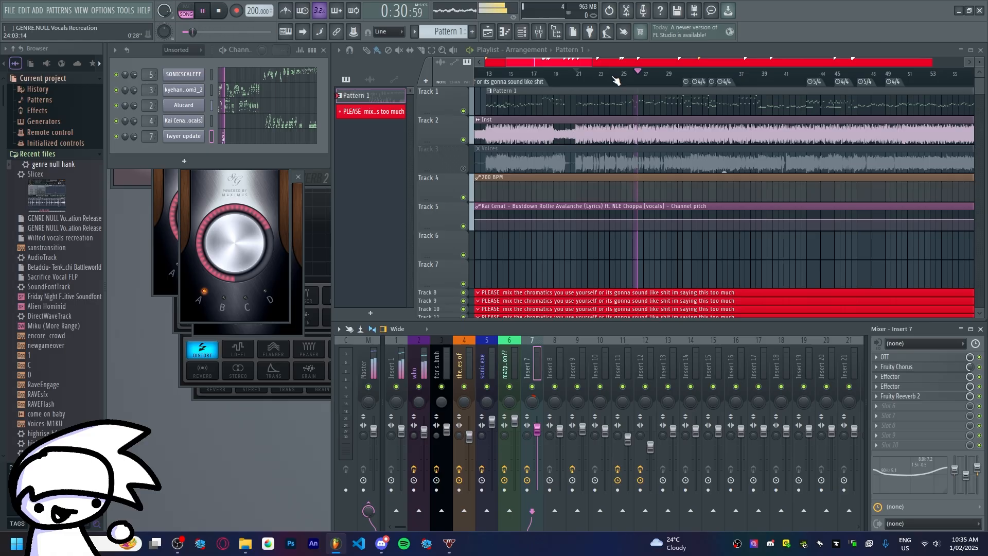
pyautogui.moveTo(609, 75); pyautogui.dragTo(569, 84)
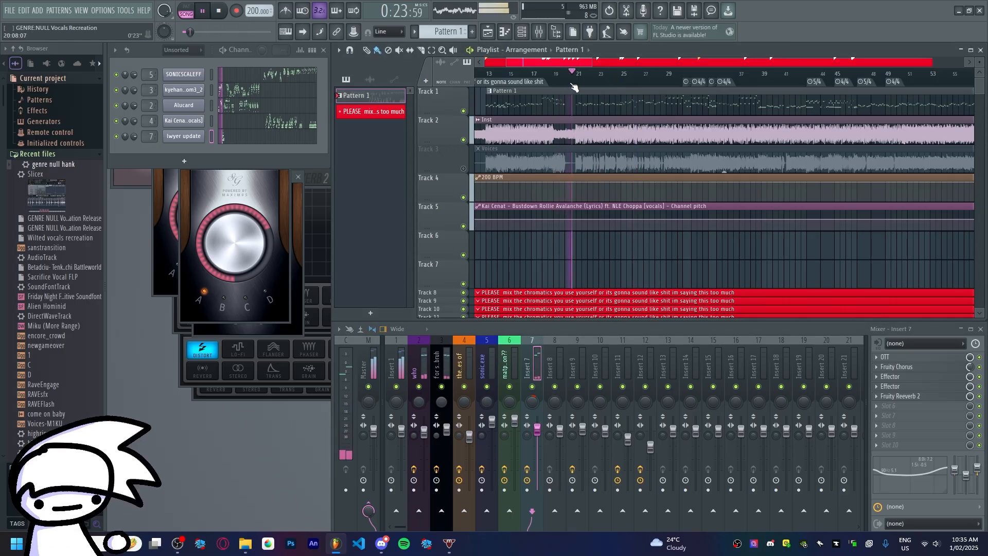
pyautogui.click(203, 12)
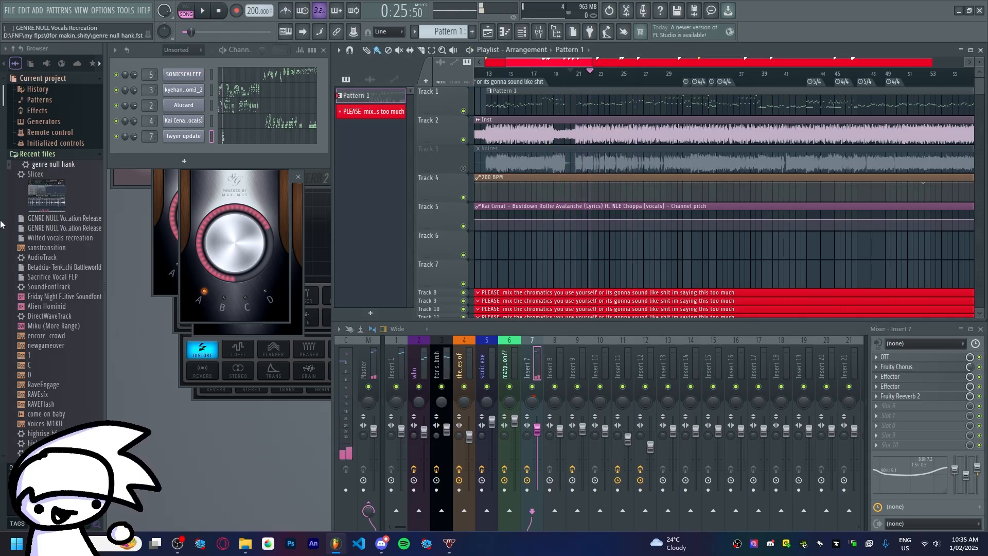
# - Add a new Slicex channel and switch to File Explorer
pyautogui.moveTo(35, 174); pyautogui.dragTo(178, 153)
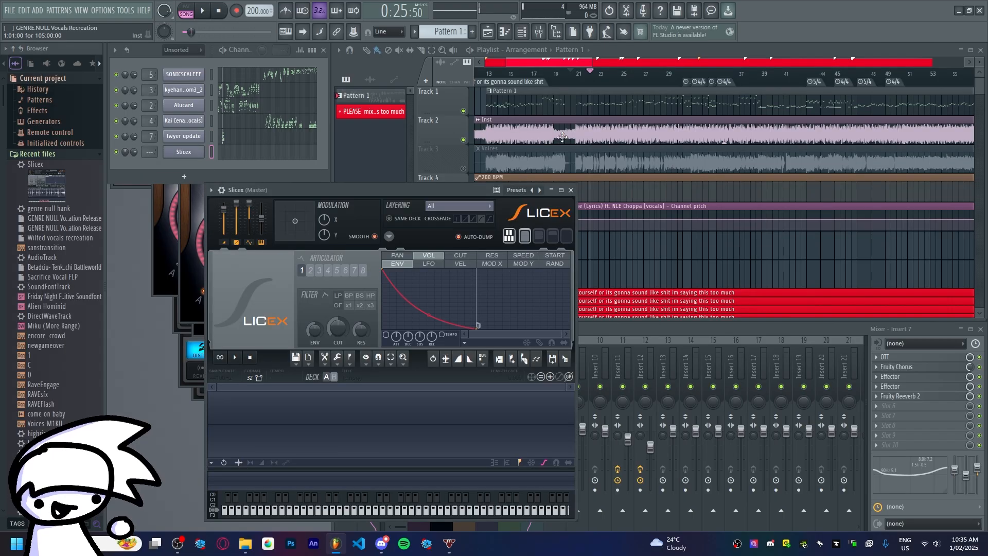
pyautogui.click(245, 543)
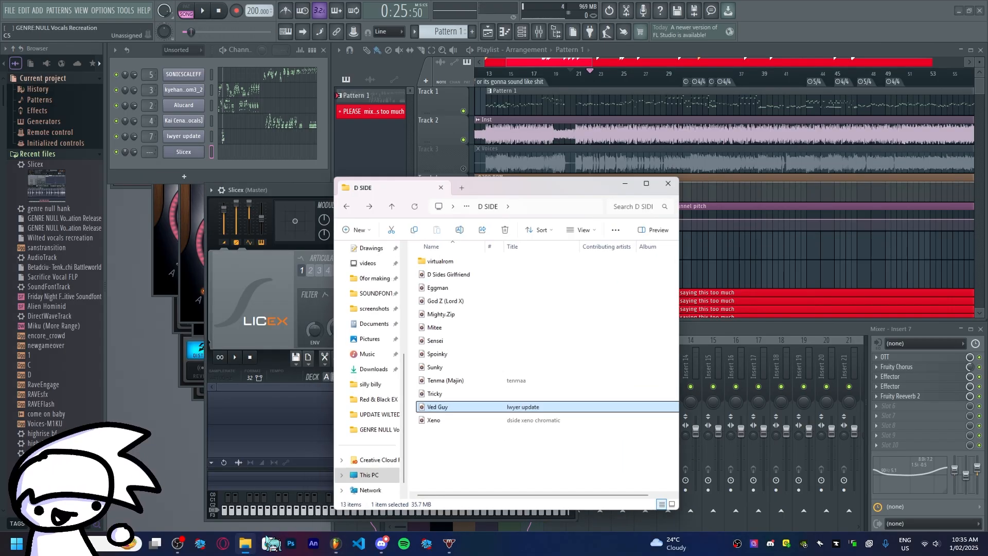
# - Look through the Windows notifications and view the chat screenshot Screenshot 2025-02-01 095739.png, closing both
pyautogui.click(957, 543)
pyautogui.scroll(-3, 911, 165)
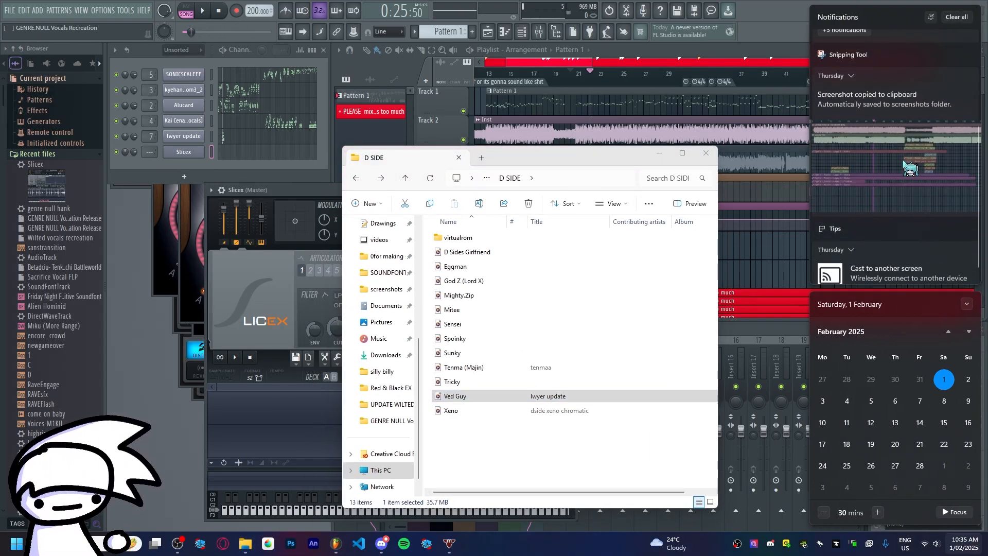
pyautogui.scroll(3, 906, 134)
pyautogui.click(768, 66)
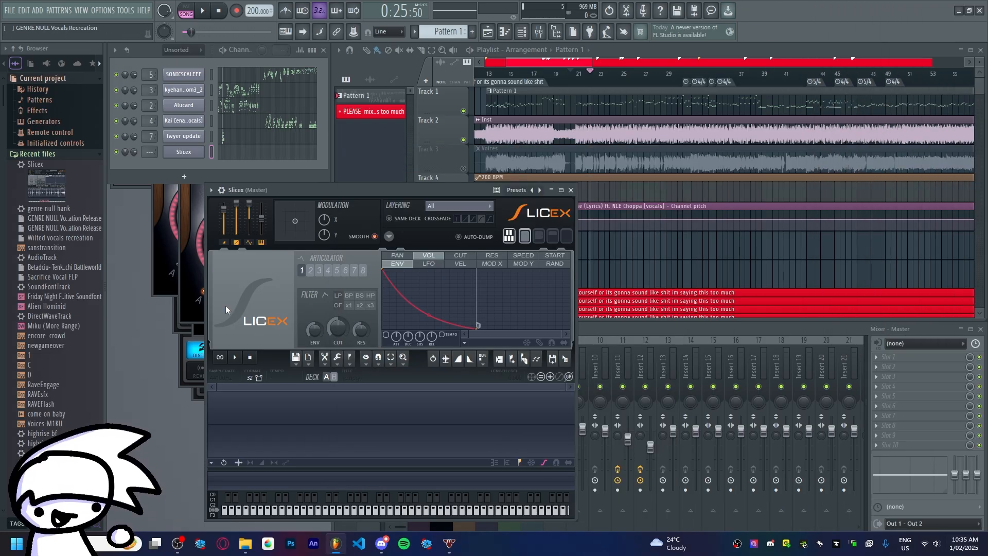
pyautogui.click(245, 543)
pyautogui.moveTo(557, 157); pyautogui.dragTo(518, 0)
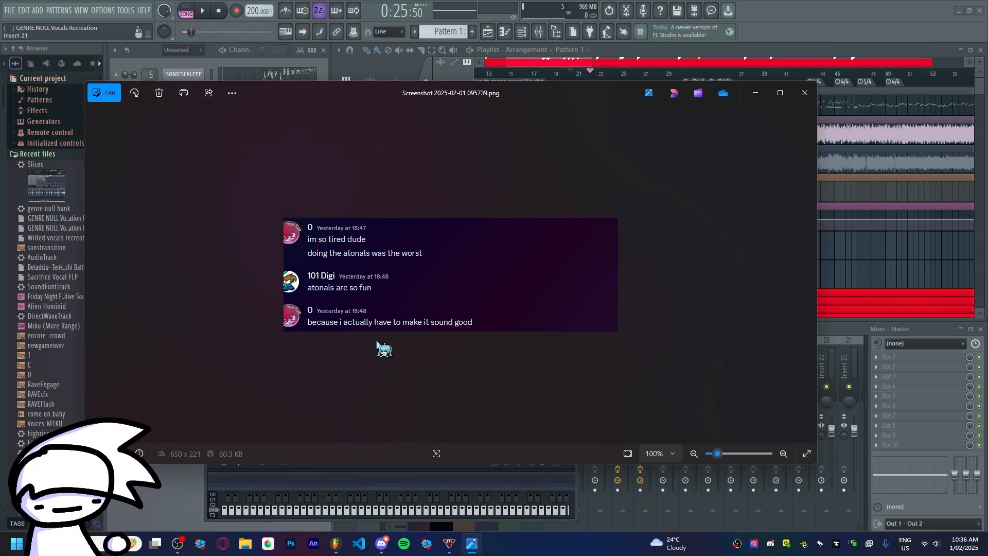
pyautogui.click(805, 92)
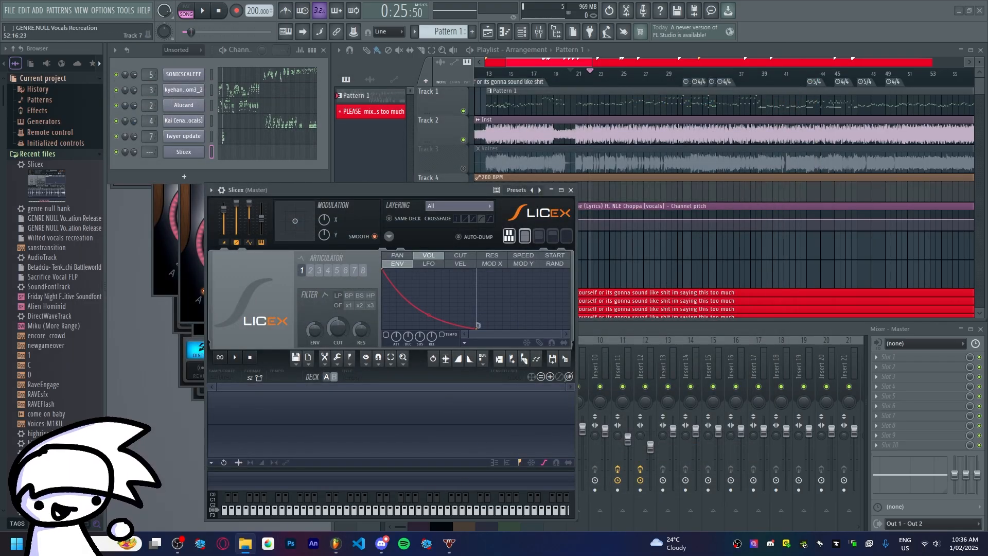
# - Load the Sugarmoon chromatic scale from the FNF-FANMADE-Chromatic-Scales-main folder into the new Slicex channel
pyautogui.moveTo(987, 214); pyautogui.dragTo(536, 169)
pyautogui.click(384, 415)
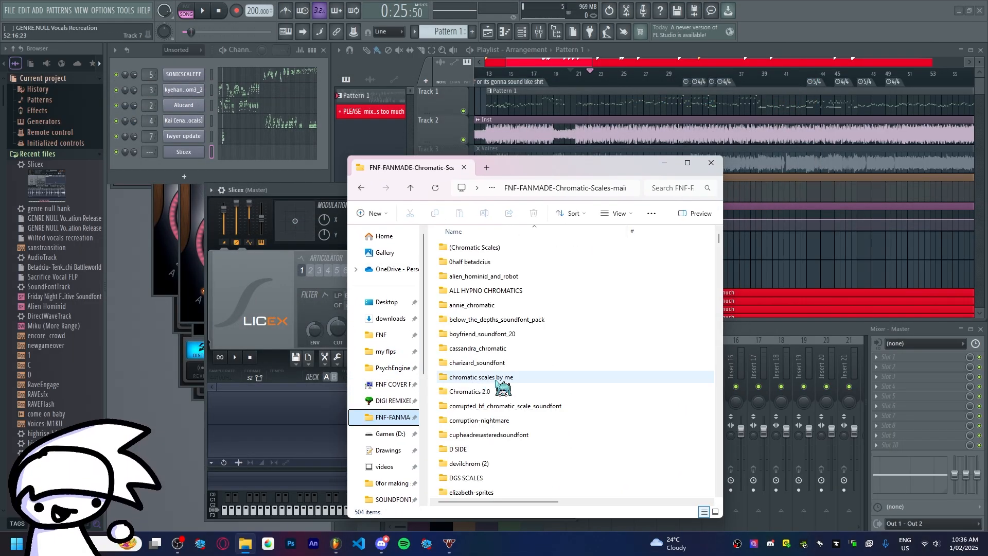
pyautogui.scroll(-20, 497, 383)
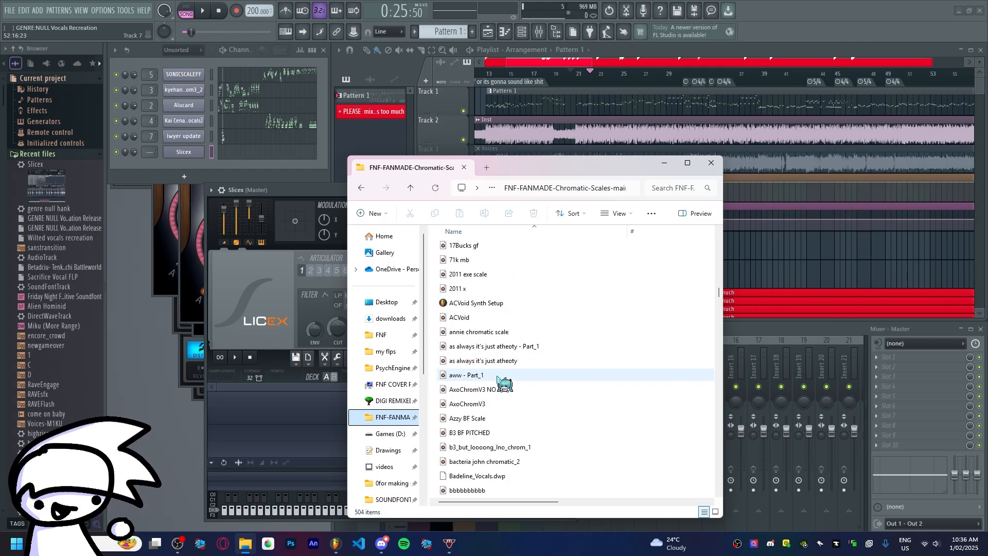
pyautogui.scroll(-20, 498, 382)
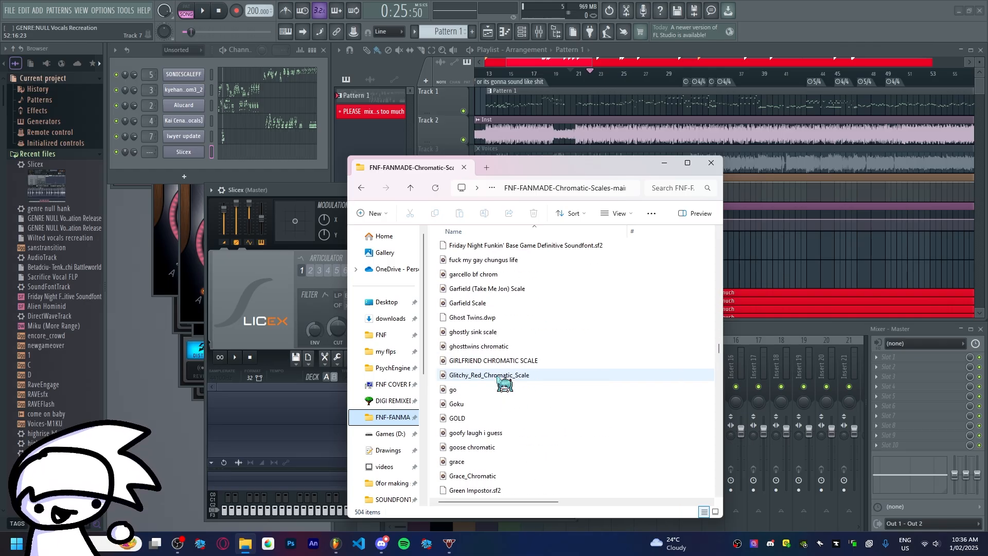
pyautogui.scroll(-15, 502, 382)
pyautogui.scroll(-20, 503, 382)
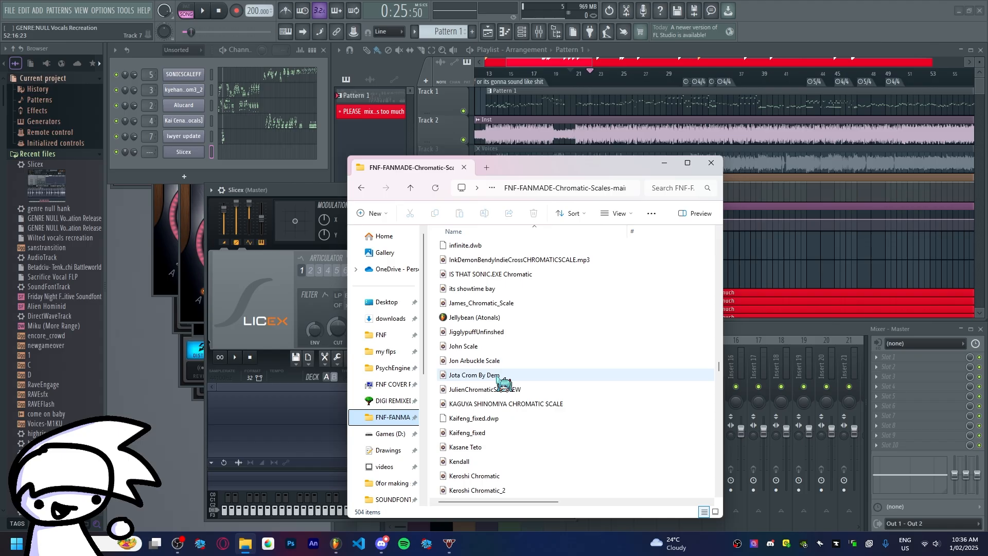
pyautogui.scroll(-20, 503, 382)
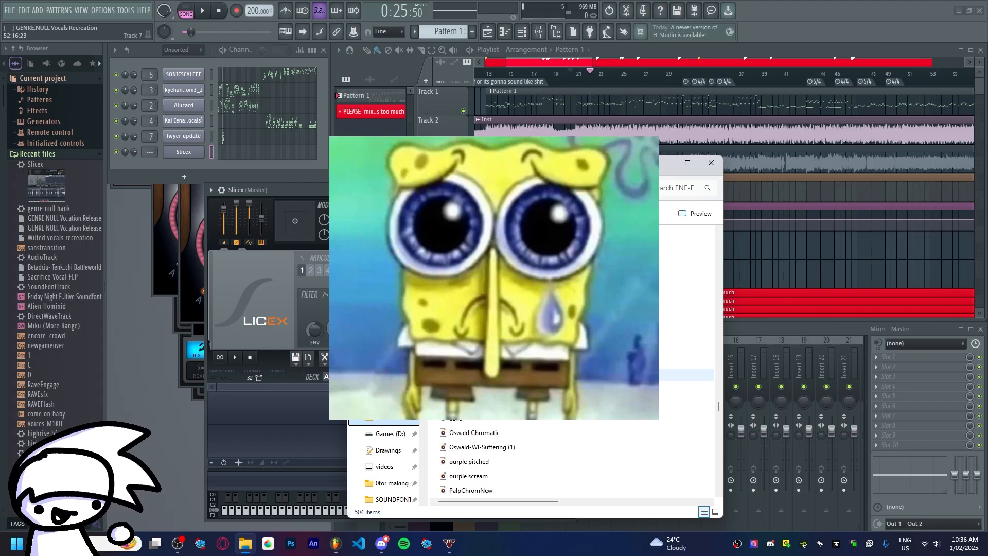
pyautogui.scroll(-20, 503, 382)
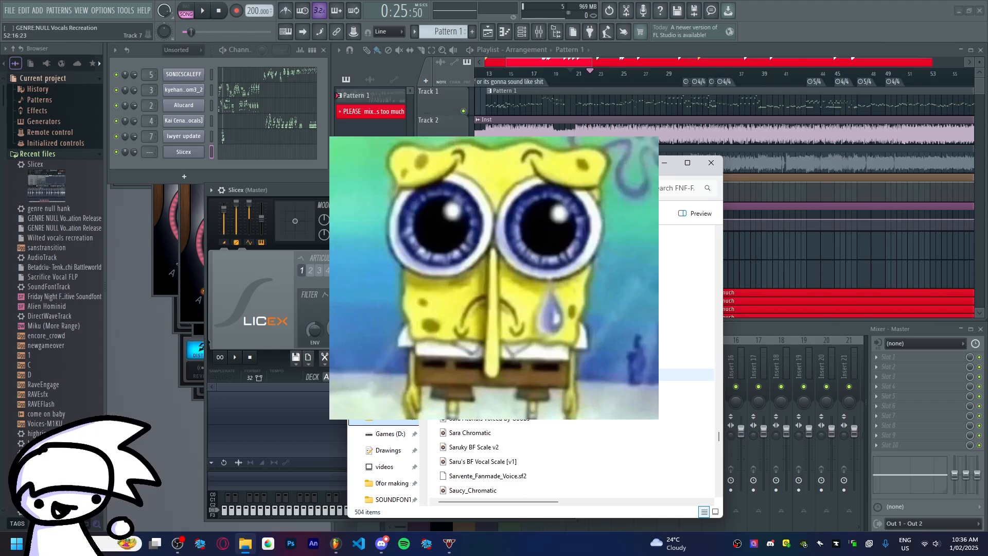
pyautogui.scroll(-3, 475, 381)
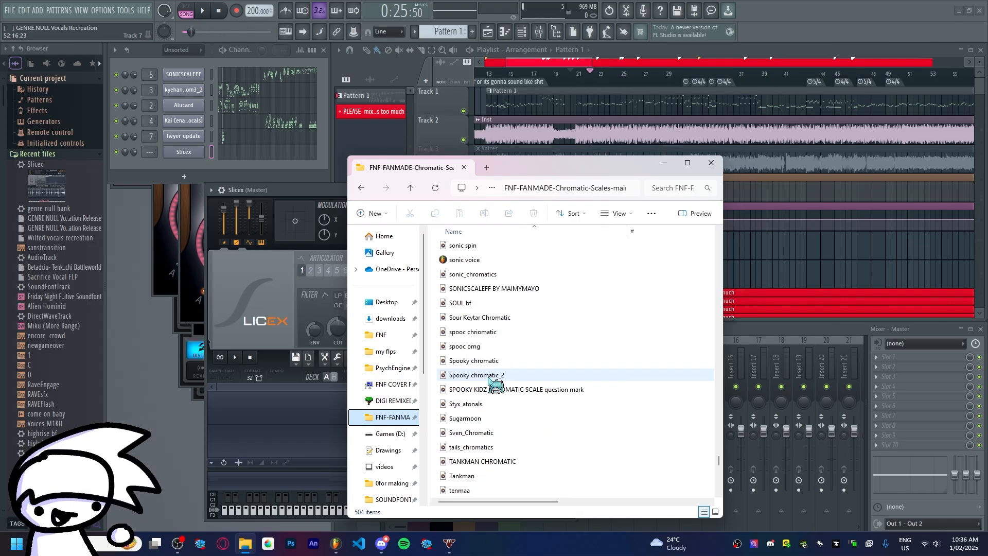
pyautogui.click(474, 377)
pyautogui.moveTo(476, 384); pyautogui.dragTo(261, 369)
# - Audition several Sugarmoon slices in the waveform, including Marker #13, and close Slicex
pyautogui.scroll(3, 424, 414)
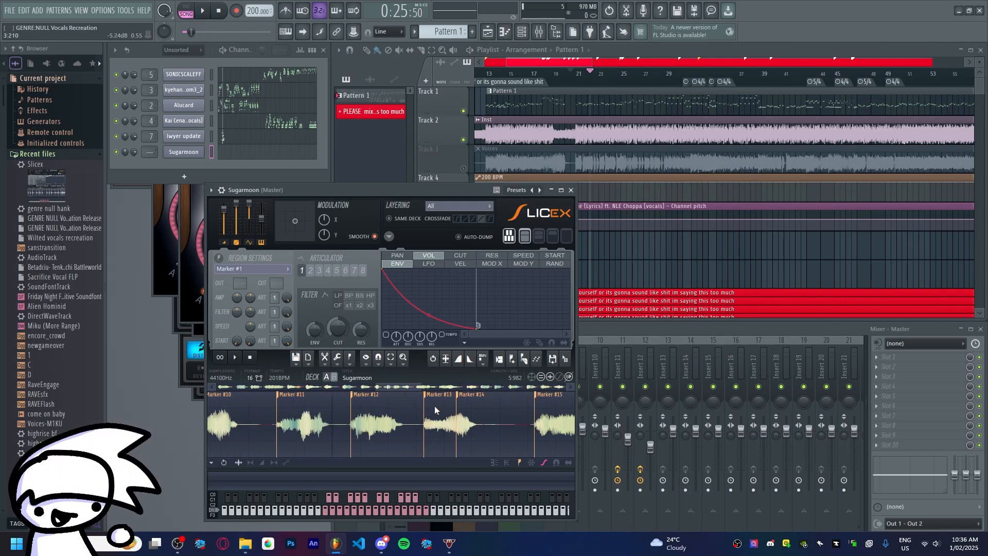
pyautogui.click(431, 403)
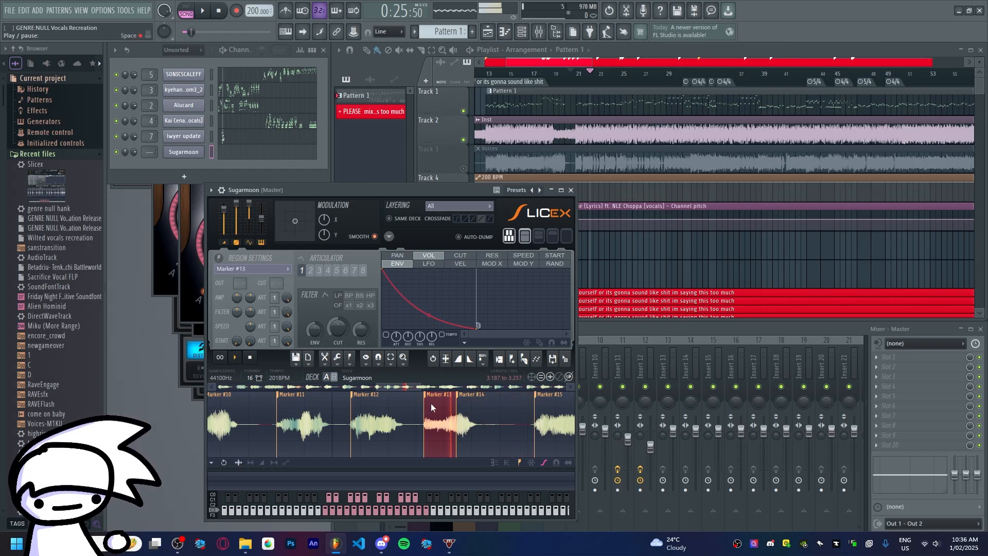
pyautogui.scroll(-4, 502, 412)
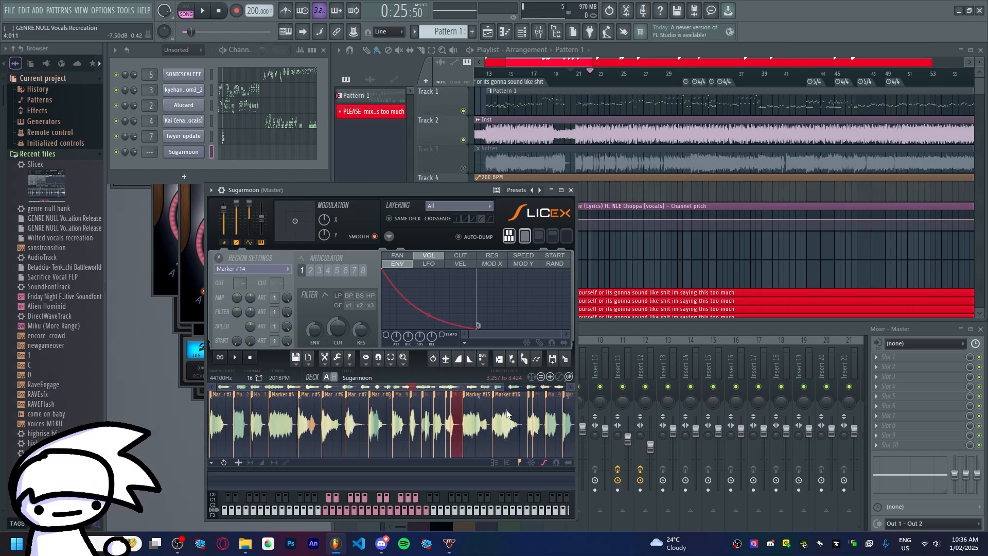
pyautogui.click(477, 408)
pyautogui.scroll(-2, 507, 410)
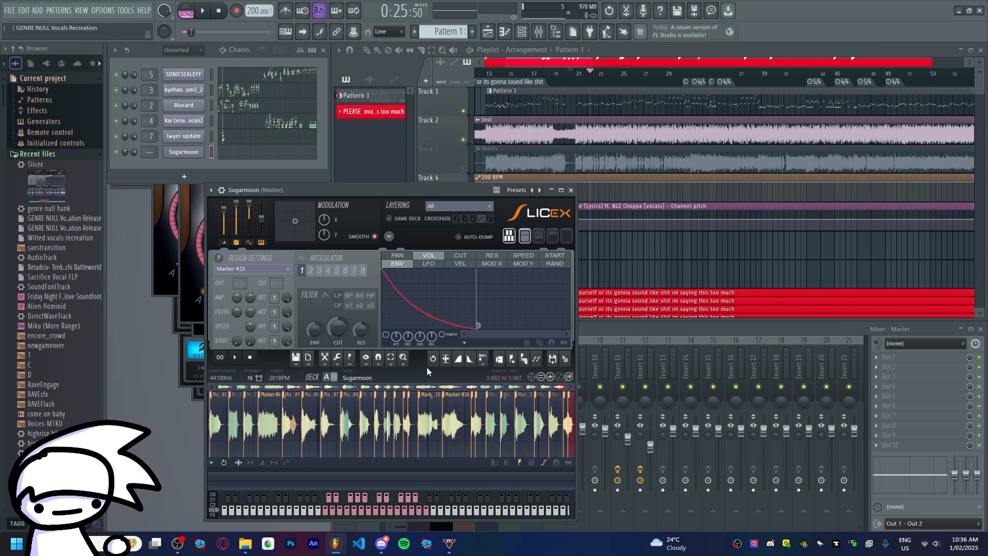
pyautogui.click(571, 191)
# - Route the Sugarmoon channel to mixer track 2 and start playback
pyautogui.scroll(6, 144, 150)
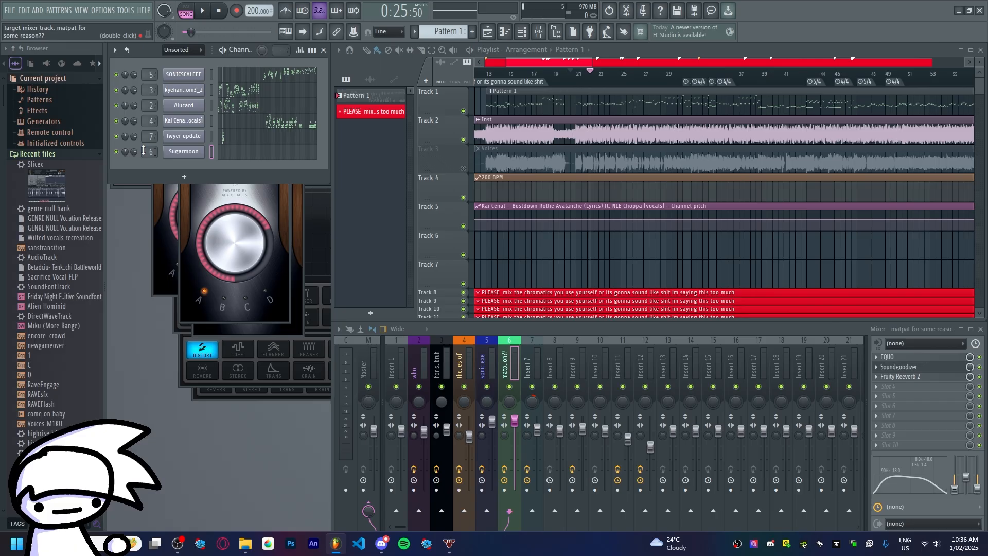
pyautogui.scroll(-4, 143, 150)
pyautogui.press('space')
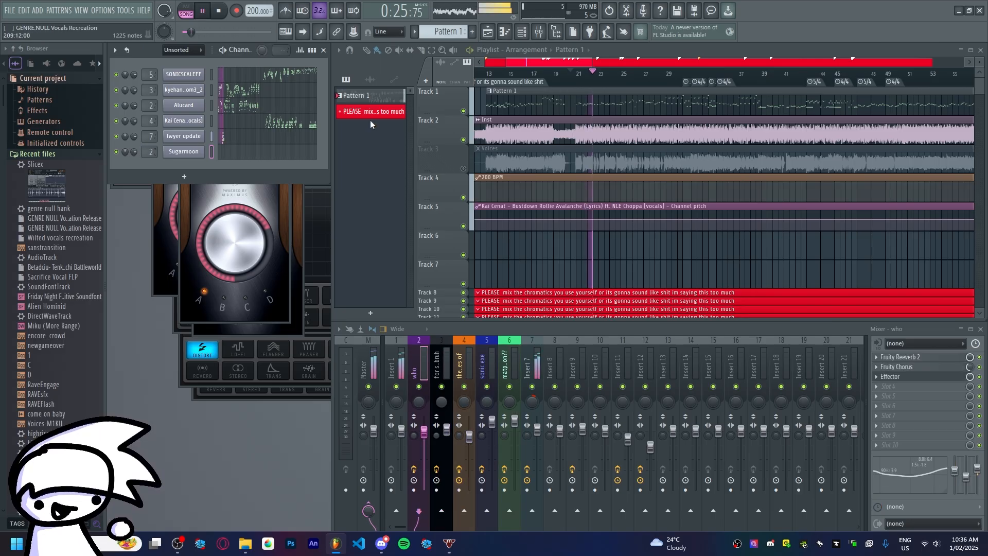
# - Open Pattern 1 in the piano roll, show the Alucard channel, stop playback, and select its notes from bar 13 up to bar 17
pyautogui.doubleClick(639, 98)
pyautogui.click(366, 48)
pyautogui.click(376, 78)
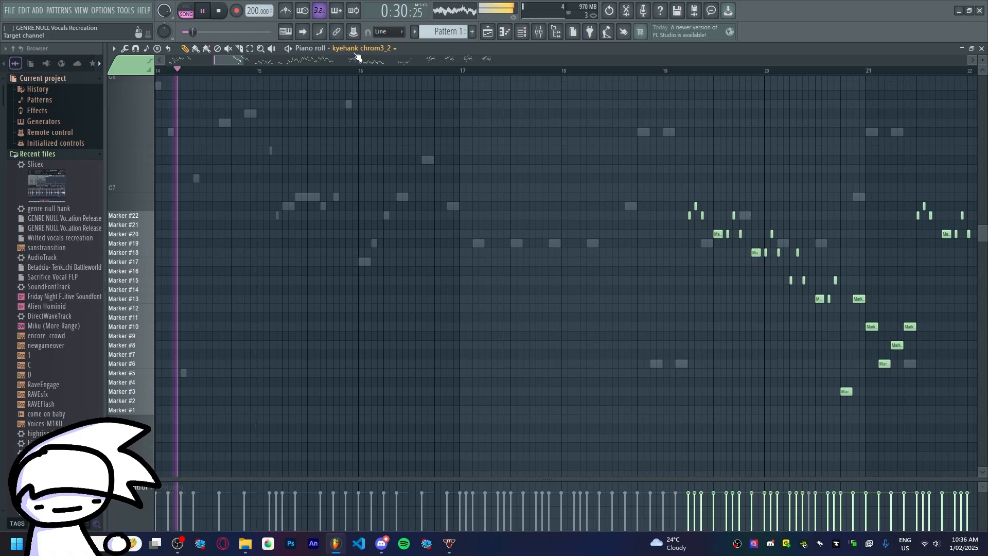
pyautogui.scroll(1, 358, 51)
pyautogui.scroll(-4, 261, 161)
pyautogui.scroll(4, 232, 202)
pyautogui.scroll(4, 267, 216)
pyautogui.scroll(-4, 453, 281)
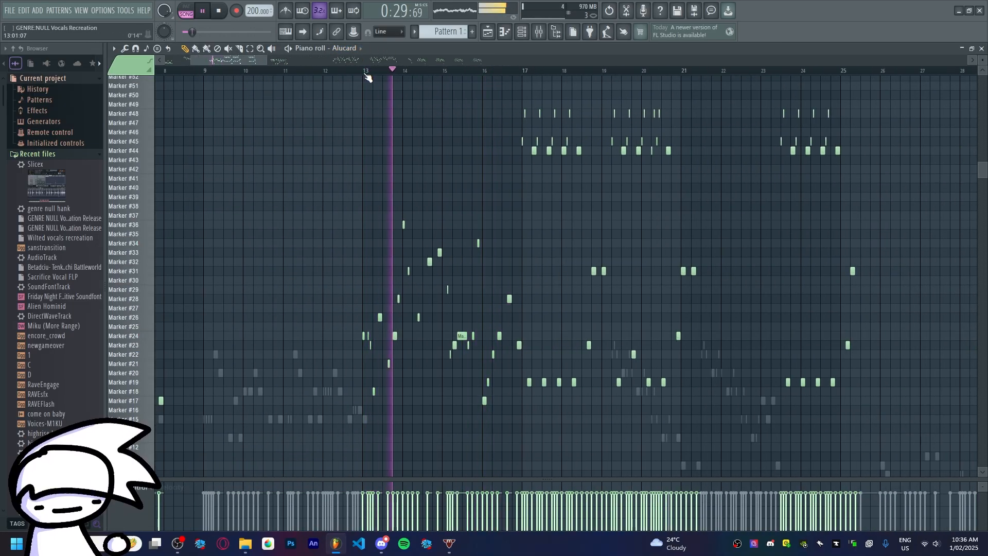
pyautogui.press('space')
pyautogui.moveTo(369, 72); pyautogui.dragTo(523, 70)
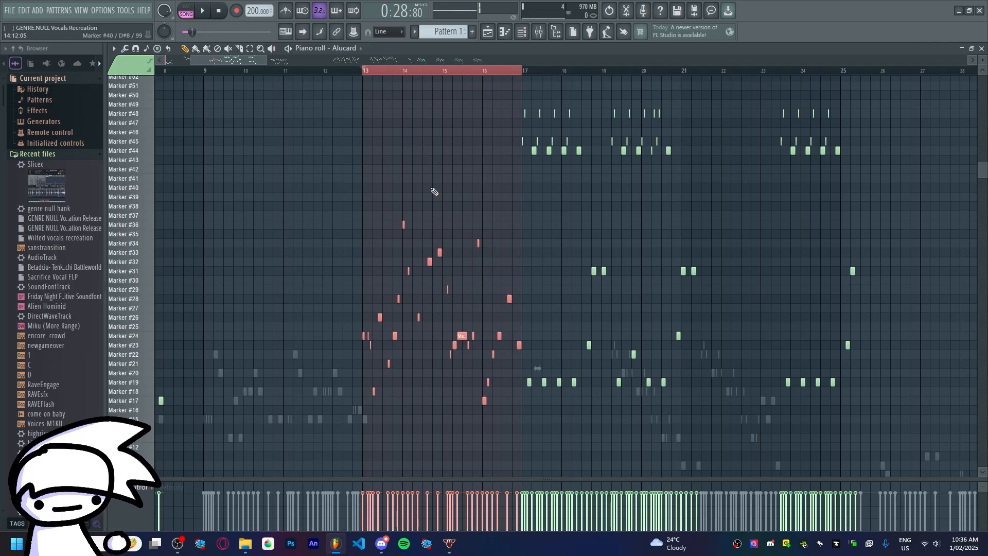
# - Copy the selected Alucard notes into the Sugarmoon channel from bar 13 to bar 17 and transpose them down one octave
pyautogui.scroll(3, 434, 191)
pyautogui.click(352, 48)
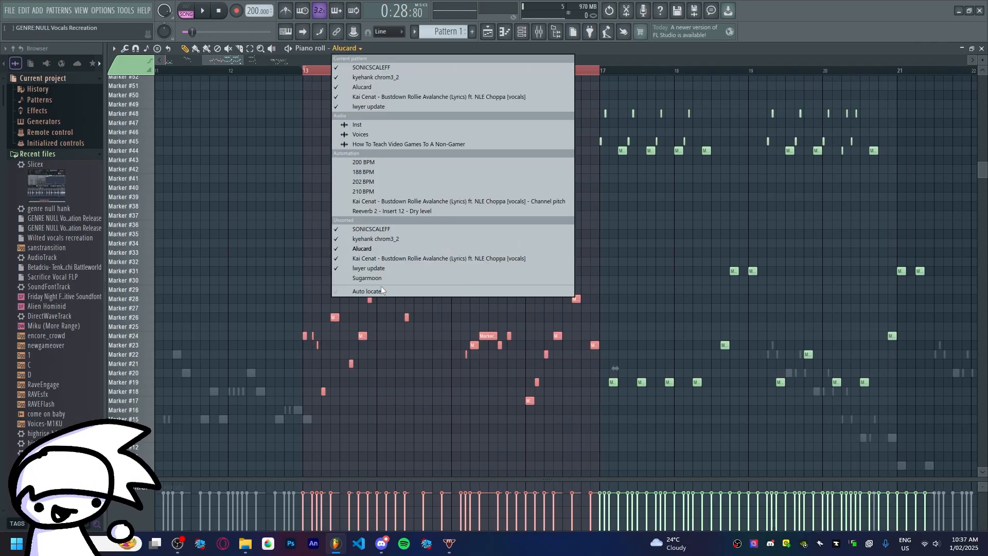
pyautogui.click(380, 280)
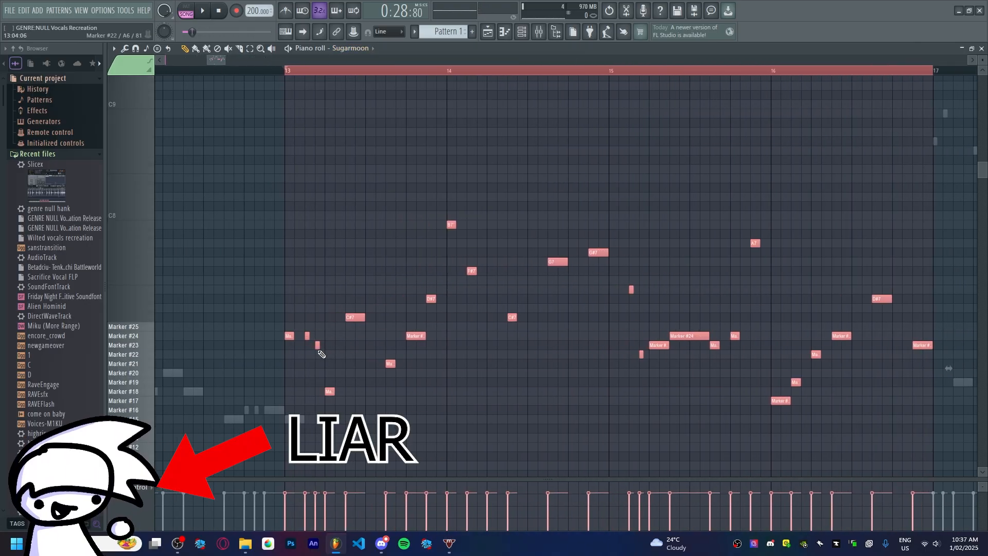
pyautogui.hotkey('ctrl', 'Down')
pyautogui.scroll(-5, 319, 352)
pyautogui.scroll(-3, 406, 383)
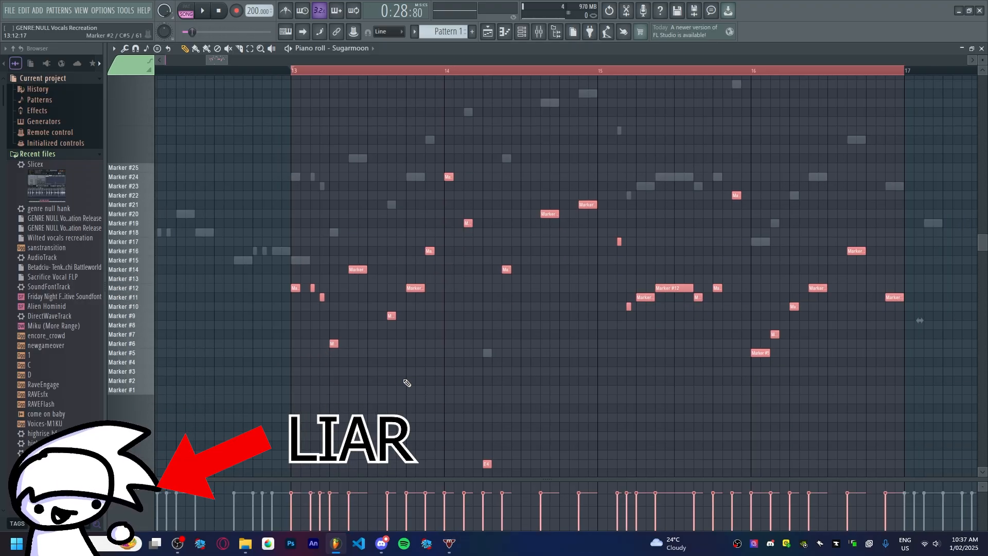
# - Select the lowest, out-of-range Sugarmoon note after bar 14 and raise it to Marker #5
pyautogui.moveTo(395, 423); pyautogui.dragTo(546, 492)
pyautogui.hotkey('shift', 'Up')
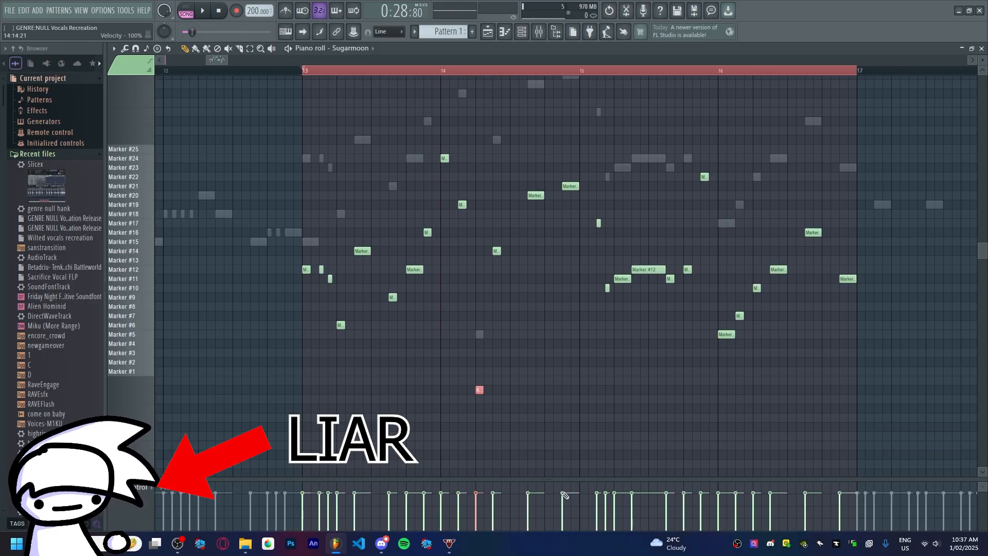
pyautogui.hotkey('shift', 'Up')
pyautogui.hotkey('shift', 'Up')
pyautogui.hotkey('shift', 'Up')
pyautogui.hotkey('shift', 'Up')
pyautogui.hotkey('shift', 'Up')
pyautogui.hotkey('shift', 'Up')
pyautogui.scroll(-4, 582, 433)
pyautogui.scroll(4, 513, 329)
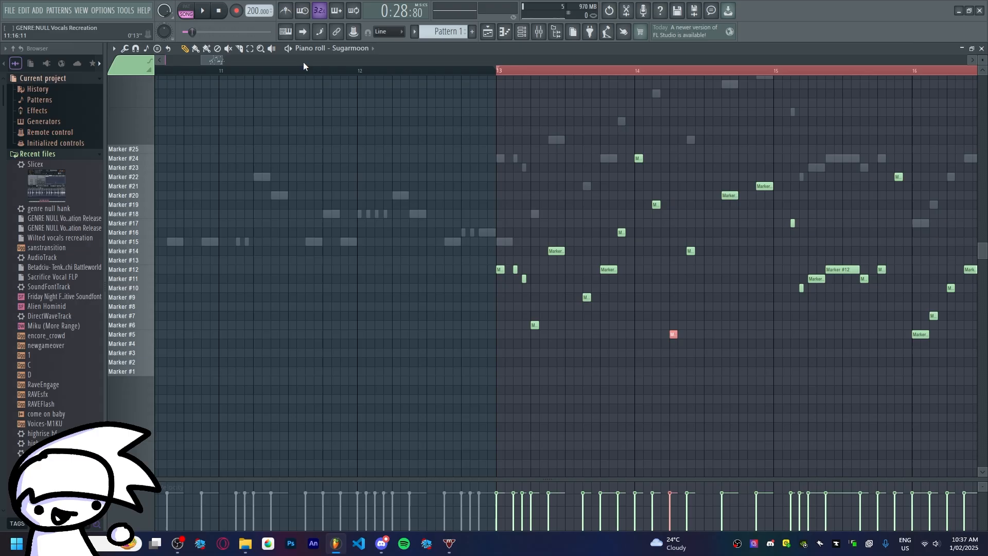
# - Return to the Alucard channel, mute its selected notes from bar 13 to bar 17, and start playback
pyautogui.click(357, 49)
pyautogui.click(363, 86)
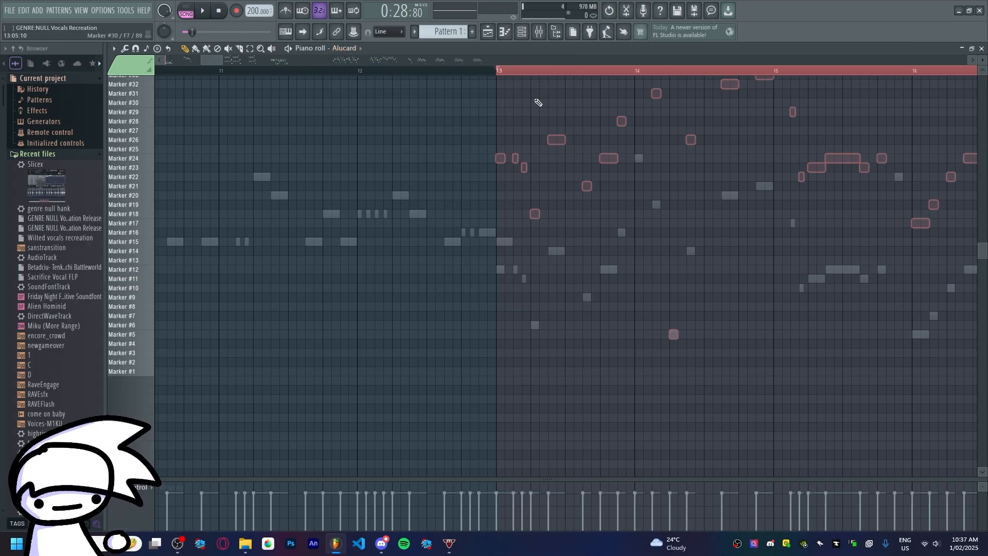
pyautogui.press('space')
# - Show the Sugarmoon notes in the piano roll, listen to the phrase from bar 13, and stop playback
pyautogui.click(346, 50)
pyautogui.click(361, 107)
pyautogui.scroll(-3, 592, 193)
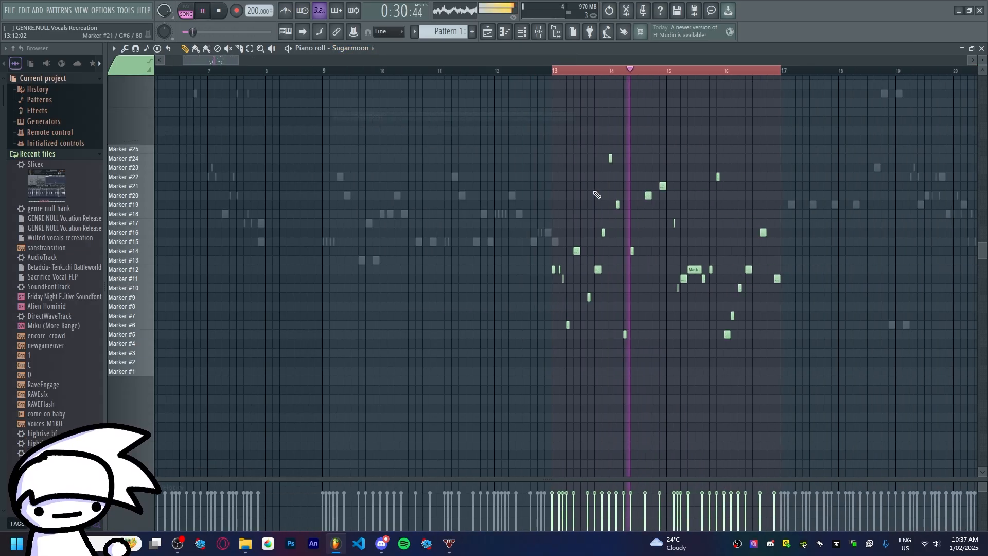
pyautogui.scroll(5, 669, 247)
pyautogui.scroll(-3, 787, 287)
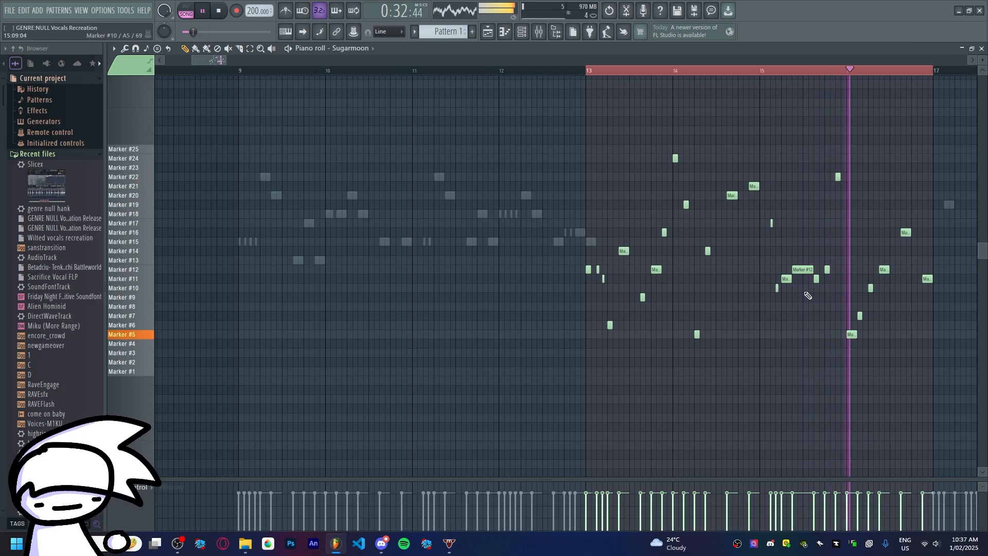
pyautogui.press('space')
pyautogui.scroll(3, 558, 51)
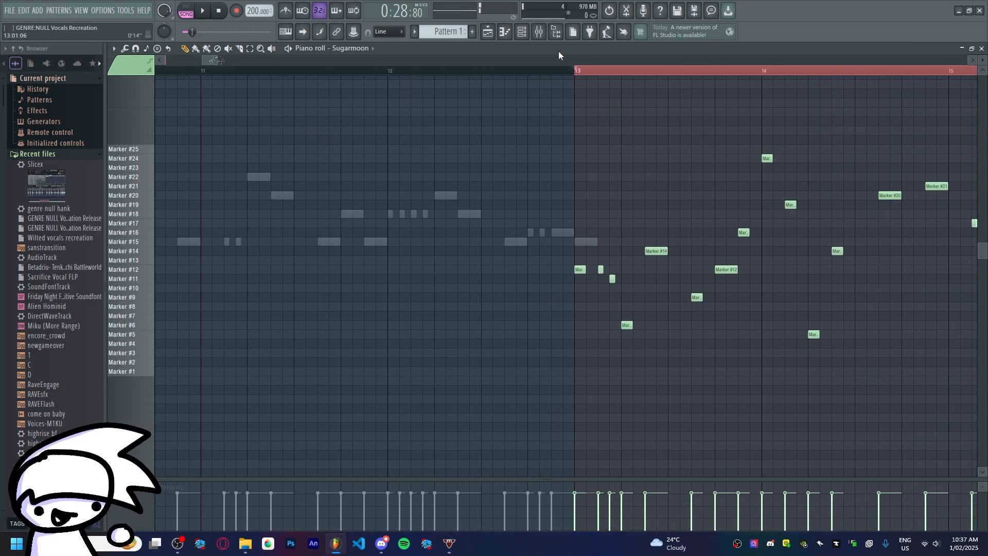
# - Replay the phrase, close the piano roll, stop playback, and route the Sugarmoon channel to mixer track 8
pyautogui.press('space')
pyautogui.click(981, 49)
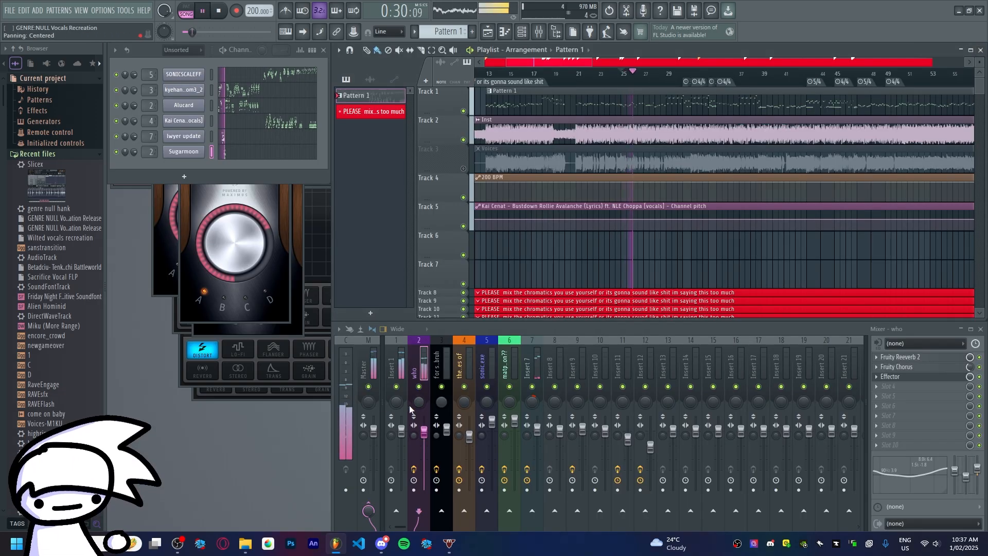
pyautogui.press('space')
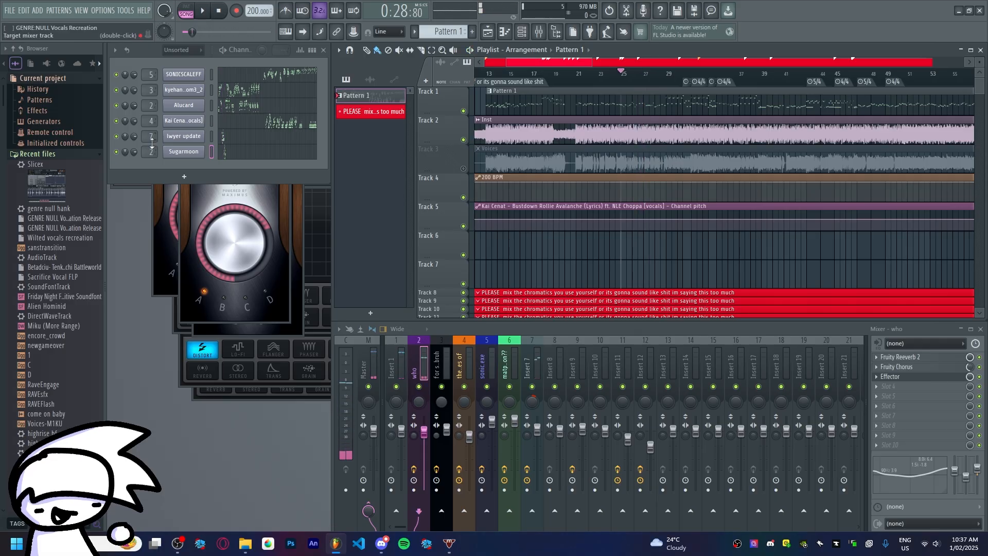
pyautogui.scroll(6, 149, 149)
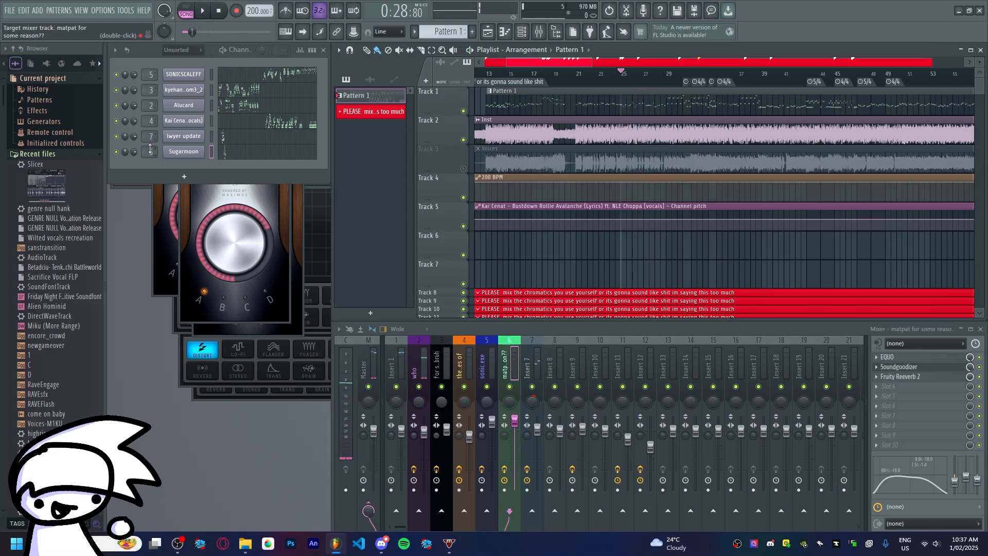
# - Check the neighbouring mixer tracks and load the genre null hank preset onto mixer track 8
pyautogui.click(413, 363)
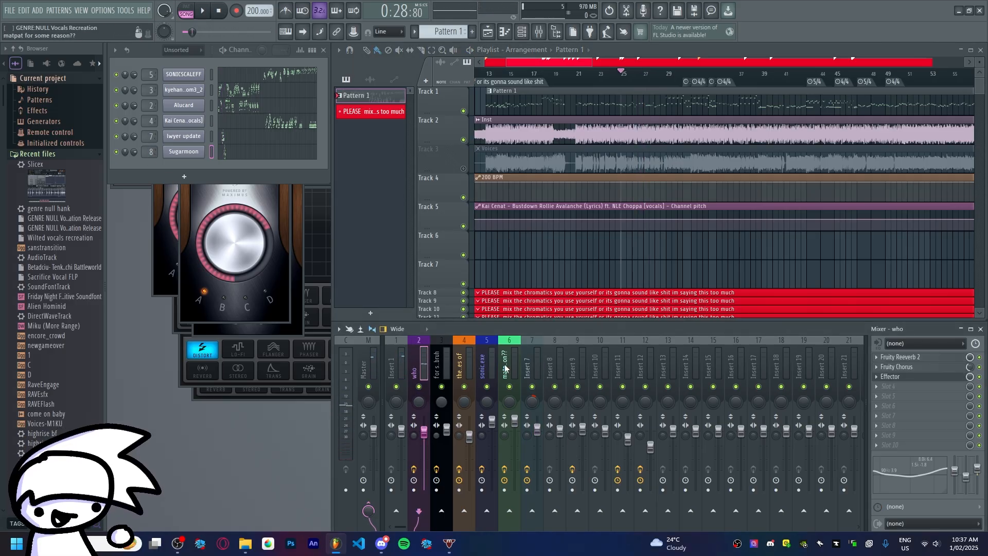
pyautogui.click(531, 361)
pyautogui.click(551, 363)
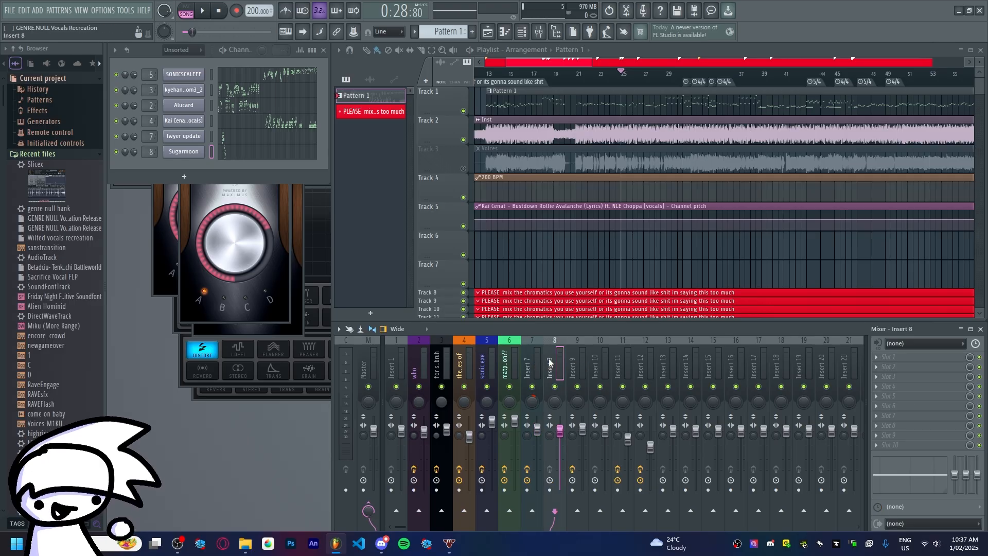
pyautogui.moveTo(36, 216); pyautogui.dragTo(550, 365)
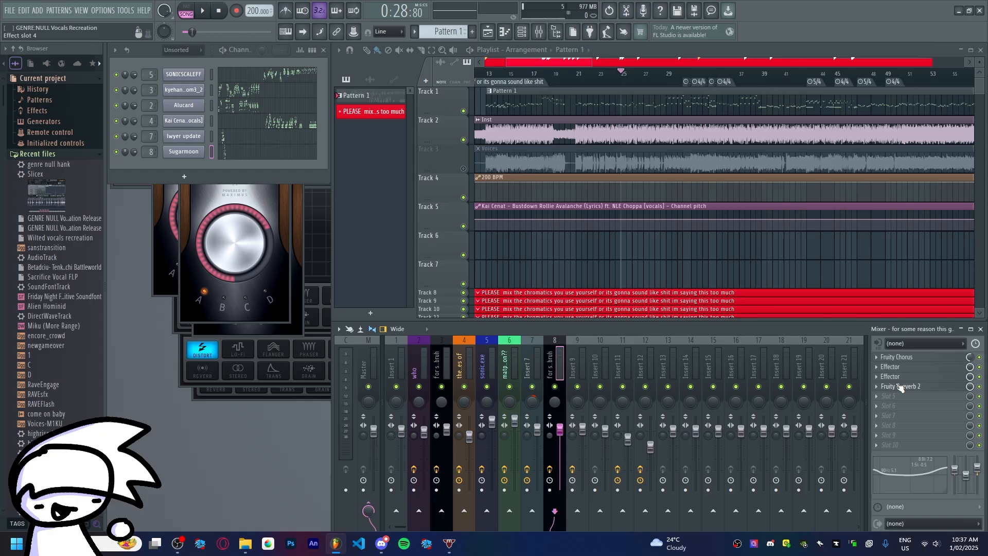
# - Remove one Effector from mixer track 8 and move Fruity Chorus to slot 3, leaving slots 1 and 2 empty
pyautogui.click(895, 387)
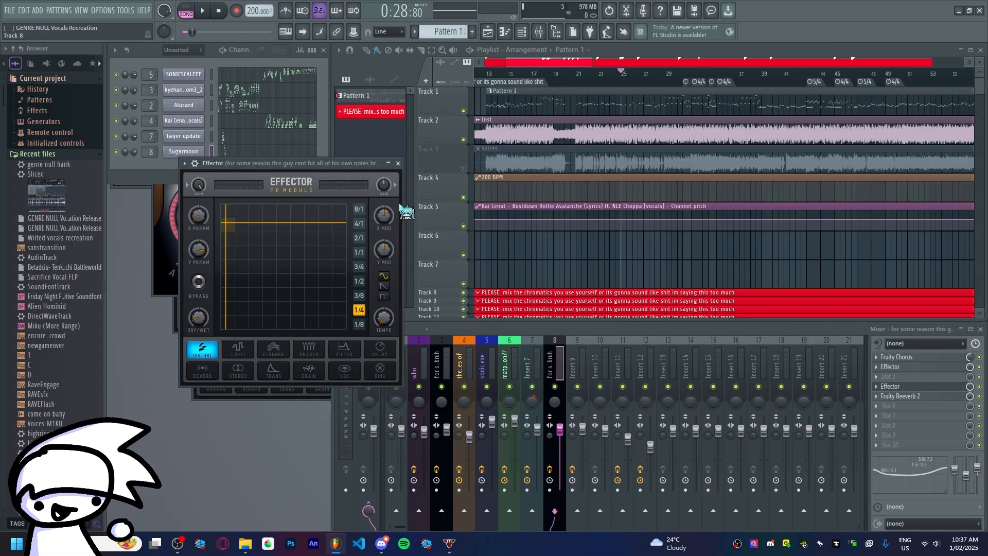
pyautogui.click(397, 164)
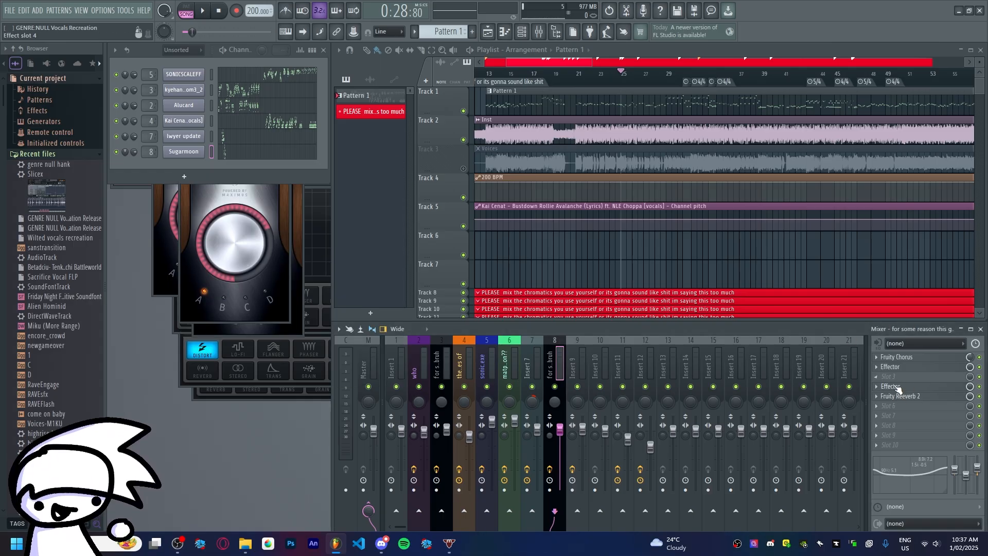
pyautogui.click(876, 387)
pyautogui.click(883, 287)
pyautogui.click(540, 306)
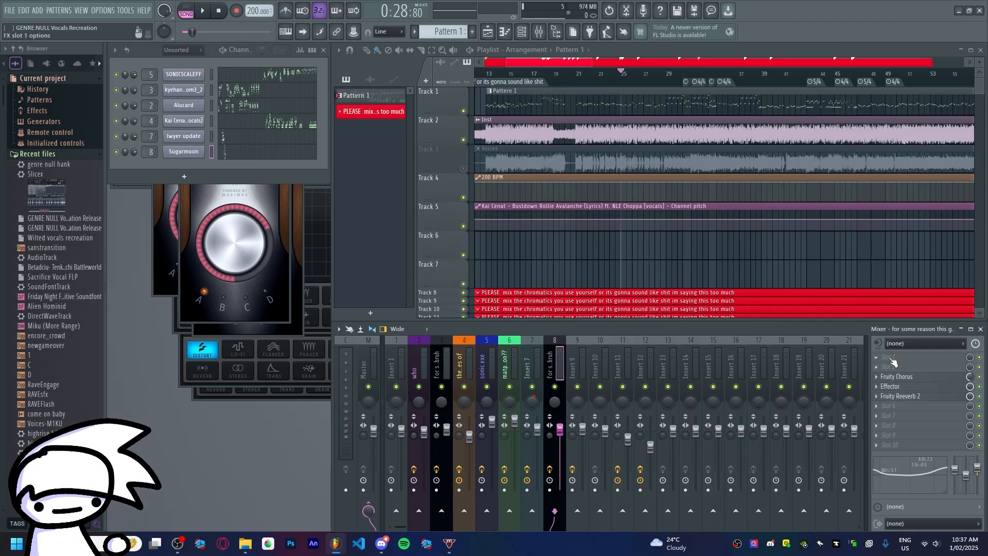
# - Add the OTT compressor to effect slot 1 of mixer track 8 and close its window
pyautogui.click(893, 359)
pyautogui.click(715, 516)
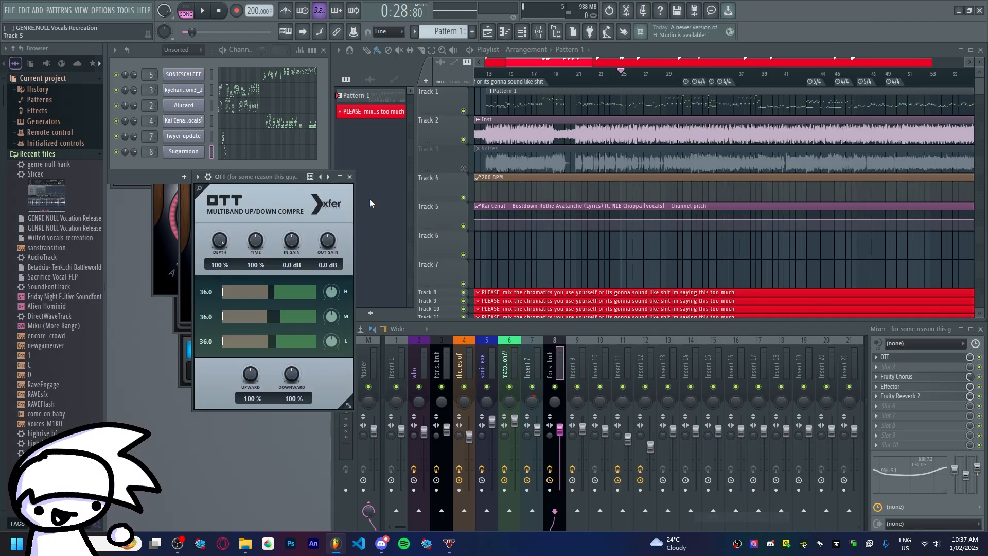
pyautogui.click(349, 177)
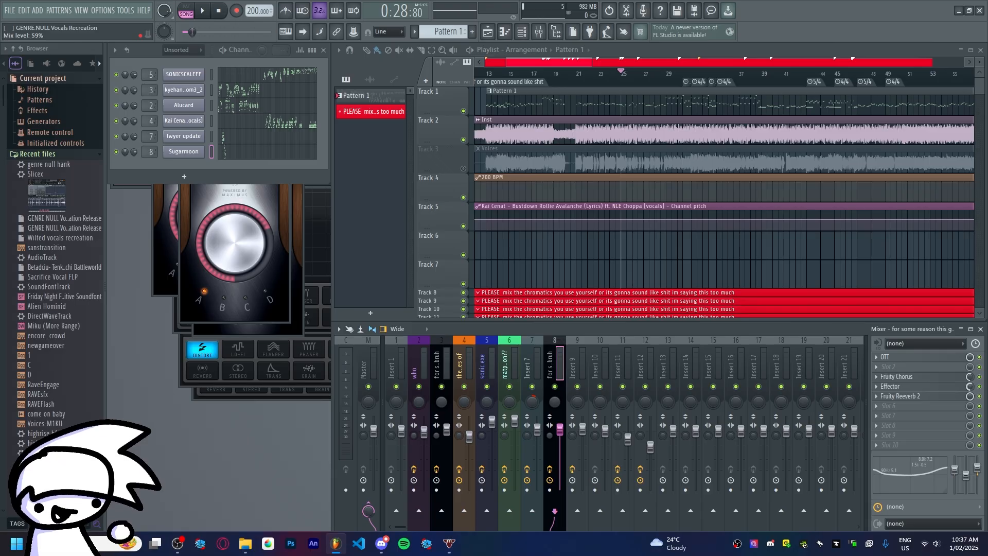
# - Add Soundgoodizer to effect slot 6 of mixer track 8, start playback, and reopen the Soundgoodizer window
pyautogui.click(906, 405)
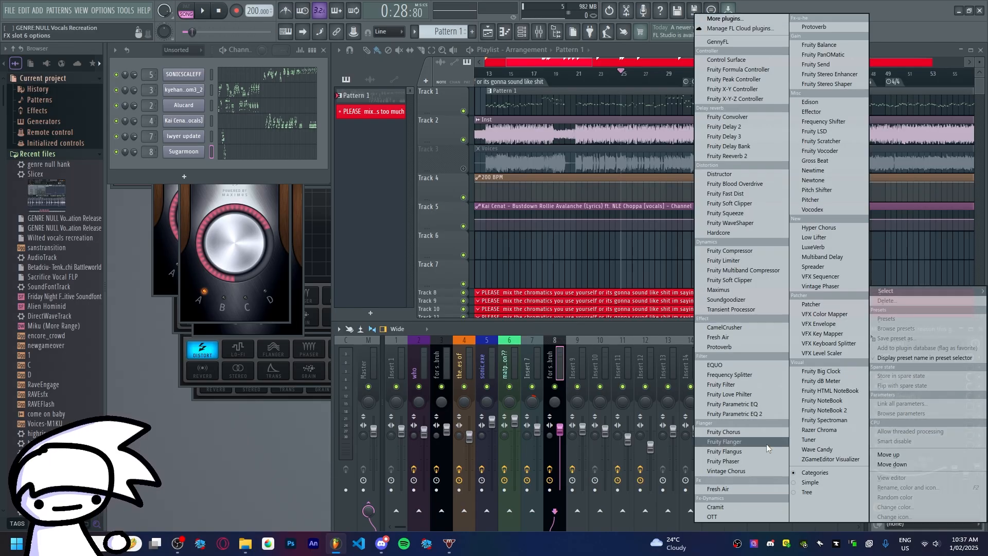
pyautogui.click(741, 302)
pyautogui.click(309, 190)
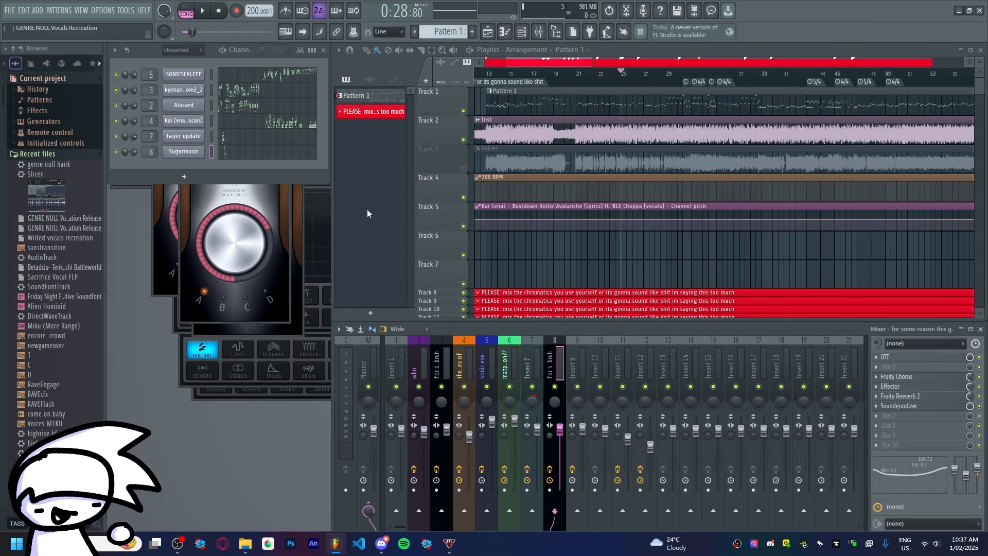
pyautogui.press('space')
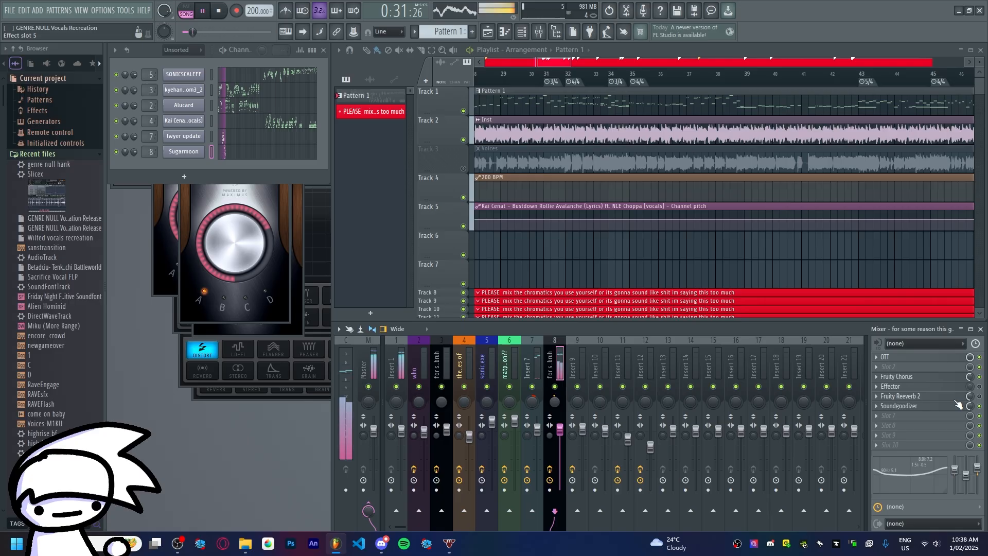
pyautogui.click(905, 406)
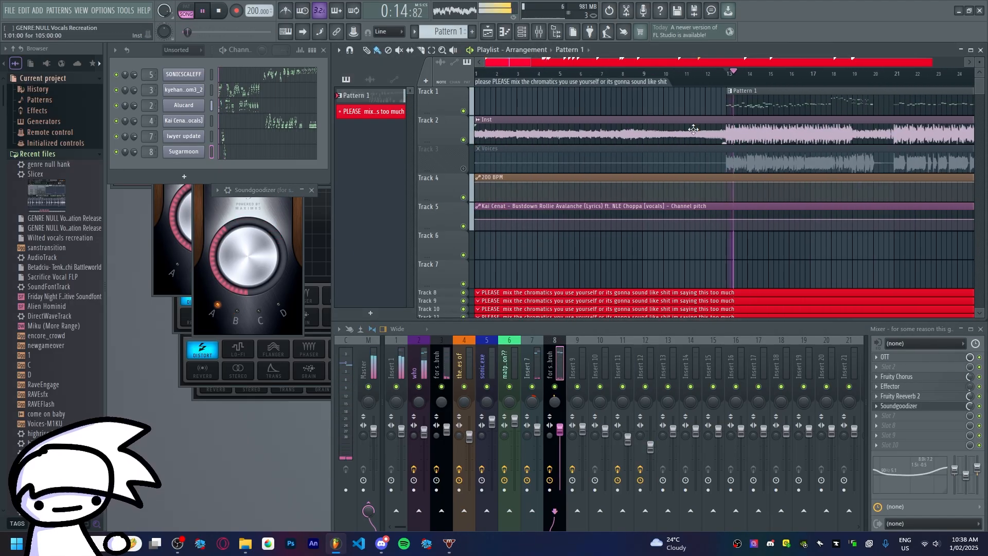
# - Stop playback and save the state of the "who" mixer track as genre null a in the 0for making shity folder
pyautogui.click(415, 358)
pyautogui.press('space')
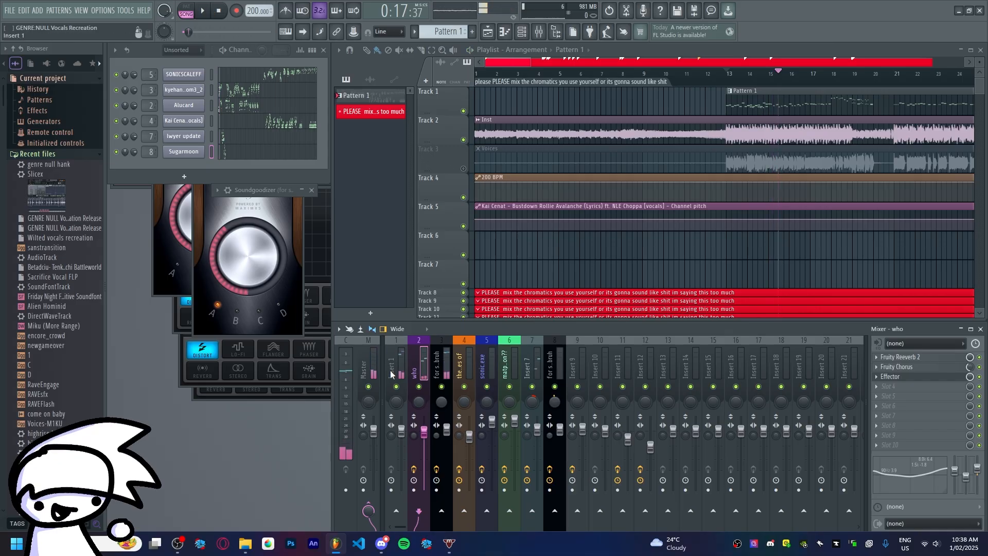
pyautogui.rightClick(415, 363)
pyautogui.moveTo(480, 286)
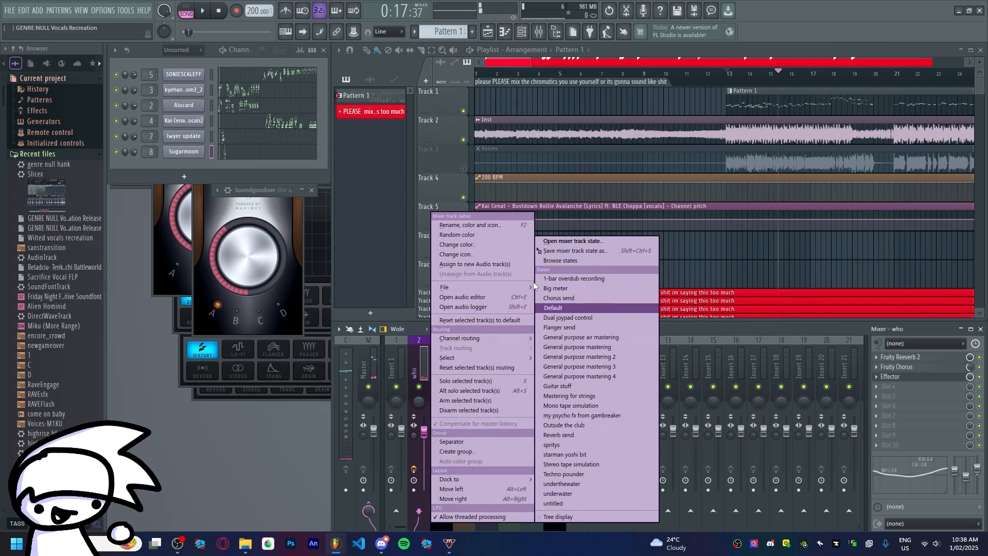
pyautogui.click(573, 252)
pyautogui.write('genre')
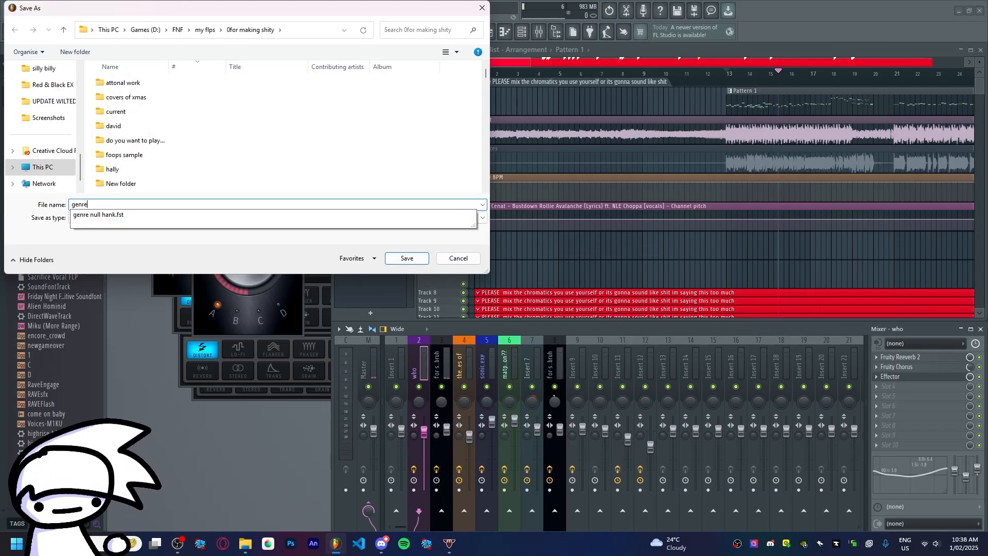
pyautogui.write(' null a')
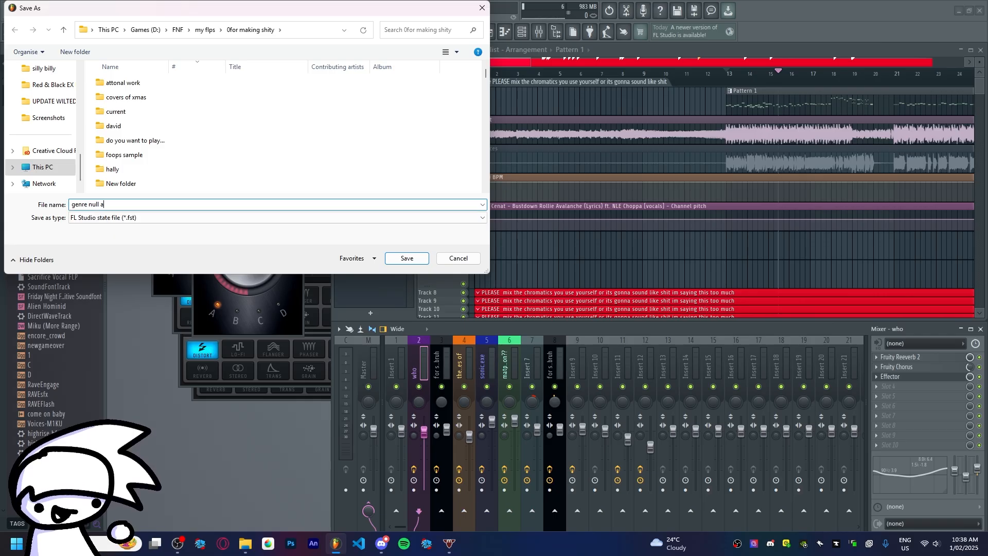
pyautogui.press('Return')
# - Switch to File Explorer, show the 0for making shity folder within my flps, and minimize the window
pyautogui.scroll(-2, 67, 309)
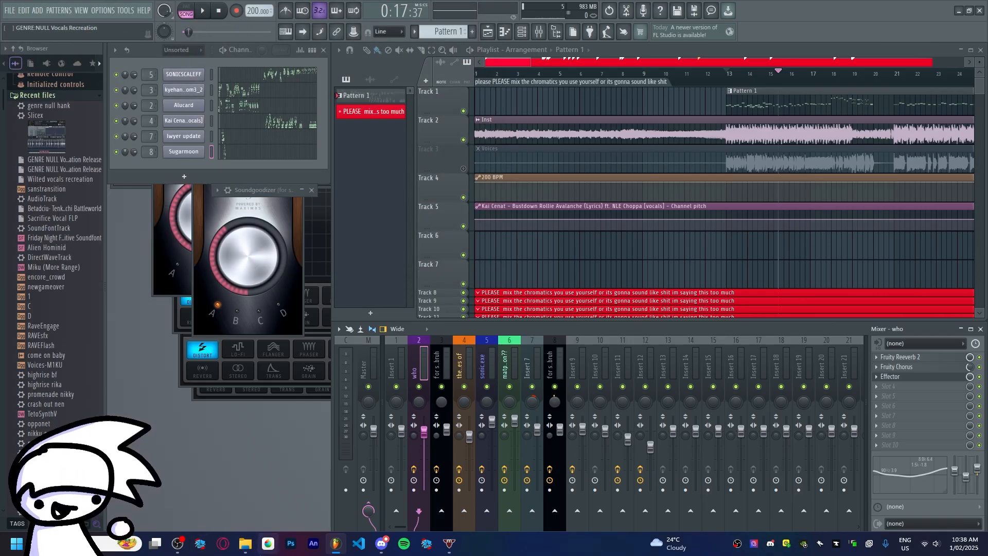
pyautogui.click(245, 543)
pyautogui.click(392, 482)
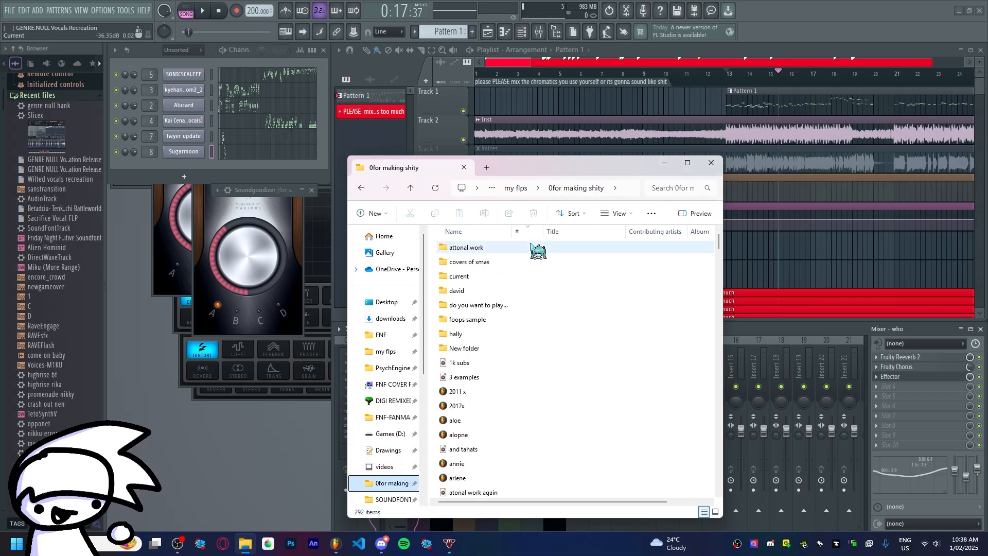
pyautogui.scroll(-12, 38, 342)
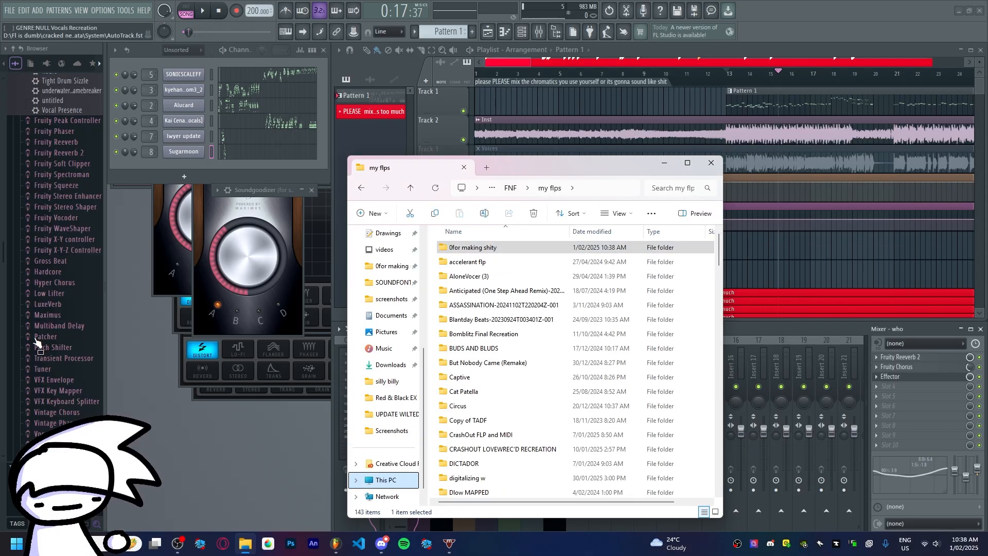
pyautogui.click(657, 166)
# - Find the genre null a preset in the folder listing and load it onto mixer track 9
pyautogui.scroll(-15, 50, 355)
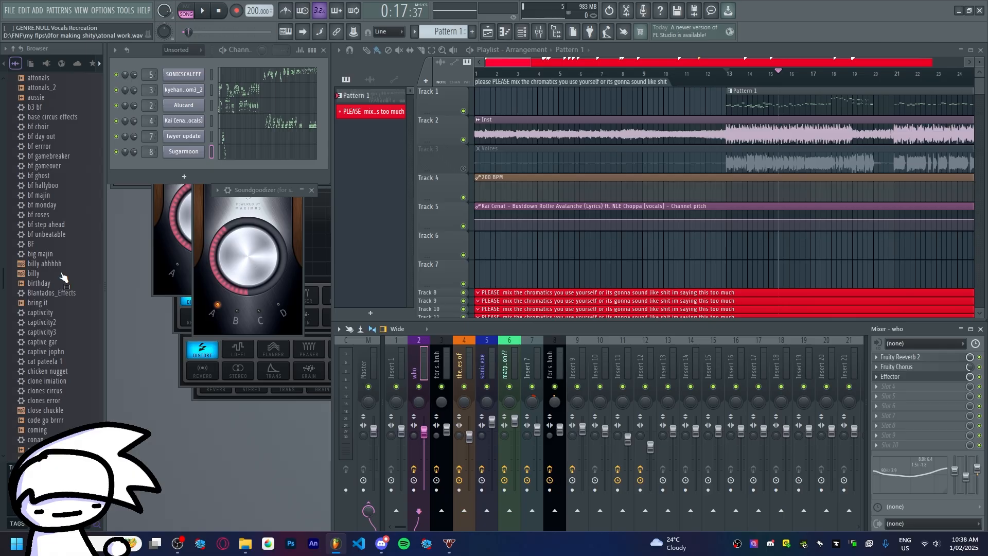
pyautogui.scroll(-1, 29, 305)
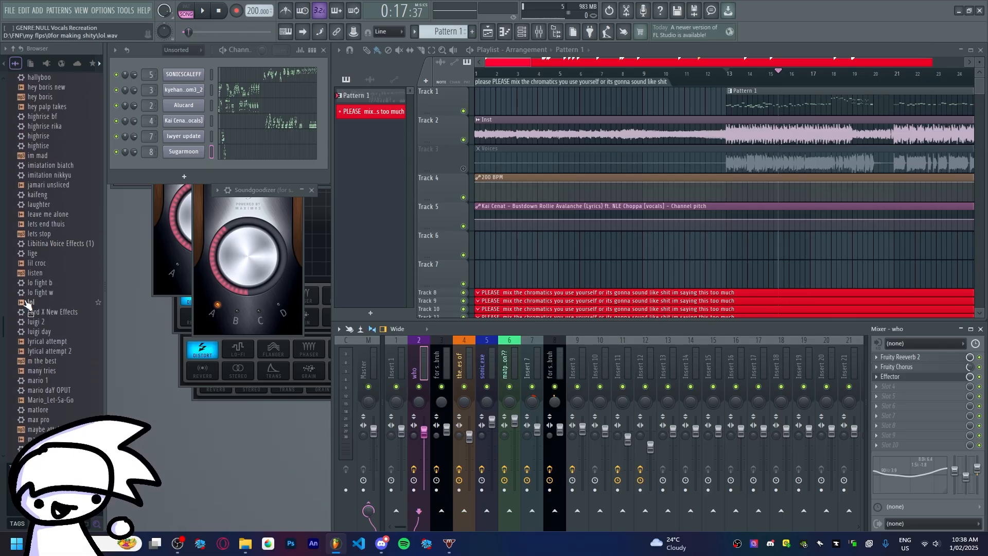
pyautogui.scroll(6, 46, 324)
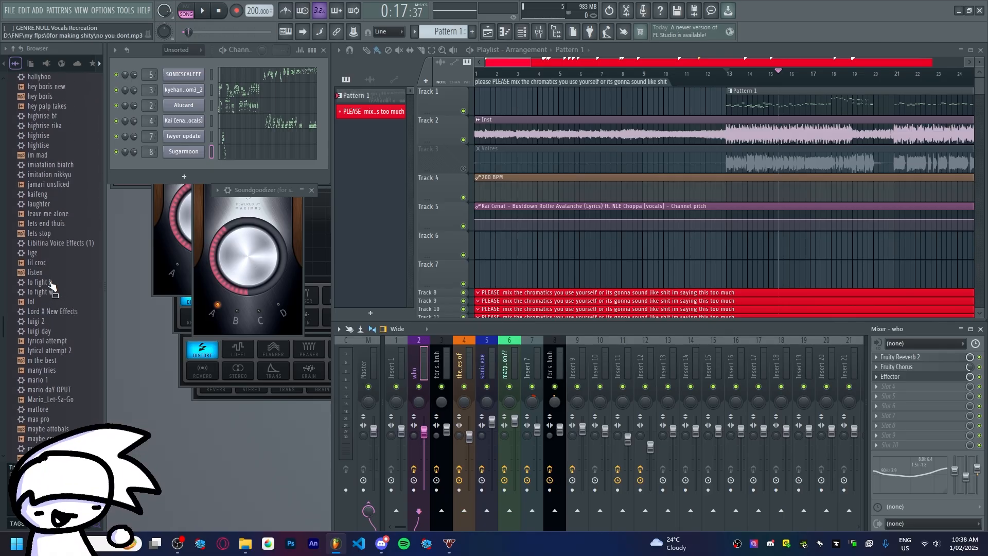
pyautogui.moveTo(30, 150); pyautogui.dragTo(571, 351)
# - Play the arrangement around bar 25 to hear the Sugarmoon section with its mixer effects
pyautogui.press('space')
pyautogui.scroll(-2, 780, 80)
pyautogui.click(786, 75)
pyautogui.scroll(2, 788, 77)
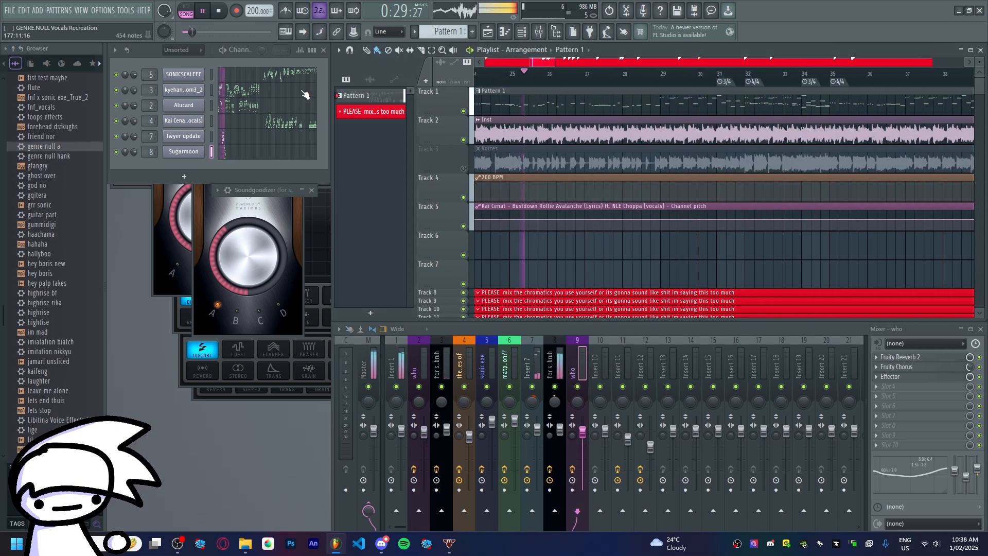
# - Stop playback and add OTT to the first effect slot of the purple "who" mixer track 9, ahead of Fruity Reeverb 2
pyautogui.scroll(1, 153, 151)
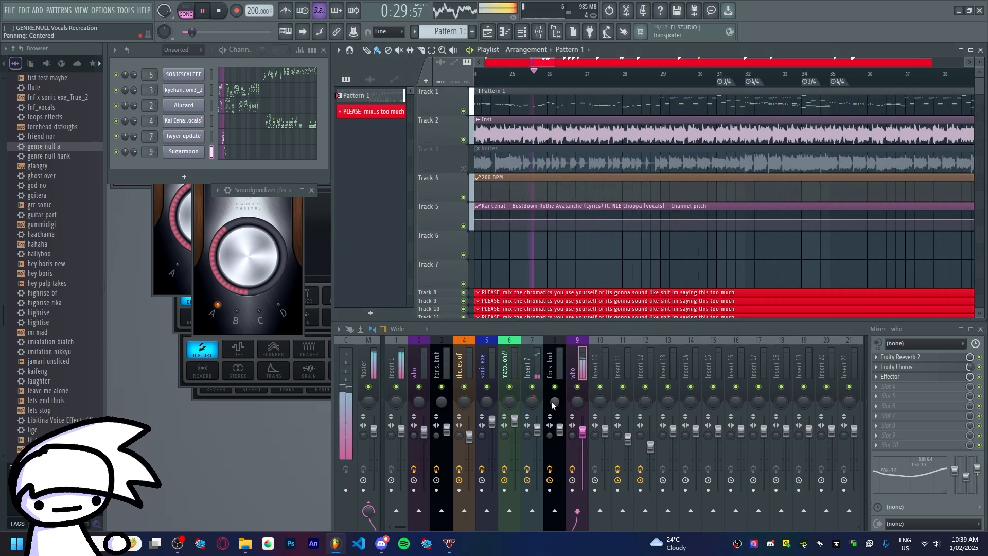
pyautogui.press('space')
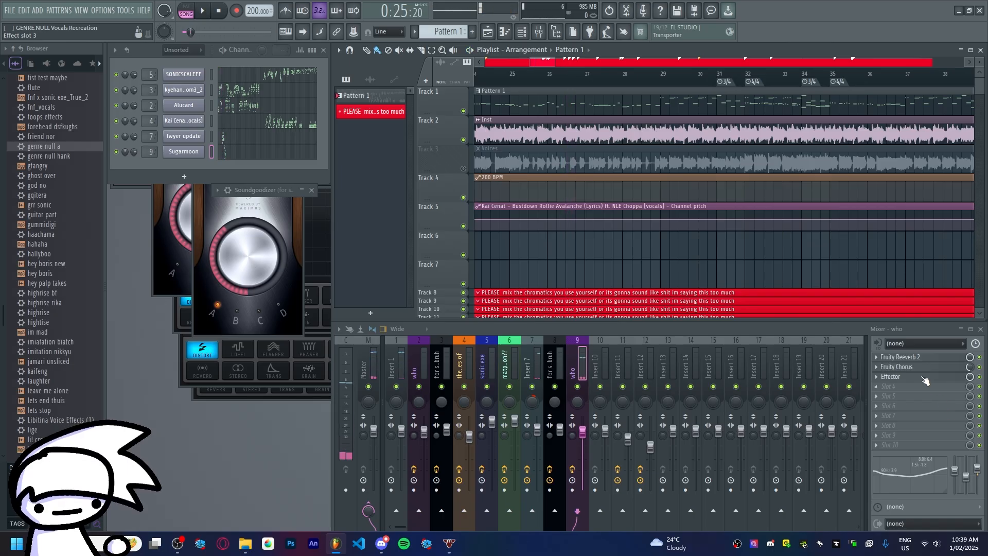
pyautogui.click(906, 357)
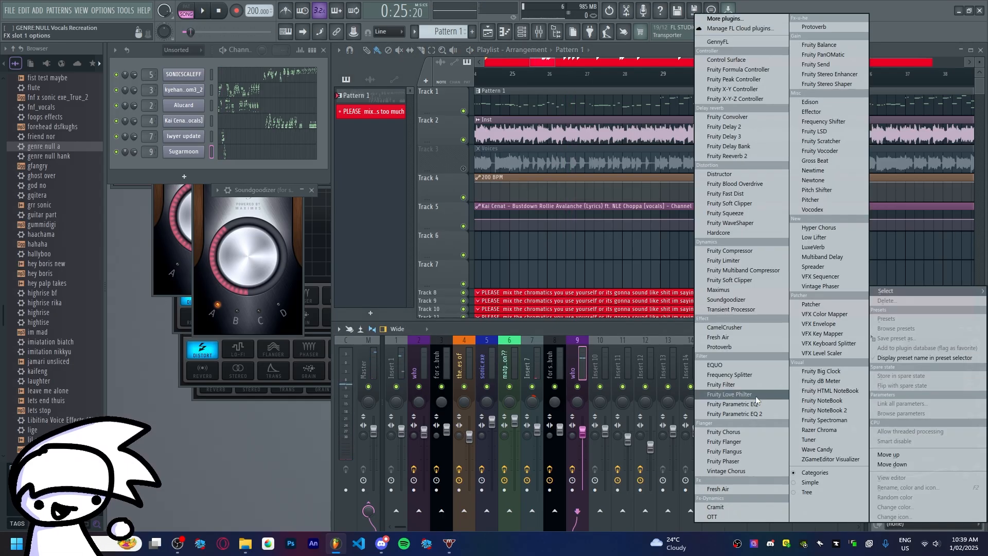
pyautogui.click(741, 509)
pyautogui.click(363, 192)
# - Play the arrangement through bar 25 to hear the Sugarmoon section with OTT, and pause it
pyautogui.press('space')
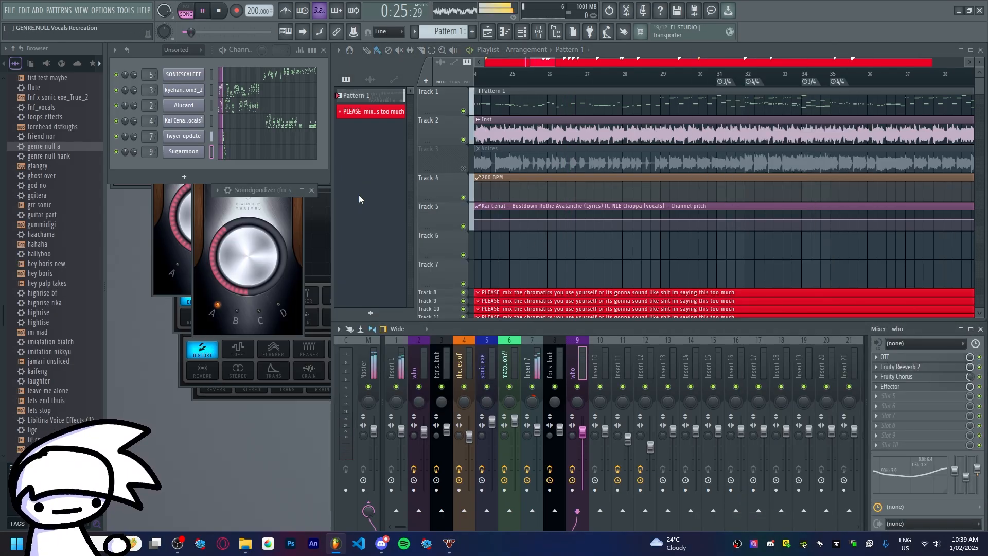
pyautogui.moveTo(535, 63); pyautogui.dragTo(525, 63)
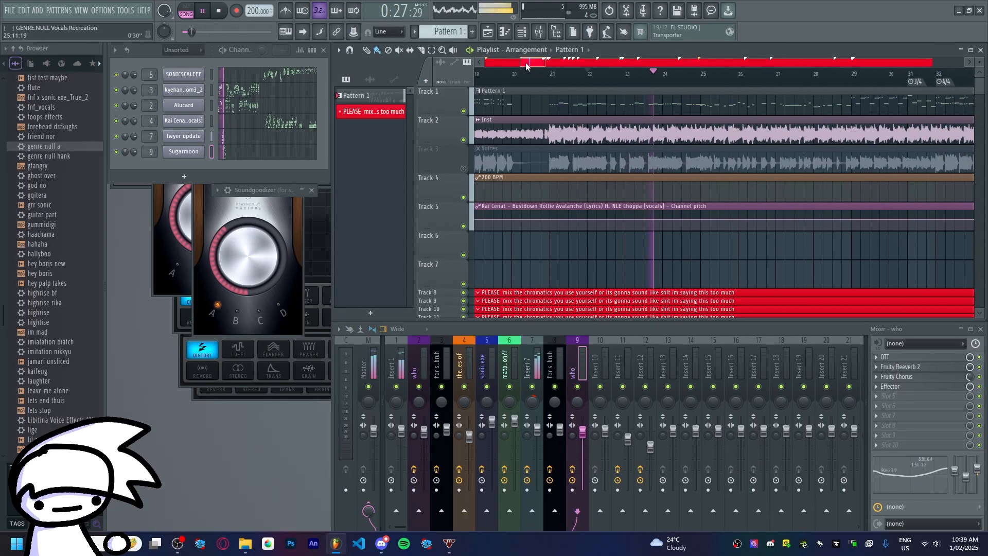
pyautogui.scroll(1, 695, 87)
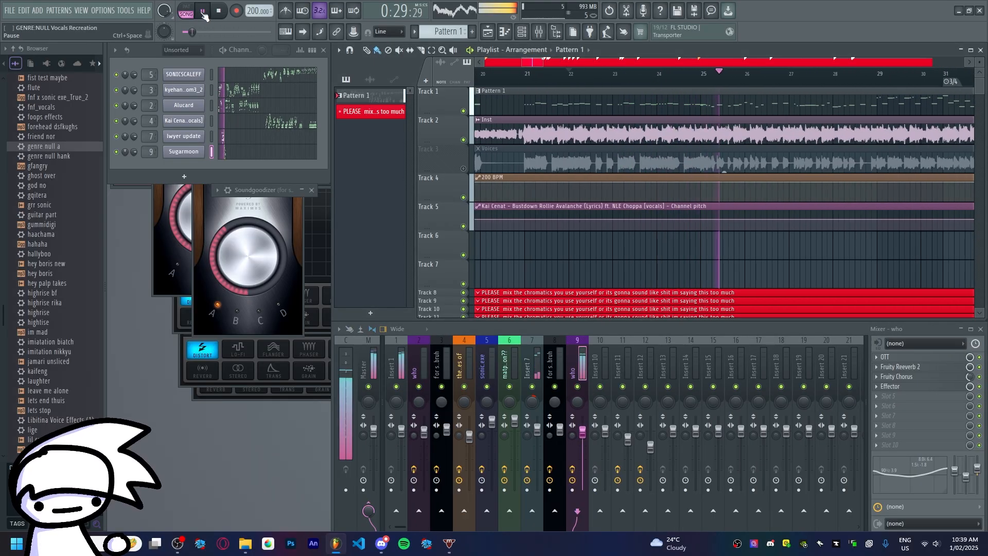
pyautogui.click(203, 12)
# - Add Soundgoodizer to slot 5 of mixer track 9, after Effector, and close its window
pyautogui.click(911, 405)
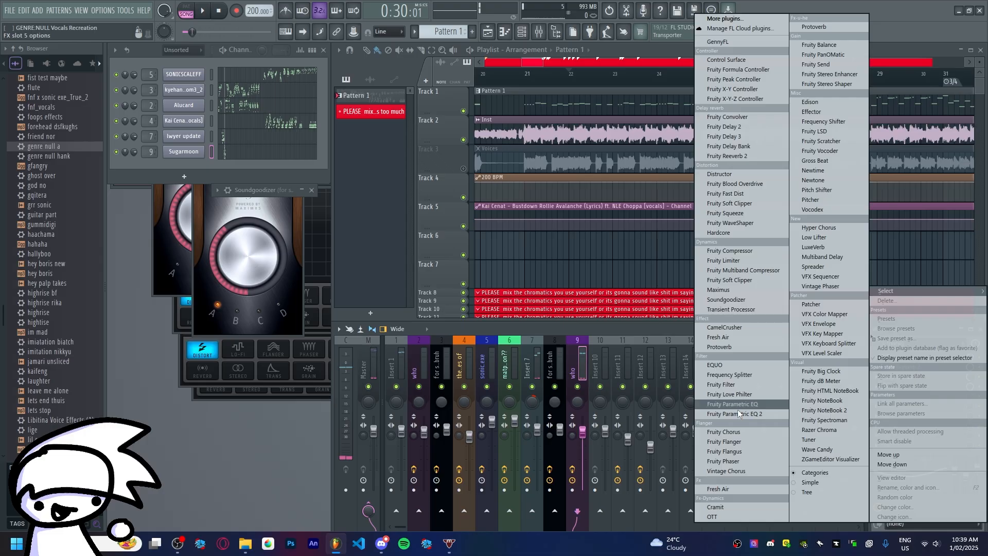
pyautogui.click(726, 299)
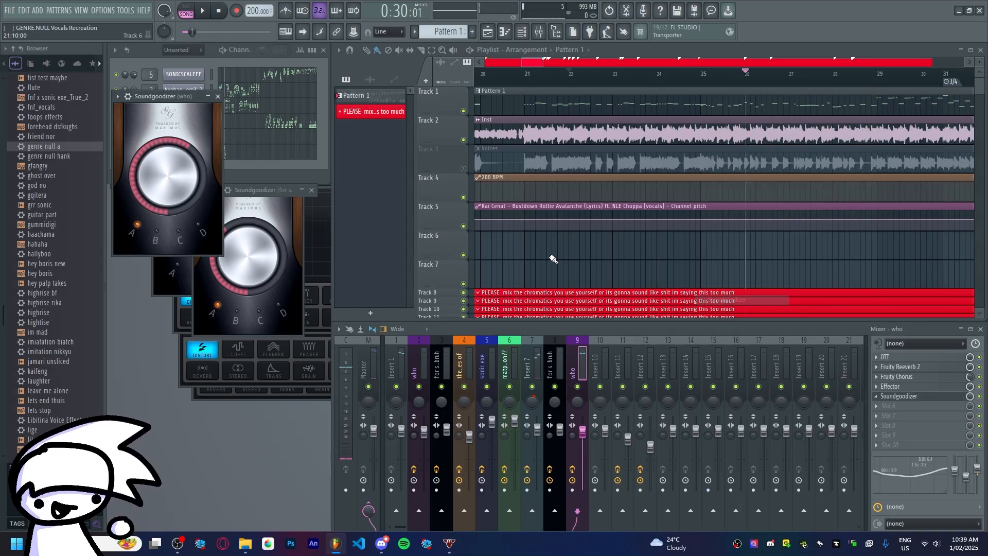
pyautogui.click(218, 96)
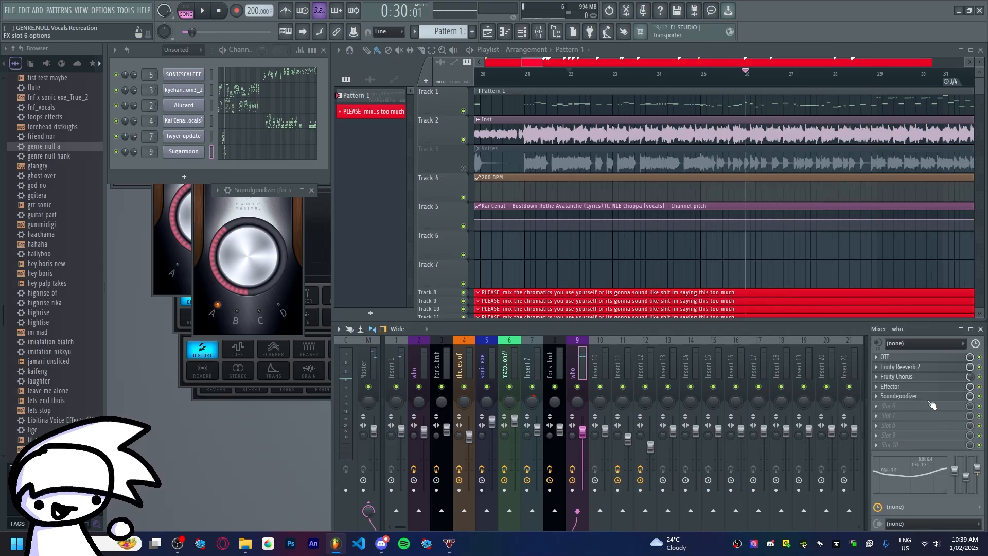
# - Lower the Soundgoodizer amount on mixer track 9 while the arrangement plays, and close the plugin
pyautogui.click(967, 396)
pyautogui.press('space')
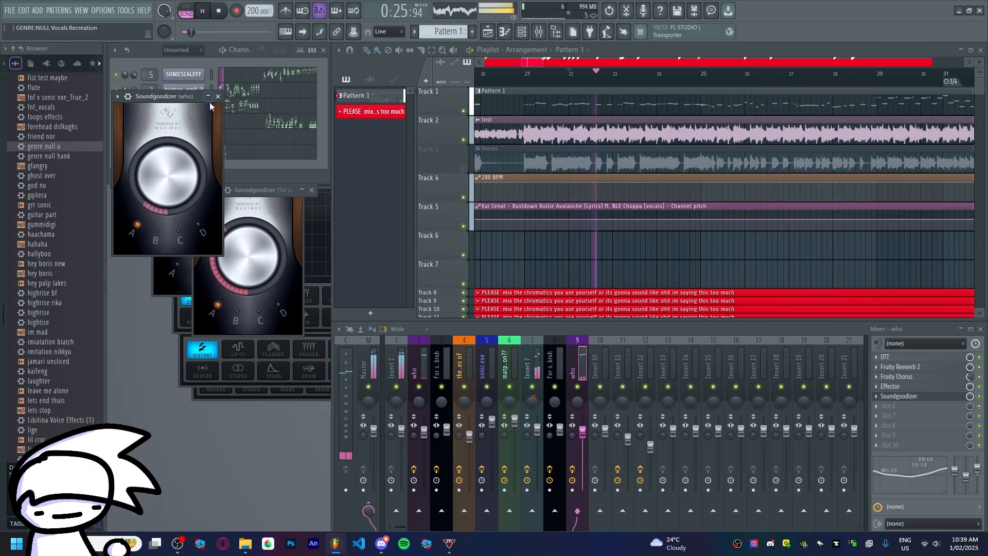
pyautogui.press('Escape')
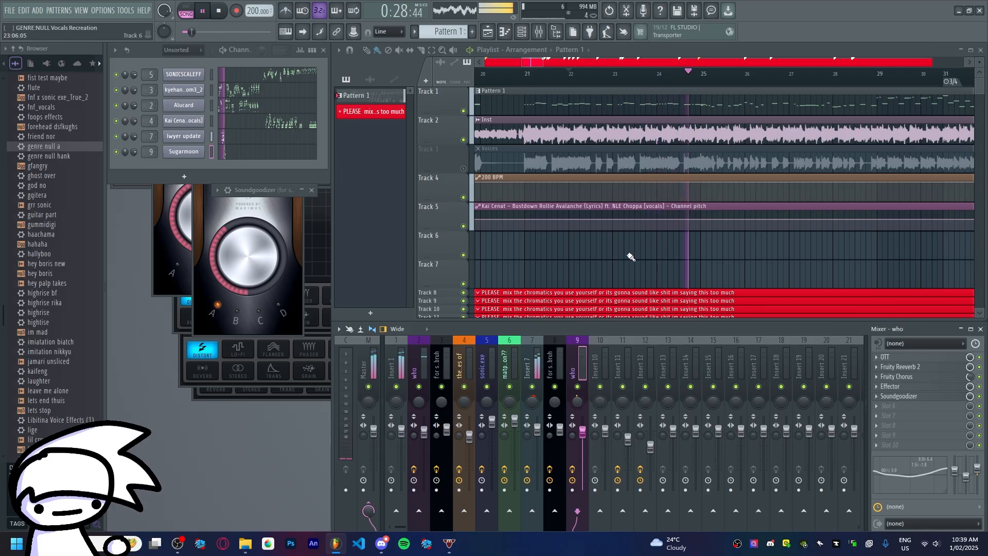
# - Stop playback, open Pattern 1 in the piano roll, and switch it to the Sugarmoon channel
pyautogui.scroll(-5, 543, 65)
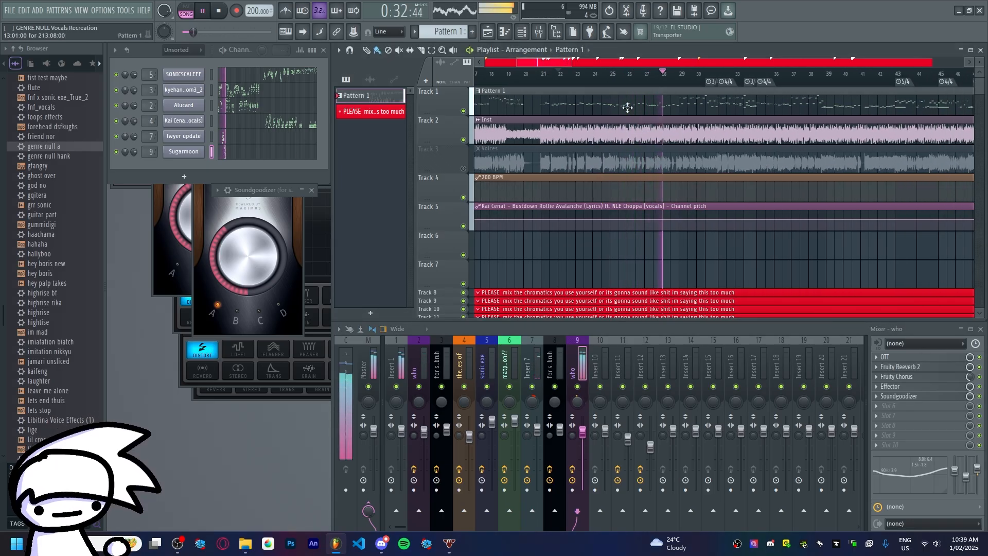
pyautogui.doubleClick(669, 91)
pyautogui.press('space')
pyautogui.click(383, 48)
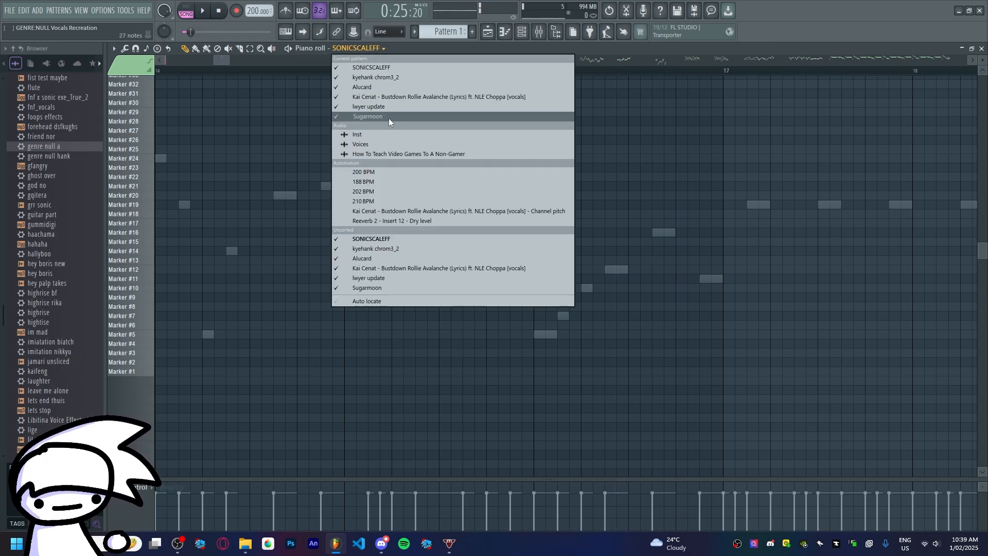
pyautogui.click(388, 118)
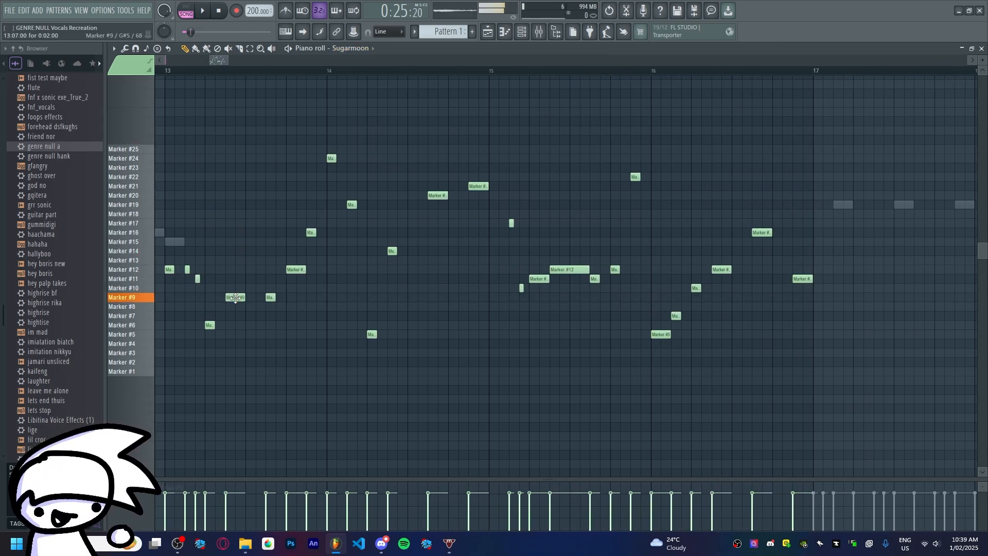
# - Move the fifth Sugarmoon note in bar 13 to Marker #13 and play from just before the bar
pyautogui.scroll(-5, 235, 259)
pyautogui.scroll(4, 239, 258)
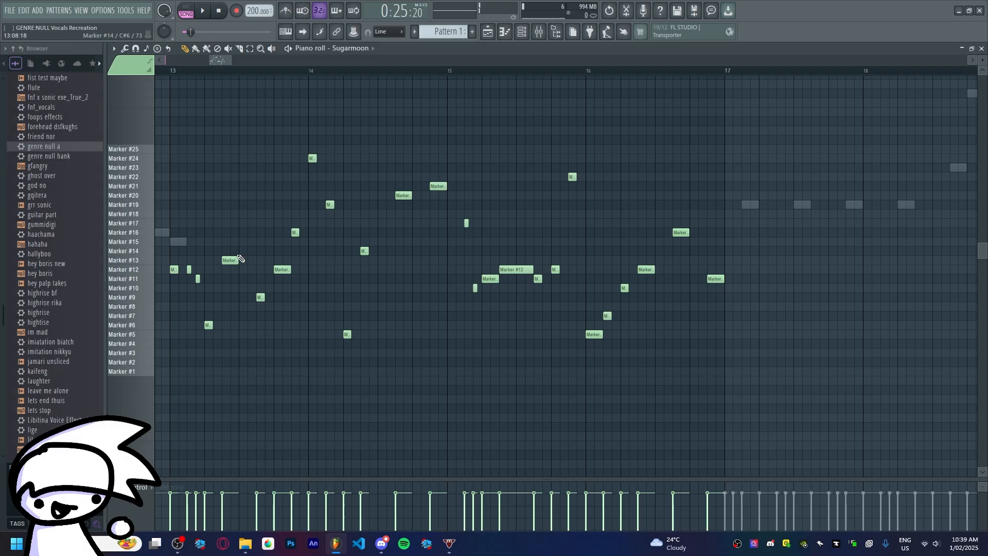
pyautogui.scroll(-3, 240, 258)
pyautogui.scroll(3, 208, 90)
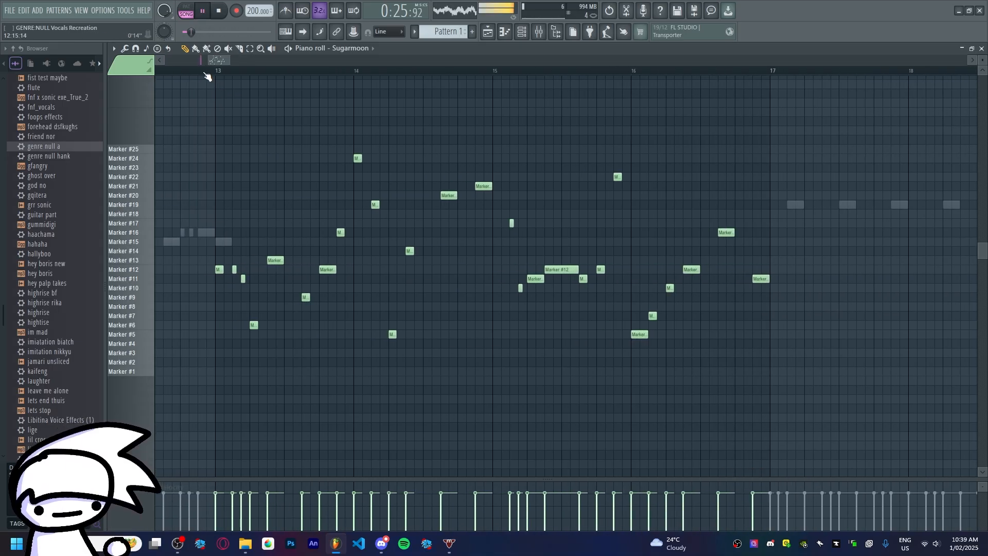
pyautogui.click(205, 72)
pyautogui.press('space')
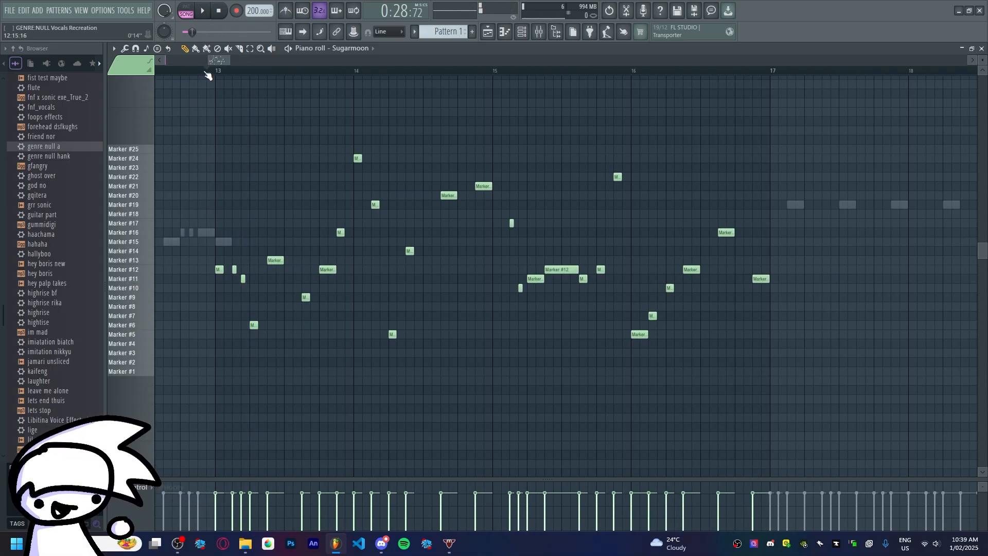
pyautogui.scroll(4, 280, 245)
pyautogui.press('space')
pyautogui.moveTo(214, 60); pyautogui.dragTo(196, 61)
pyautogui.press('space')
# - Move the first, fourth and fifth notes of bar 13 to Marker #8, Marker #3 and Marker #4, checking them with playback
pyautogui.scroll(2, 463, 247)
pyautogui.moveTo(560, 270); pyautogui.dragTo(562, 307)
pyautogui.click(737, 325)
pyautogui.moveTo(737, 326); pyautogui.dragTo(738, 353)
pyautogui.moveTo(840, 260); pyautogui.dragTo(842, 231)
pyautogui.press('space')
pyautogui.scroll(-3, 844, 233)
pyautogui.press('space')
pyautogui.scroll(2, 875, 234)
pyautogui.moveTo(750, 232)
pyautogui.mouseDown()
pyautogui.moveTo(750, 197)
pyautogui.moveTo(760, 347)
pyautogui.mouseUp()
pyautogui.press('space')
pyautogui.scroll(-5, 790, 340)
pyautogui.press('space')
pyautogui.scroll(2, 920, 322)
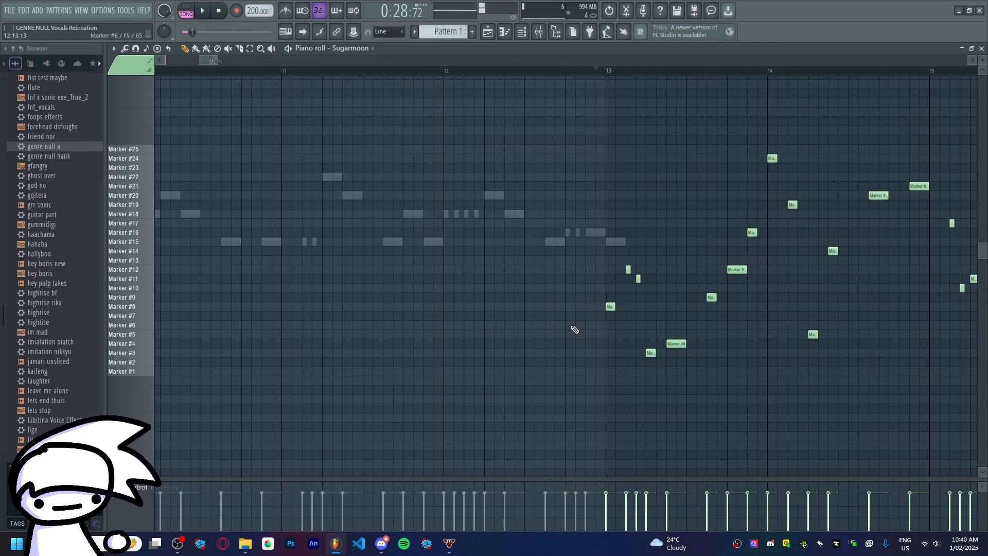
# - Move the last bar 13 note to Marker #7 and the first four bar 14 notes to Markers #1, #2, #6 and #15
pyautogui.scroll(6, 727, 257)
pyautogui.scroll(-2, 772, 278)
pyautogui.moveTo(805, 290); pyautogui.dragTo(805, 347)
pyautogui.moveTo(921, 281); pyautogui.dragTo(923, 337)
pyautogui.press('space')
pyautogui.hscroll(4, 618, 319)
pyautogui.press('space')
pyautogui.moveTo(431, 307); pyautogui.dragTo(431, 380)
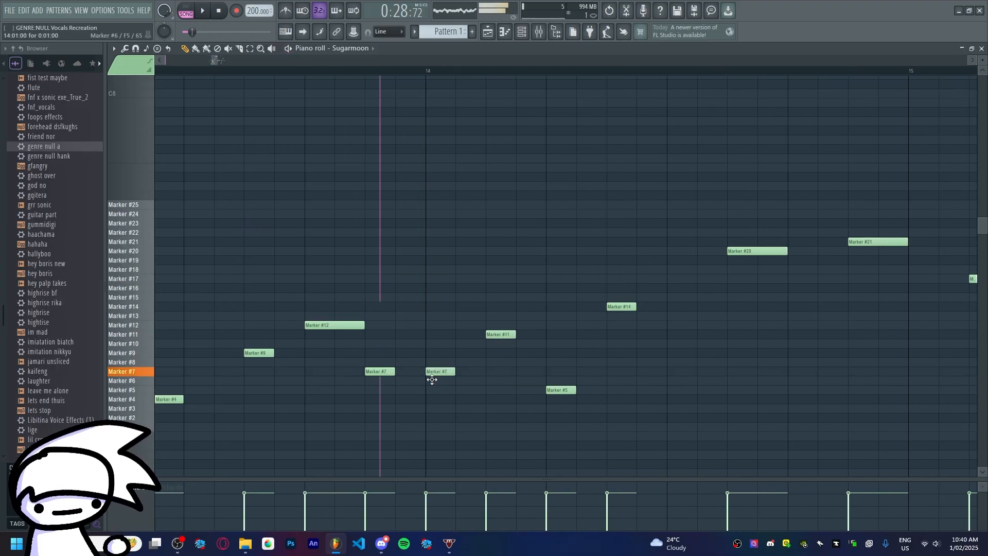
pyautogui.moveTo(617, 294); pyautogui.dragTo(617, 302)
pyautogui.press('space')
pyautogui.scroll(-2, 608, 296)
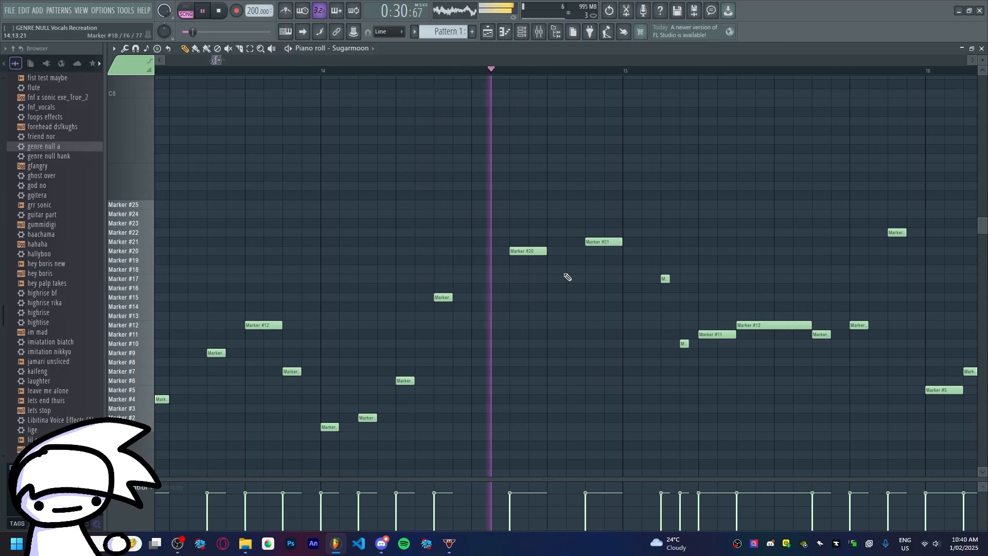
# - Move the last two notes of bar 14 to Marker #13 and Marker #14 and play them back
pyautogui.press('space')
pyautogui.moveTo(526, 252); pyautogui.dragTo(525, 303)
pyautogui.moveTo(598, 317); pyautogui.dragTo(598, 308)
pyautogui.press('space')
pyautogui.scroll(-2, 664, 304)
pyautogui.press('space')
# - Move the first bar 15 note to Marker #19, the third to Marker #22 and the long fourth note to Marker #16, and listen
pyautogui.scroll(3, 670, 293)
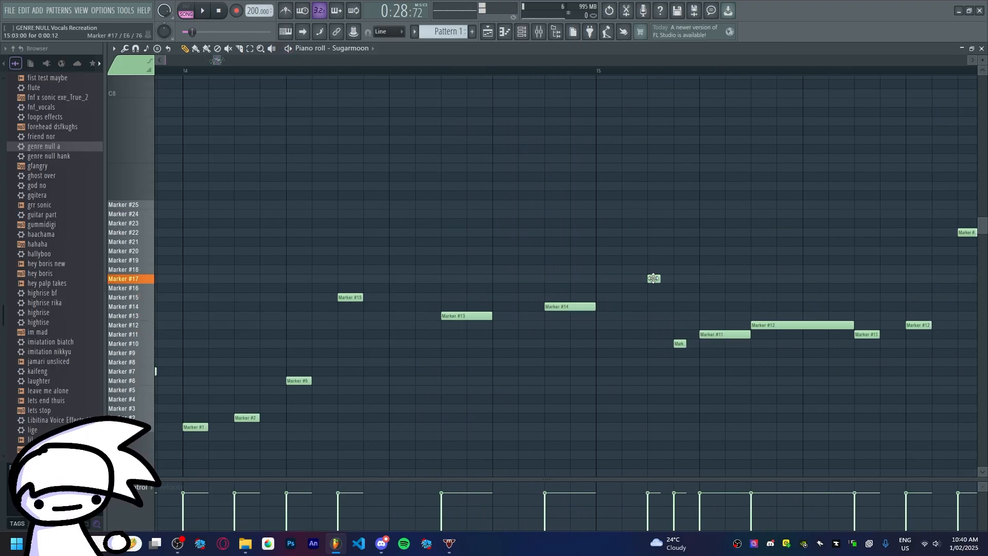
pyautogui.moveTo(653, 280); pyautogui.dragTo(653, 261)
pyautogui.moveTo(720, 336); pyautogui.dragTo(722, 241)
pyautogui.moveTo(802, 326); pyautogui.dragTo(752, 286)
pyautogui.press('space')
pyautogui.scroll(-3, 725, 353)
pyautogui.press('space')
pyautogui.press('space')
pyautogui.scroll(-1, 748, 319)
pyautogui.press('space')
pyautogui.scroll(3, 746, 330)
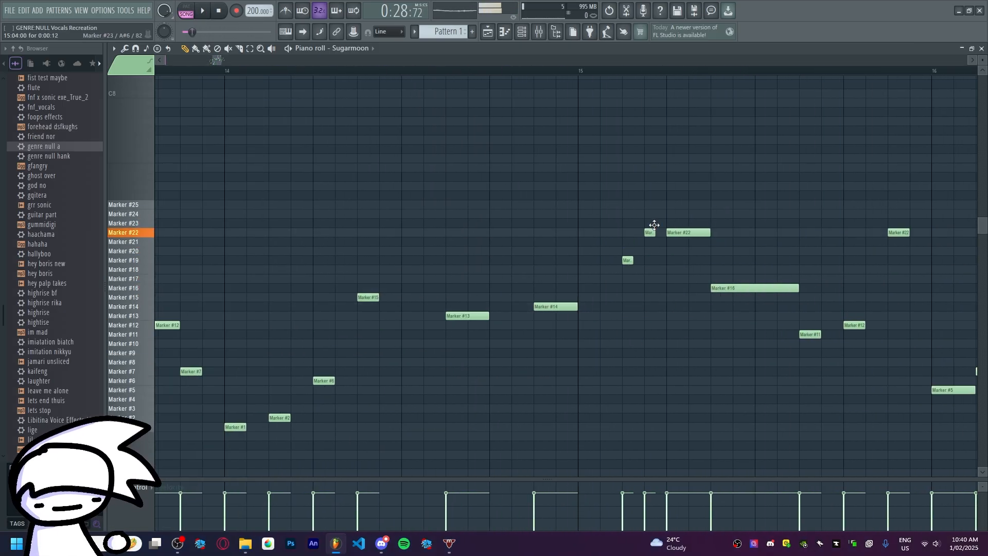
# - Move the second short note of bar 15 to Marker #16 and the long fourth note to Marker #21, and listen
pyautogui.moveTo(654, 224); pyautogui.dragTo(654, 241)
pyautogui.moveTo(755, 288); pyautogui.dragTo(756, 241)
pyautogui.moveTo(650, 241); pyautogui.dragTo(650, 287)
pyautogui.press('space')
pyautogui.scroll(-2, 759, 341)
pyautogui.press('space')
pyautogui.scroll(3, 722, 340)
# - Move the fifth and sixth notes of bar 15 to Marker #15 and Marker #5 and play them back
pyautogui.moveTo(668, 334); pyautogui.dragTo(667, 319)
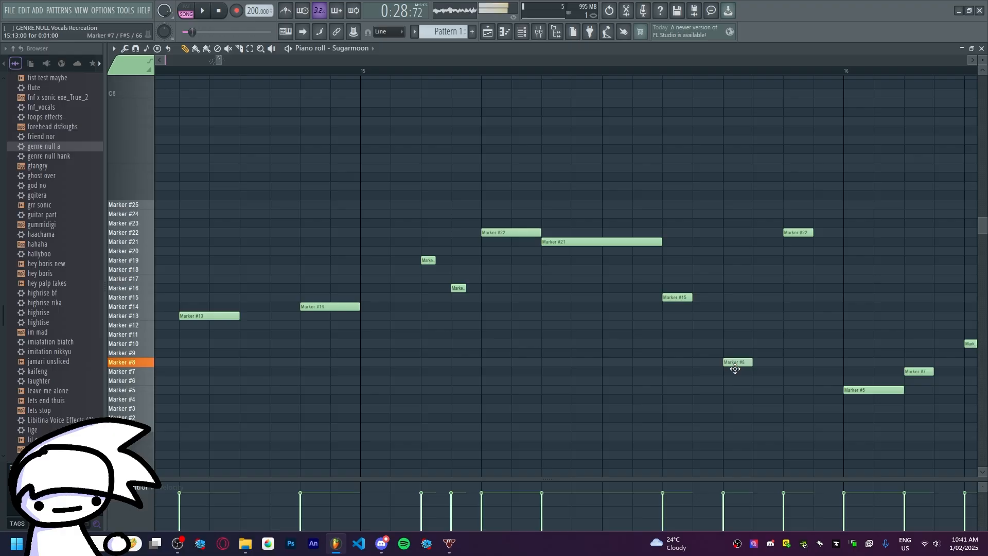
pyautogui.moveTo(734, 369); pyautogui.dragTo(736, 397)
pyautogui.press('space')
pyautogui.scroll(-3, 746, 399)
pyautogui.scroll(3, 470, 406)
pyautogui.press('space')
# - Move the first three bar 16 notes to Markers #2, #4 and #1 and the fifth note to Marker #25, checking them with playback
pyautogui.moveTo(453, 395); pyautogui.dragTo(452, 423)
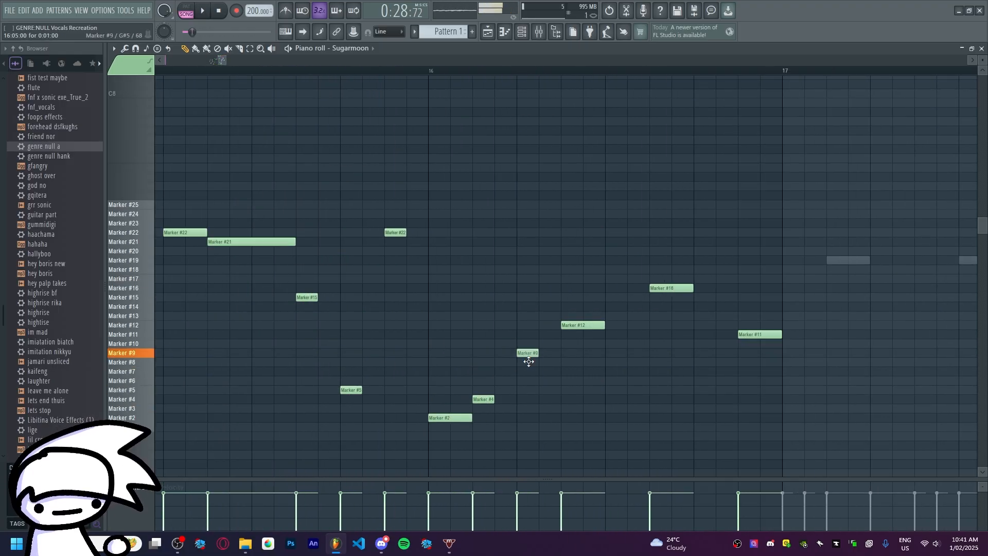
pyautogui.moveTo(528, 362); pyautogui.dragTo(529, 429)
pyautogui.press('space')
pyautogui.scroll(-4, 553, 417)
pyautogui.press('space')
pyautogui.scroll(2, 527, 330)
pyautogui.moveTo(568, 285); pyautogui.dragTo(568, 205)
pyautogui.press('space')
pyautogui.scroll(-4, 569, 274)
pyautogui.press('space')
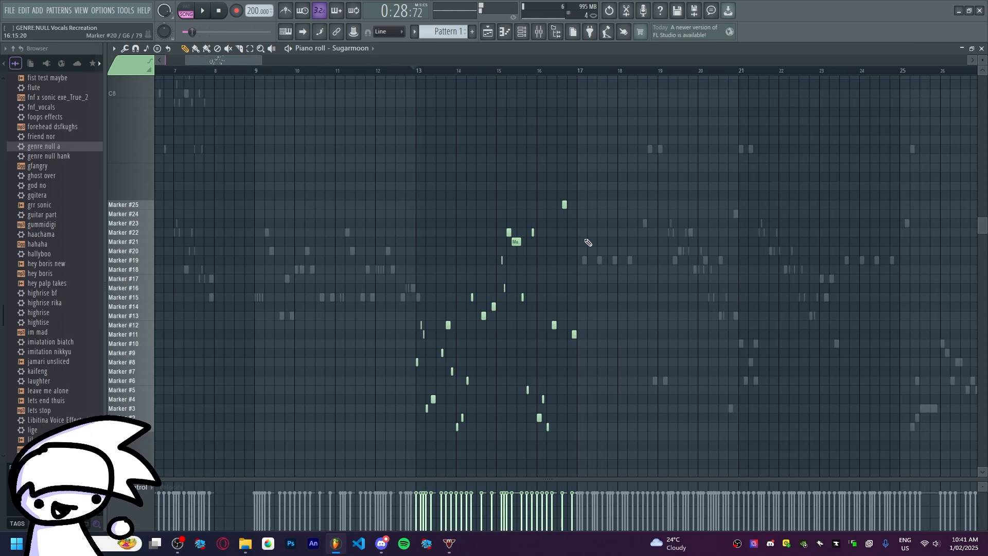
# - Play the reworked Sugarmoon notes repeatedly from the second half of bar 13, and close the piano roll
pyautogui.click(441, 70)
pyautogui.press('space')
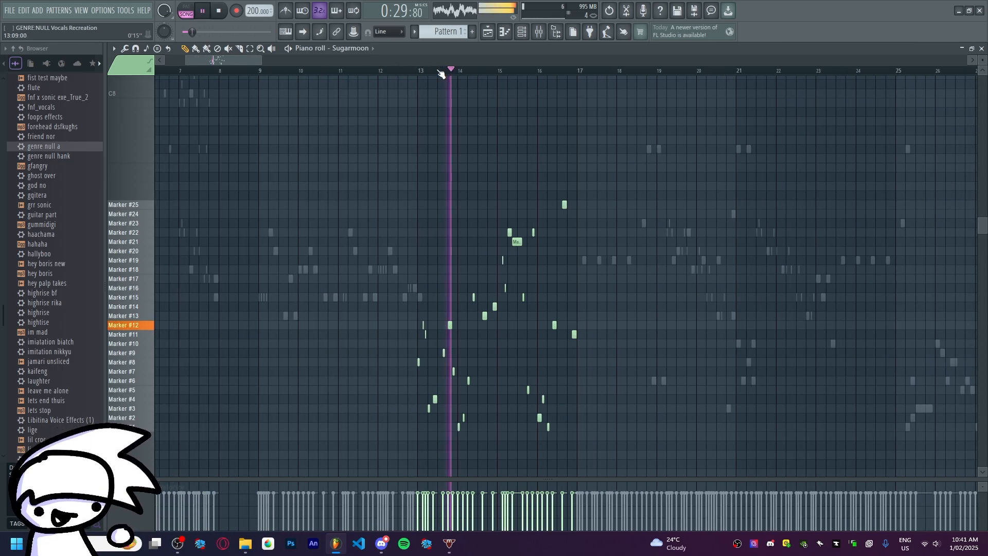
pyautogui.scroll(2, 440, 73)
pyautogui.moveTo(236, 60); pyautogui.dragTo(245, 60)
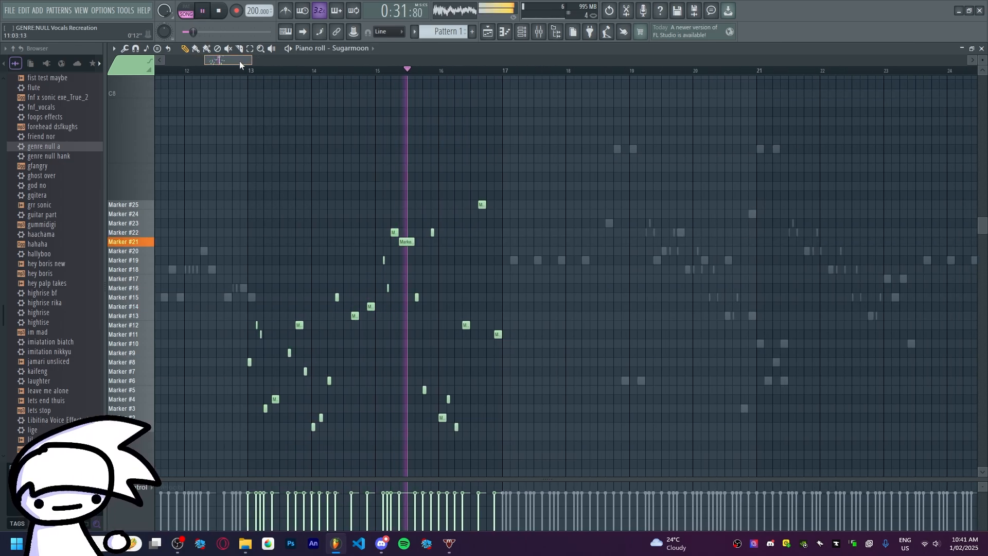
pyautogui.click(299, 71)
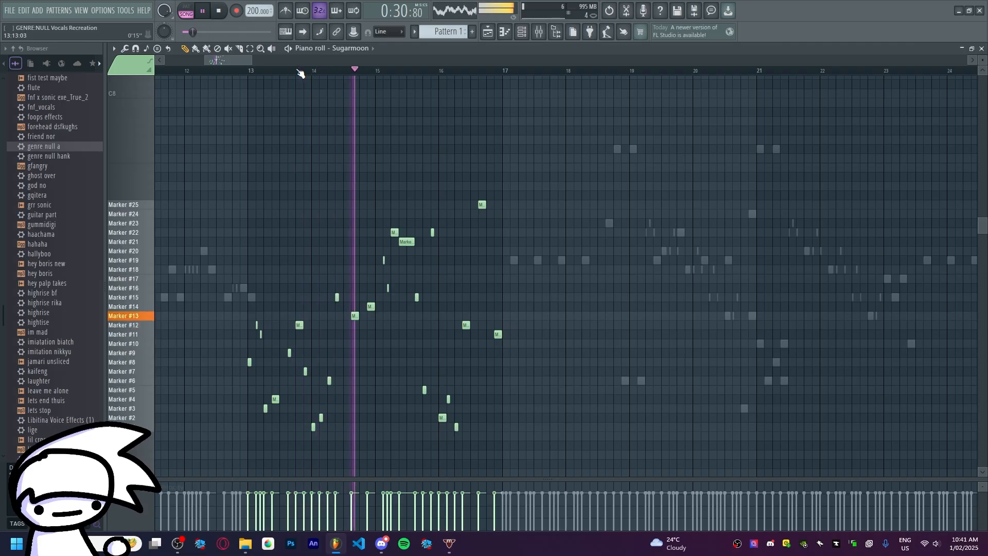
pyautogui.scroll(4, 300, 73)
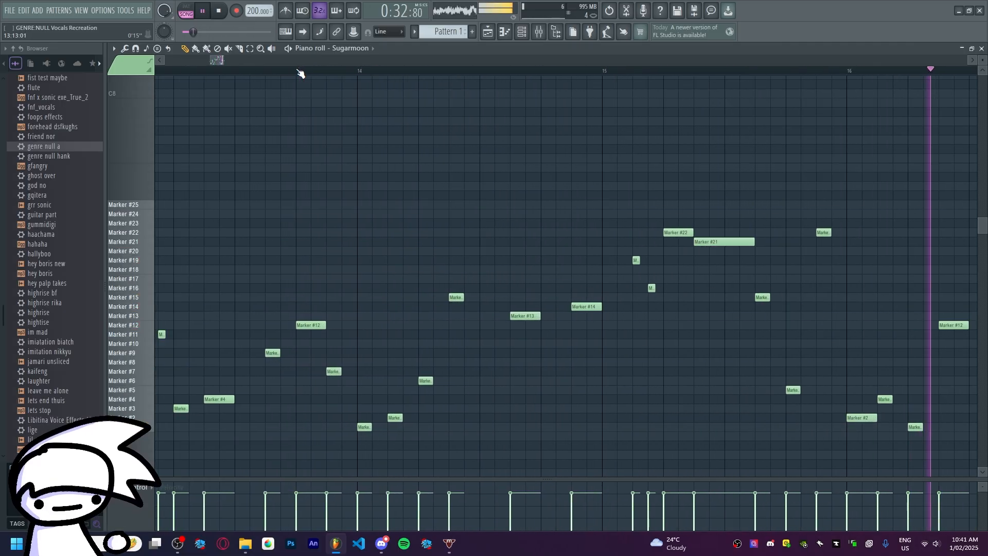
pyautogui.click(300, 74)
pyautogui.scroll(-3, 300, 74)
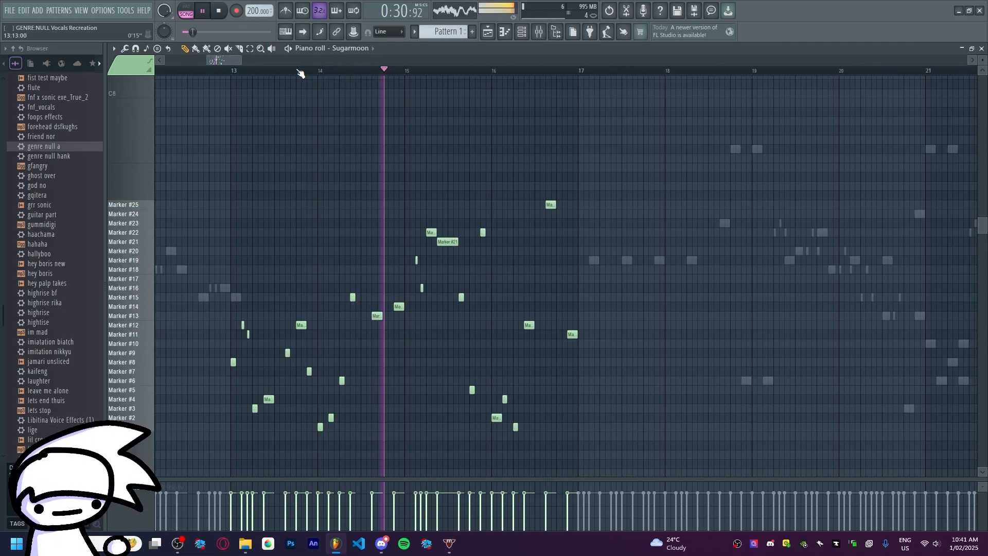
pyautogui.click(302, 71)
pyautogui.click(981, 48)
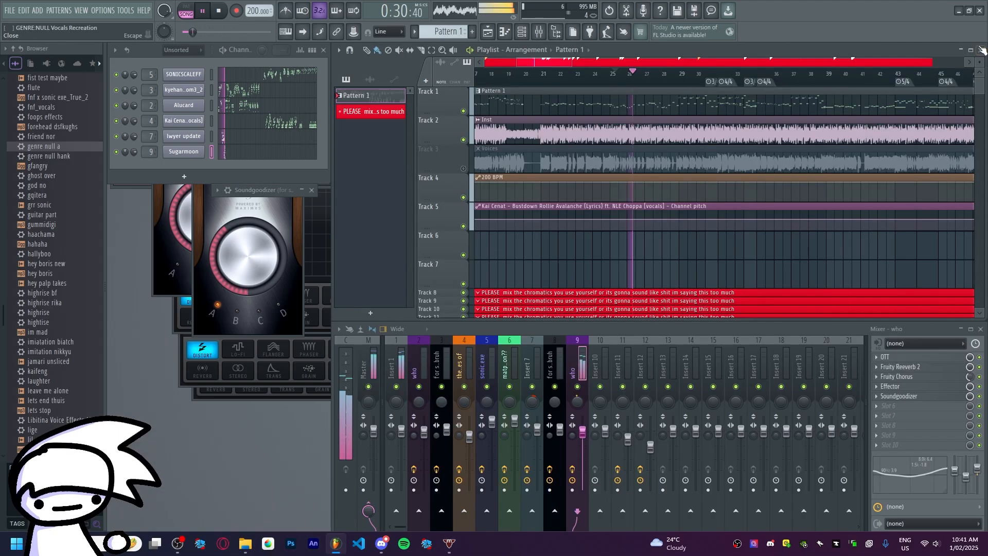
# - Play the arrangement from around bar 26 in the playlist to hear the reworked Sugarmoon section in context
pyautogui.click(642, 83)
pyautogui.scroll(3, 633, 79)
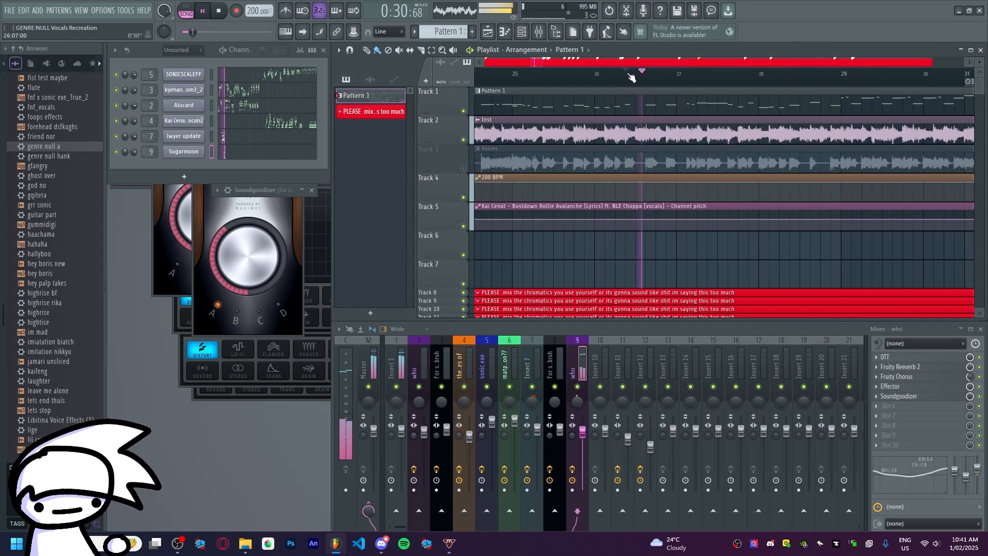
pyautogui.scroll(1, 629, 79)
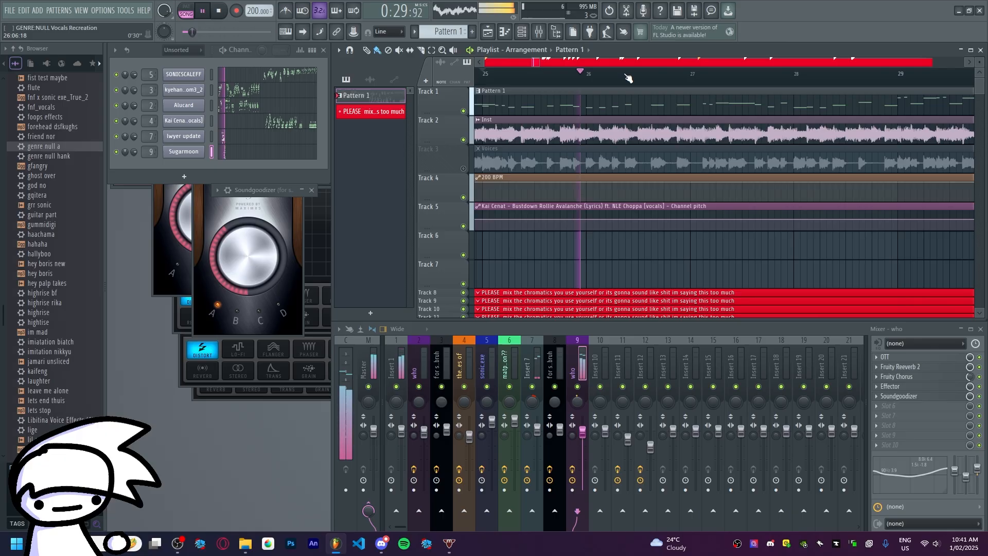
pyautogui.moveTo(537, 62); pyautogui.dragTo(537, 60)
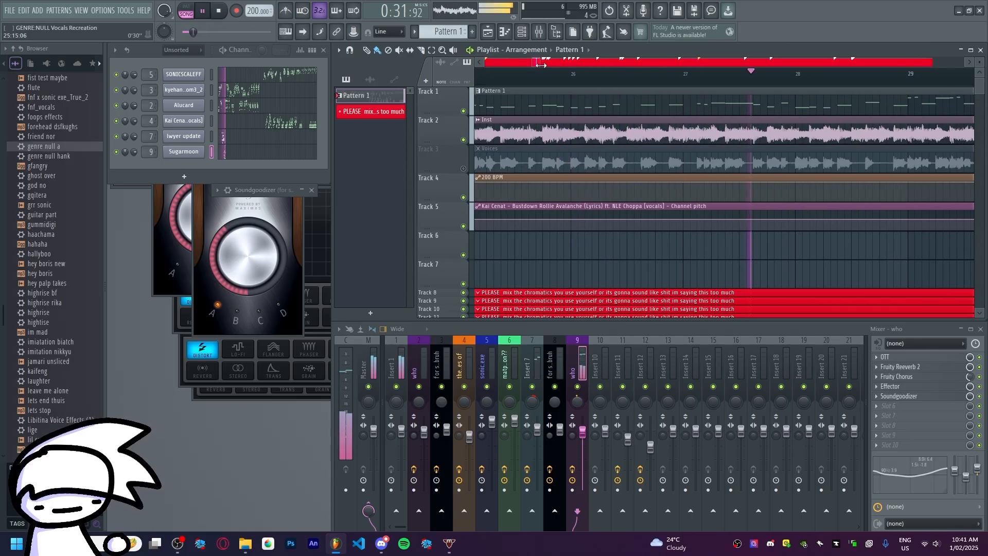
pyautogui.scroll(-6, 541, 66)
pyautogui.scroll(-5, 542, 72)
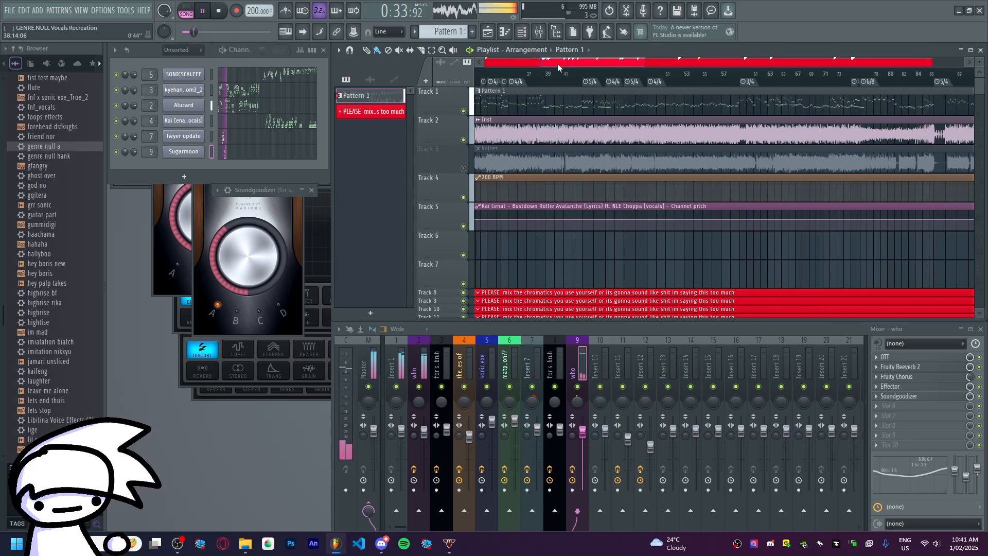
# - Add the recent Alien Hominid soundfont as a new channel, route it to mixer track 10, and close its plugin window
pyautogui.scroll(4, 559, 64)
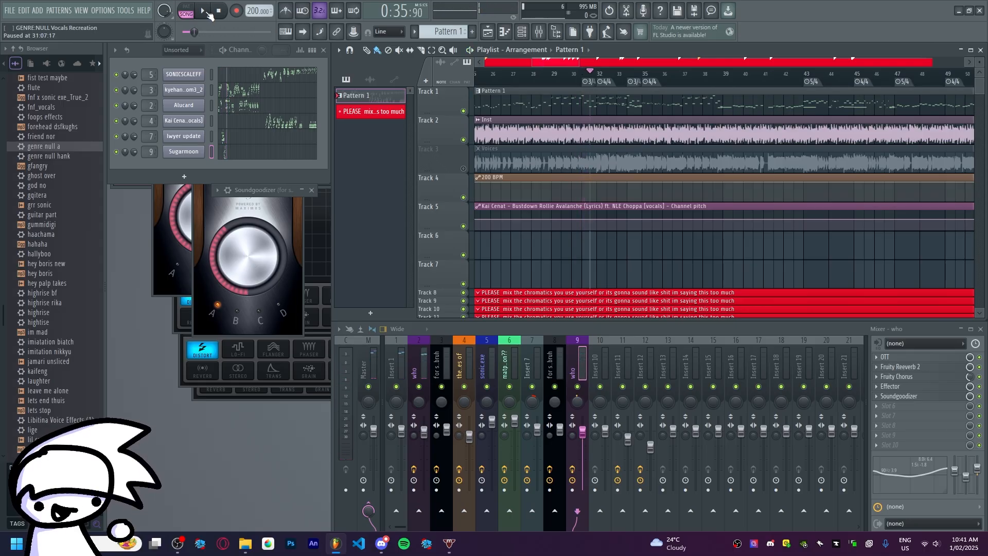
pyautogui.scroll(10, 44, 198)
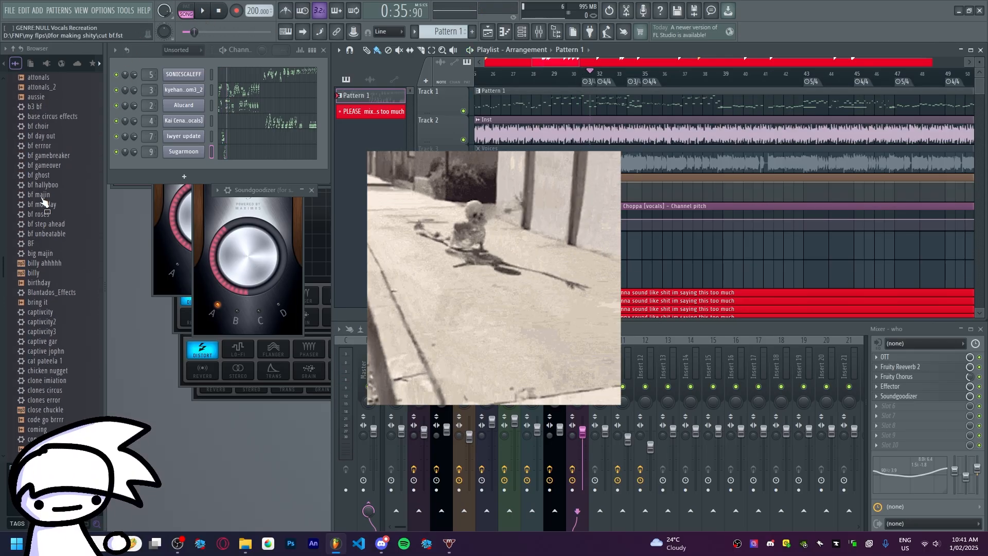
pyautogui.scroll(10, 44, 198)
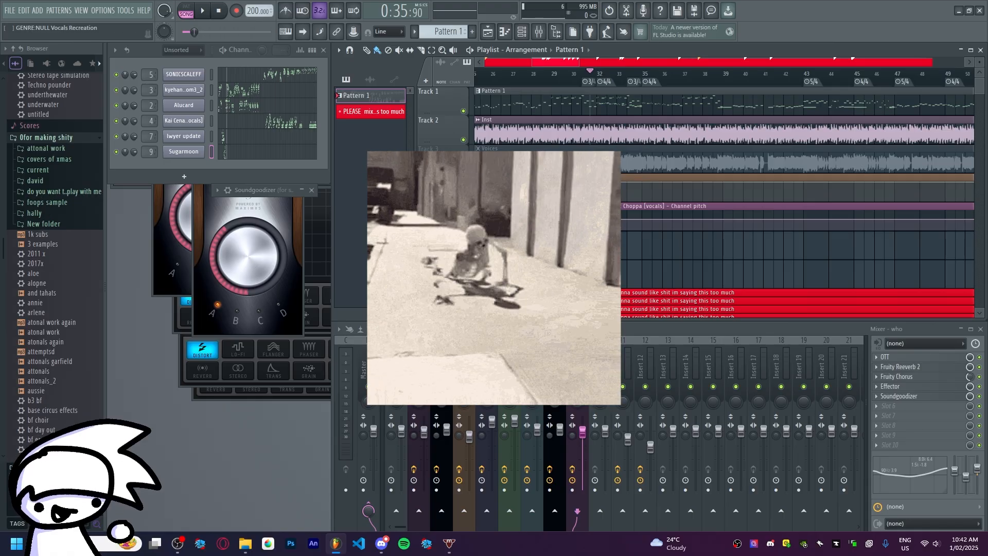
pyautogui.scroll(-5, 566, 76)
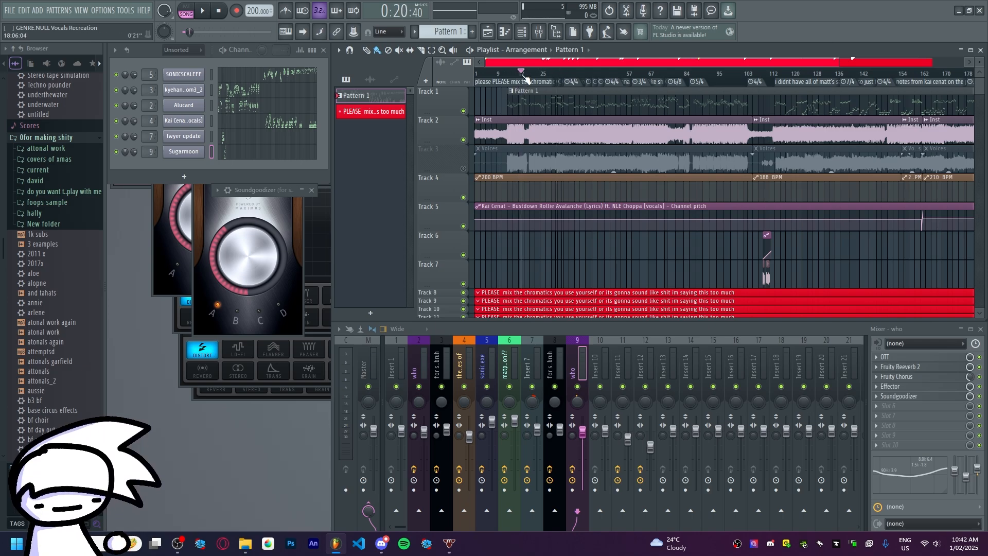
pyautogui.scroll(15, 37, 198)
pyautogui.moveTo(54, 197); pyautogui.dragTo(73, 193)
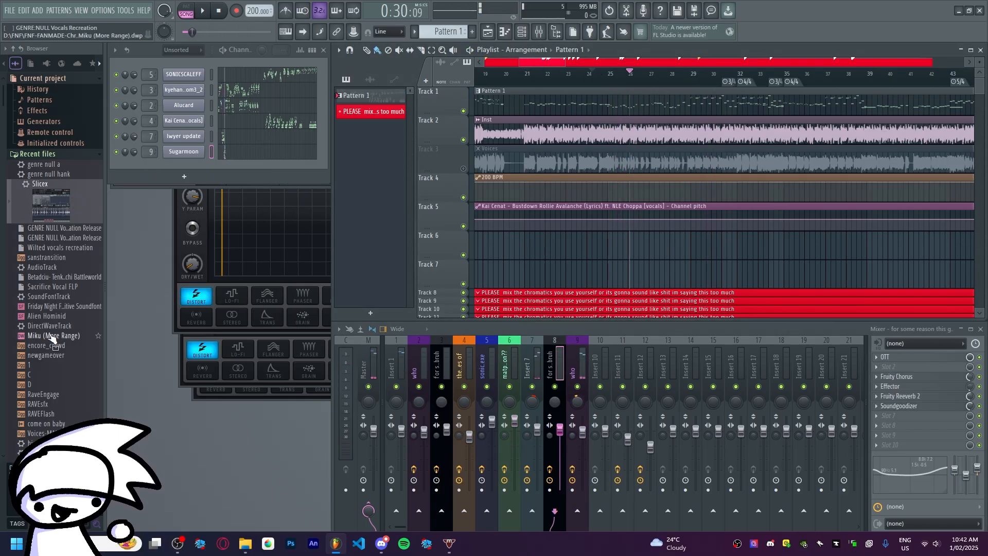
pyautogui.moveTo(51, 316); pyautogui.dragTo(259, 191)
pyautogui.moveTo(183, 164); pyautogui.dragTo(184, 169)
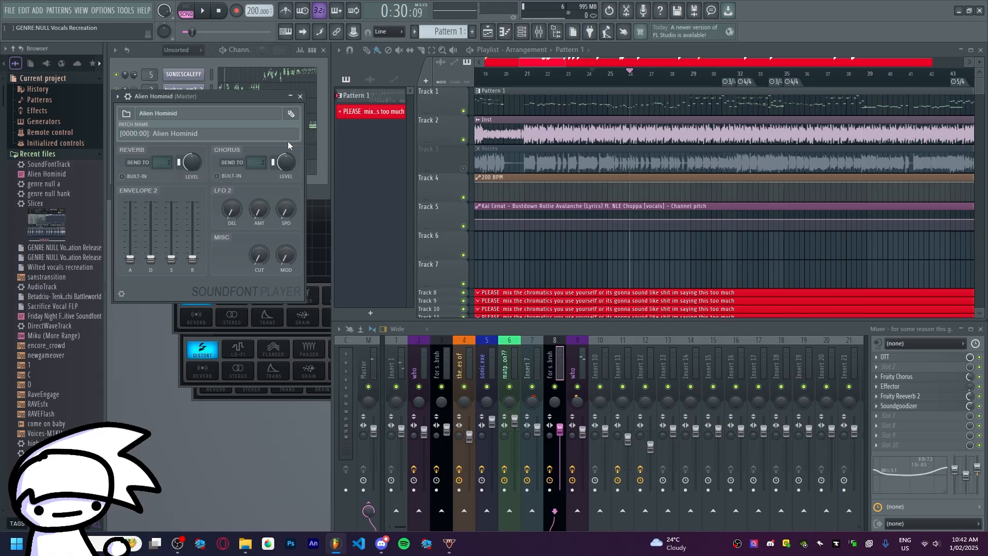
pyautogui.click(128, 96)
pyautogui.scroll(10, 293, 112)
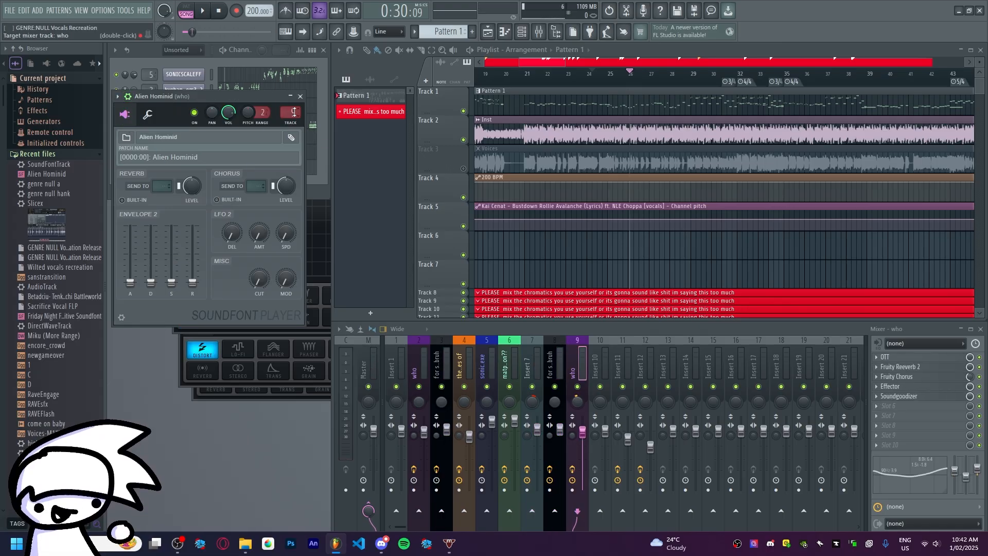
pyautogui.click(301, 97)
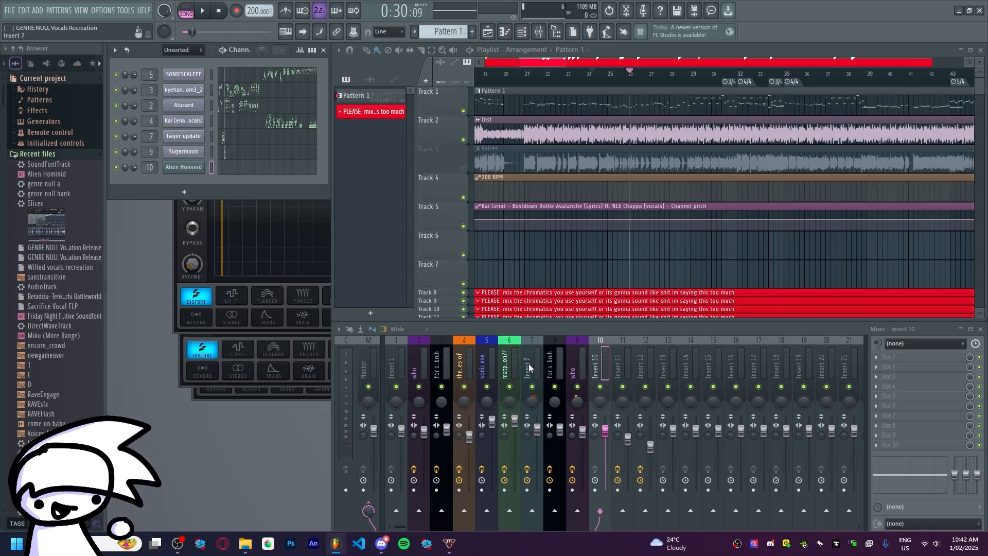
# - Save the state of mixer Insert 7 as a preset named "genre null player"
pyautogui.rightClick(538, 363)
pyautogui.click(686, 250)
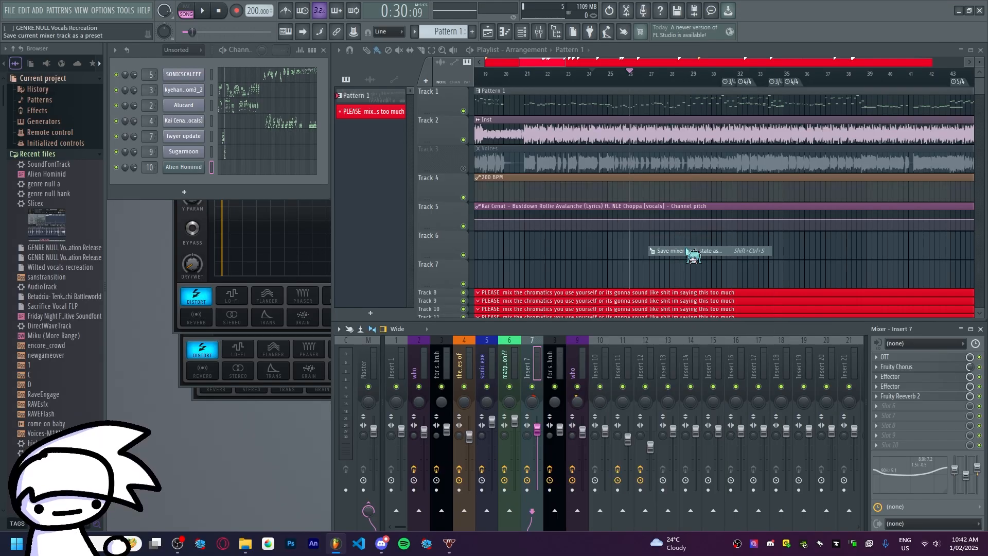
pyautogui.write('gewn')
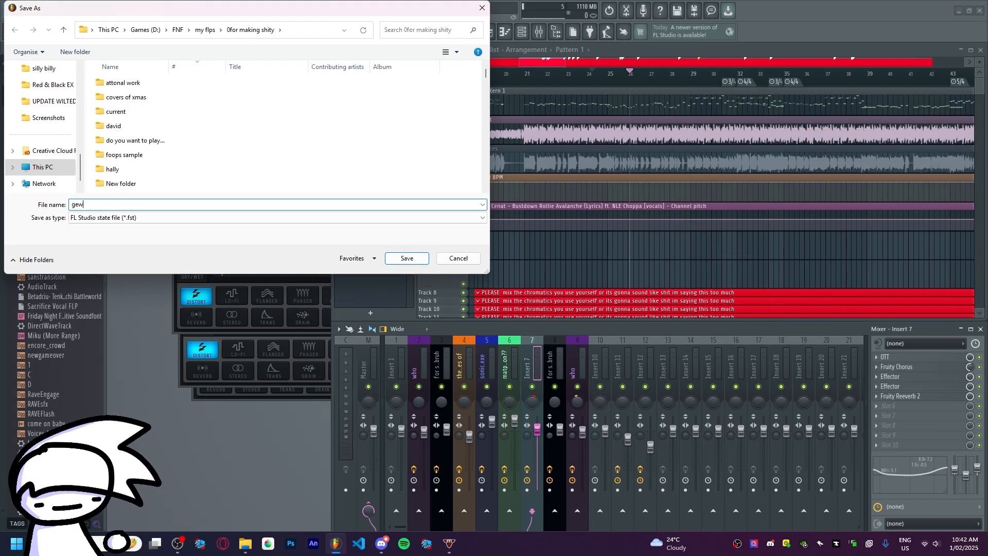
pyautogui.press('BackSpace')
pyautogui.write('nre null tricky')
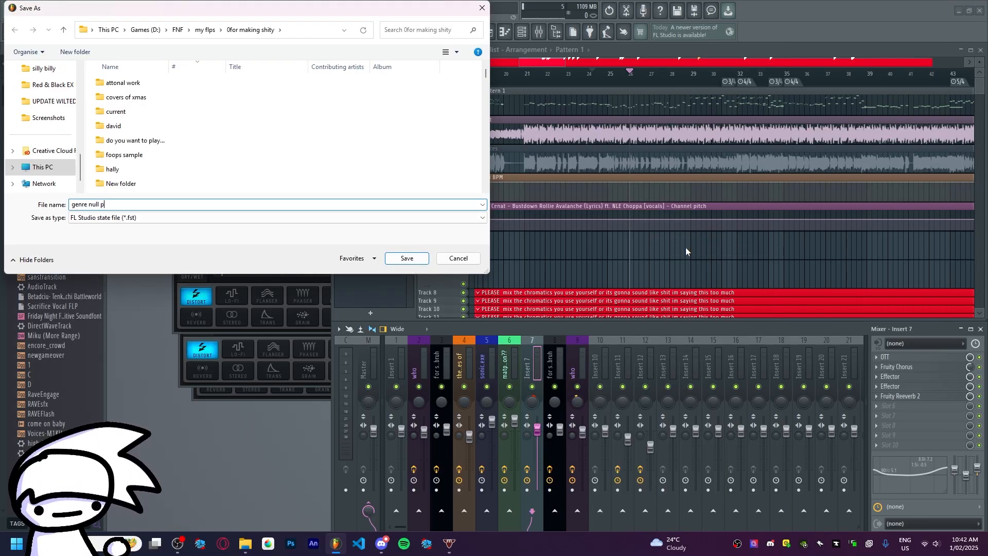
pyautogui.press('Return')
# - Load the genre null player preset onto mixer track 8 and route the Alien Hominid channel to that track
pyautogui.click(245, 543)
pyautogui.doubleClick(483, 247)
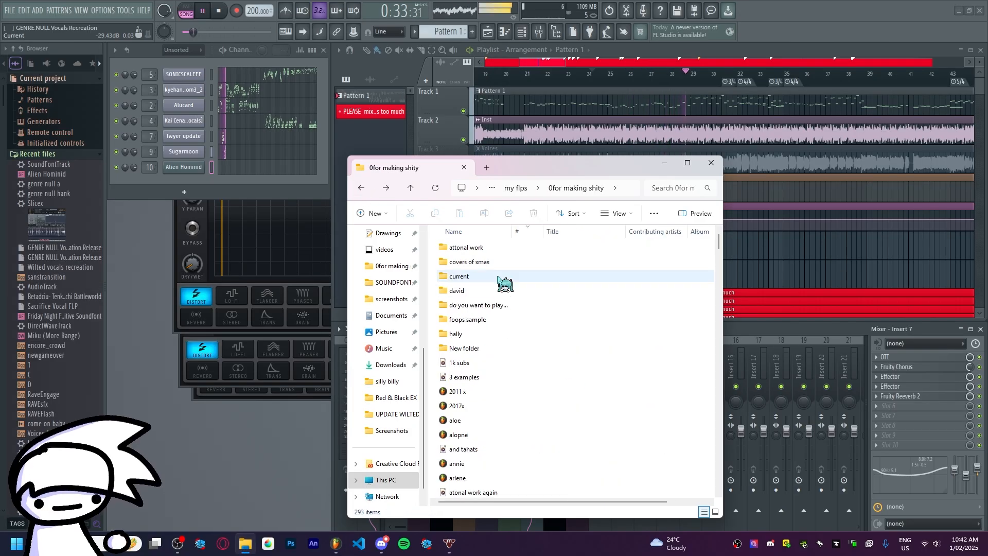
pyautogui.click(368, 191)
pyautogui.moveTo(473, 242); pyautogui.dragTo(554, 359)
pyautogui.click(245, 544)
pyautogui.scroll(-15, 40, 161)
pyautogui.press('space')
pyautogui.scroll(-2, 150, 167)
pyautogui.press('space')
# - Open the piano roll and show the kyehank chrom3_2 channel's notes around bars 20 to 23
pyautogui.doubleClick(791, 101)
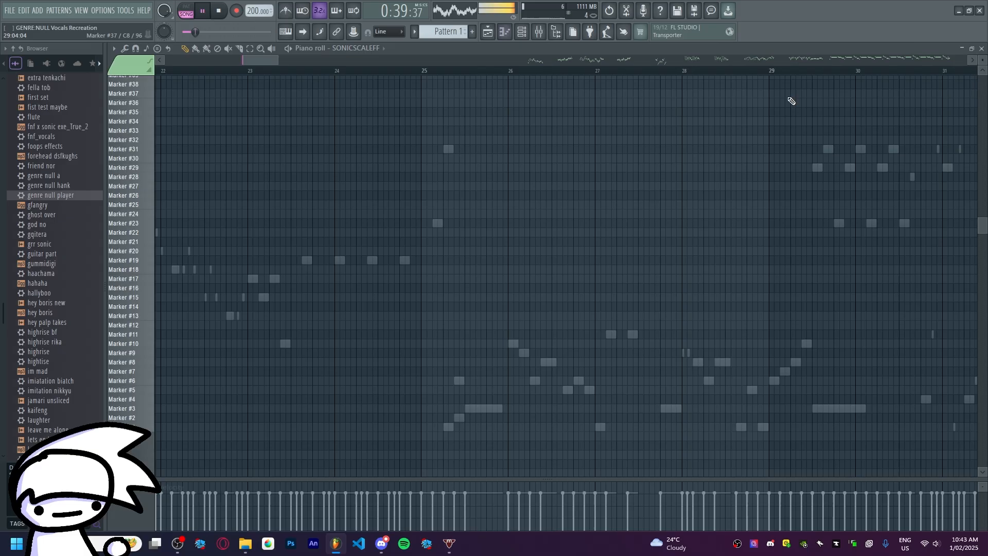
pyautogui.scroll(-6, 669, 154)
pyautogui.click(357, 49)
pyautogui.click(372, 78)
pyautogui.scroll(6, 334, 155)
pyautogui.click(236, 71)
pyautogui.scroll(-5, 692, 268)
pyautogui.scroll(5, 695, 269)
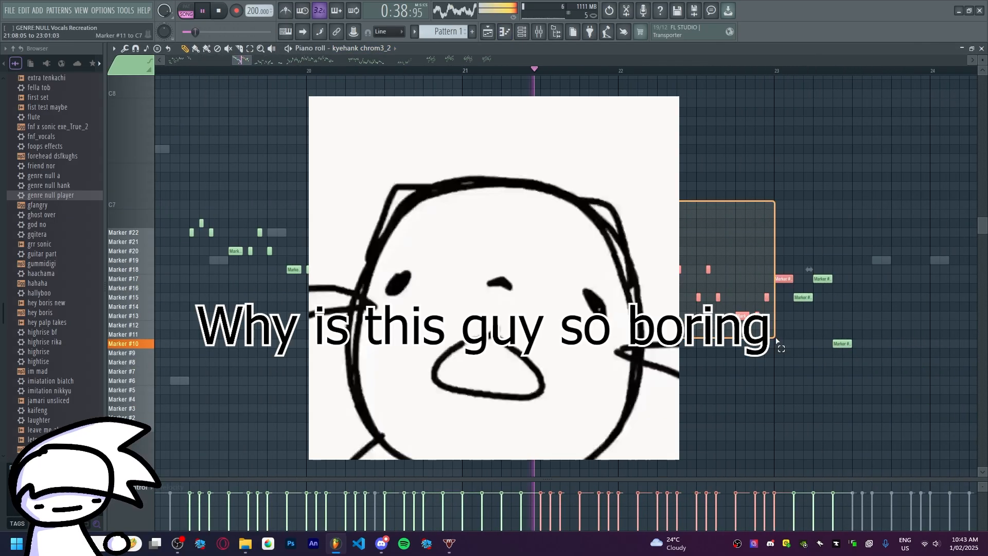
# - Copy the kyehank chrom3_2 notes from mid-bar 21 to mid-bar 23 into the Alien Hominid channel at the same position
pyautogui.moveTo(691, 294); pyautogui.dragTo(882, 365)
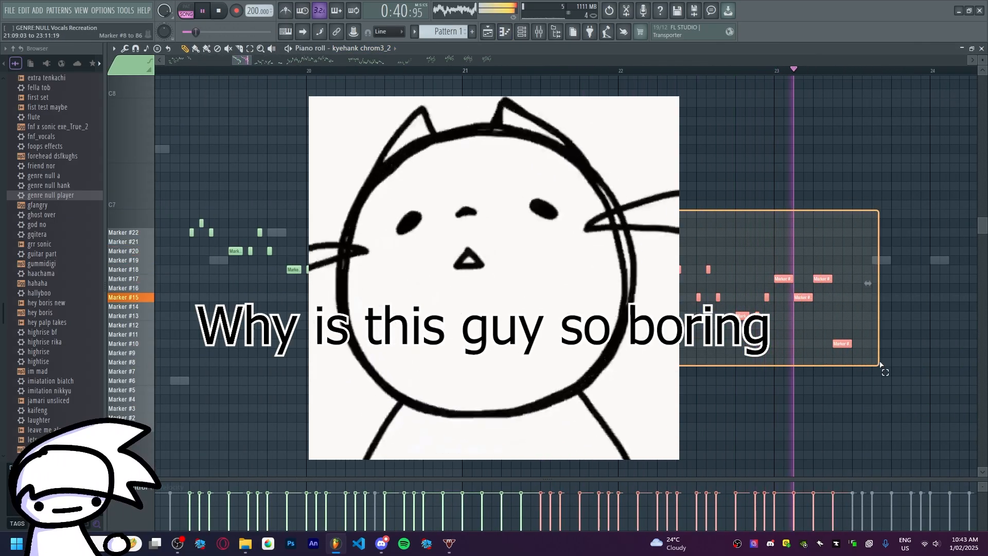
pyautogui.press('space')
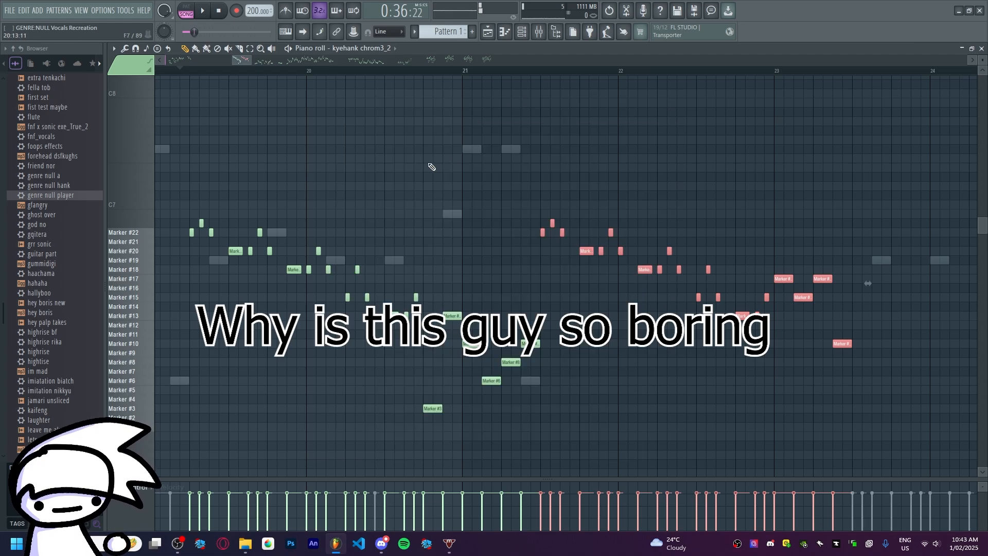
pyautogui.click(181, 74)
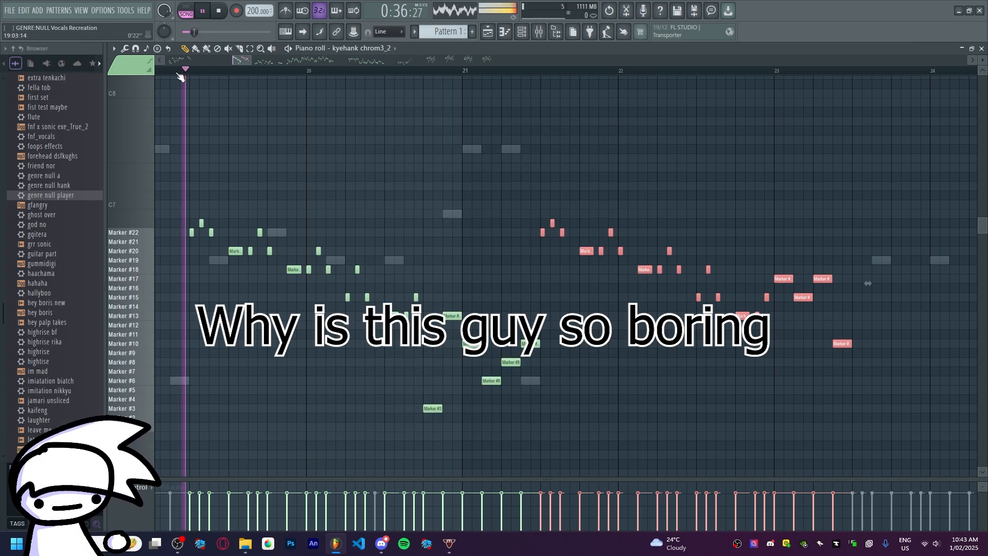
pyautogui.click(368, 49)
pyautogui.click(383, 300)
pyautogui.press('space')
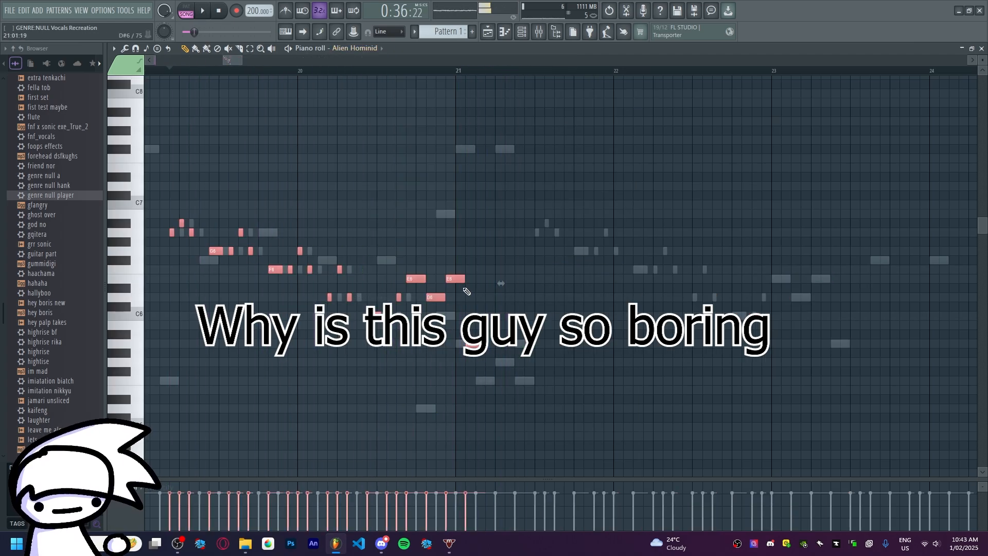
pyautogui.moveTo(456, 279); pyautogui.dragTo(820, 277)
pyautogui.press('space')
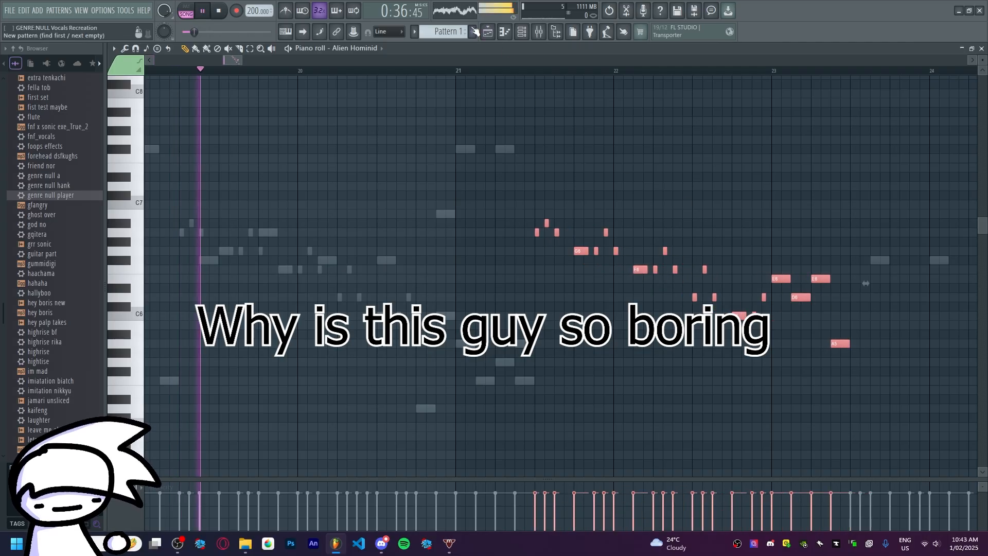
# - Delete the original notes from mid-bar 21 to mid-bar 23 in the kyehank chrom3_2 channel
pyautogui.click(360, 48)
pyautogui.click(476, 189)
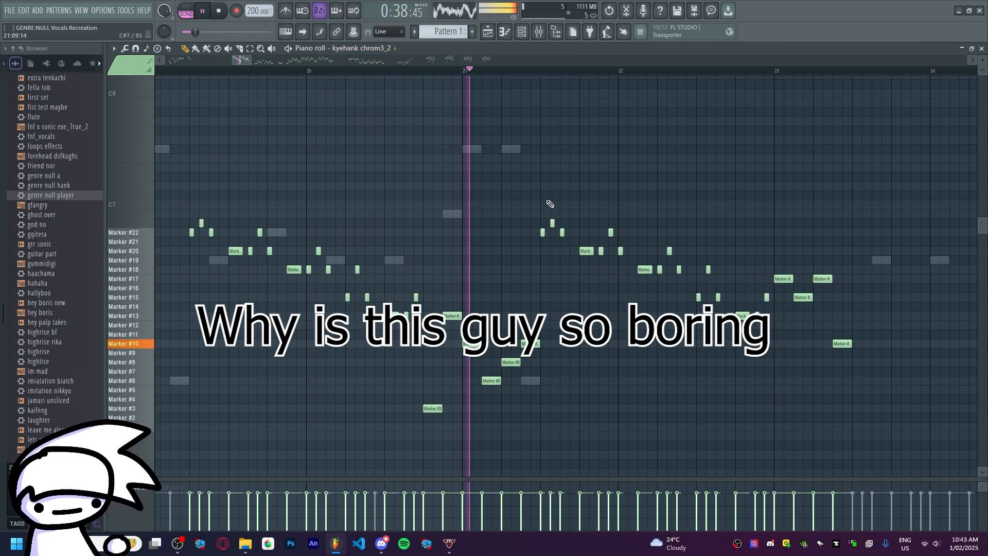
pyautogui.moveTo(548, 201); pyautogui.dragTo(900, 371)
pyautogui.press('Delete')
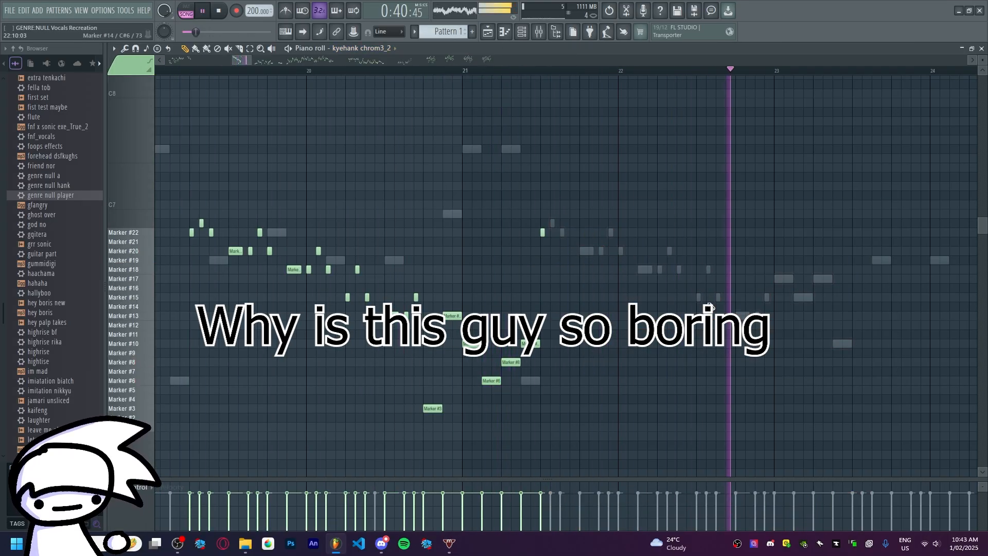
pyautogui.rightClick(542, 233)
# - Close the piano roll and play the arrangement from bar 32 to hear the Alien Hominid notes in context
pyautogui.scroll(-4, 546, 243)
pyautogui.press('space')
pyautogui.press('space')
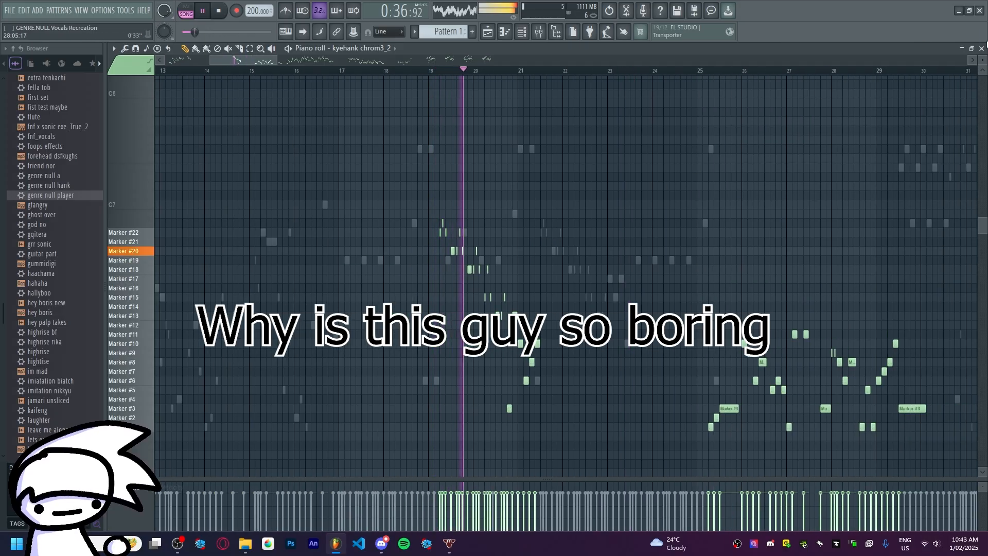
pyautogui.press('Escape')
pyautogui.press('space')
pyautogui.scroll(2, 747, 79)
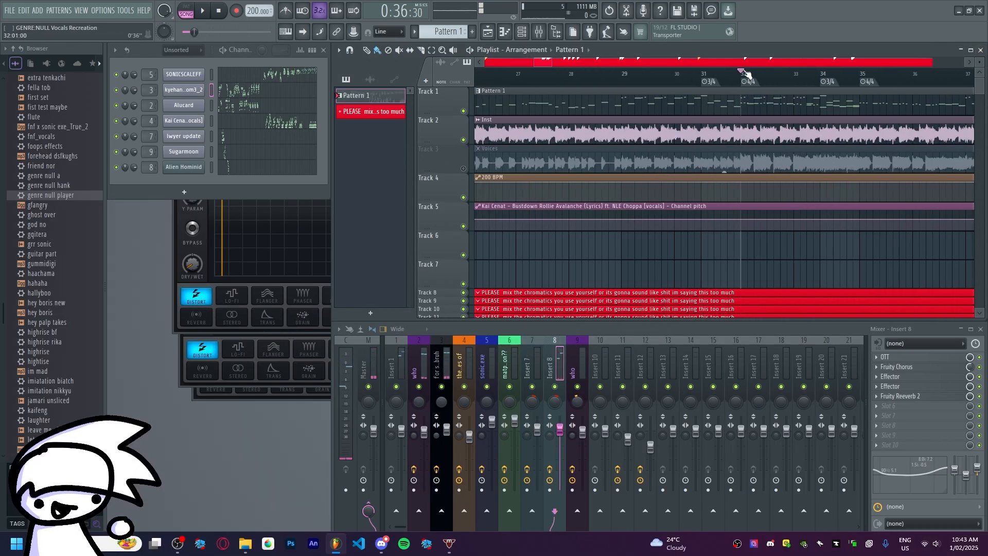
pyautogui.click(204, 12)
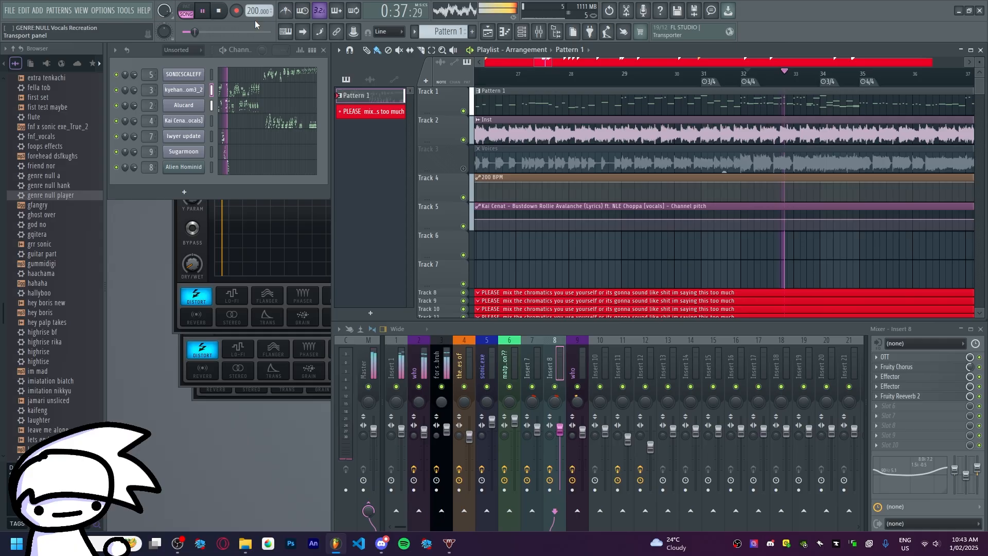
pyautogui.scroll(-3, 828, 82)
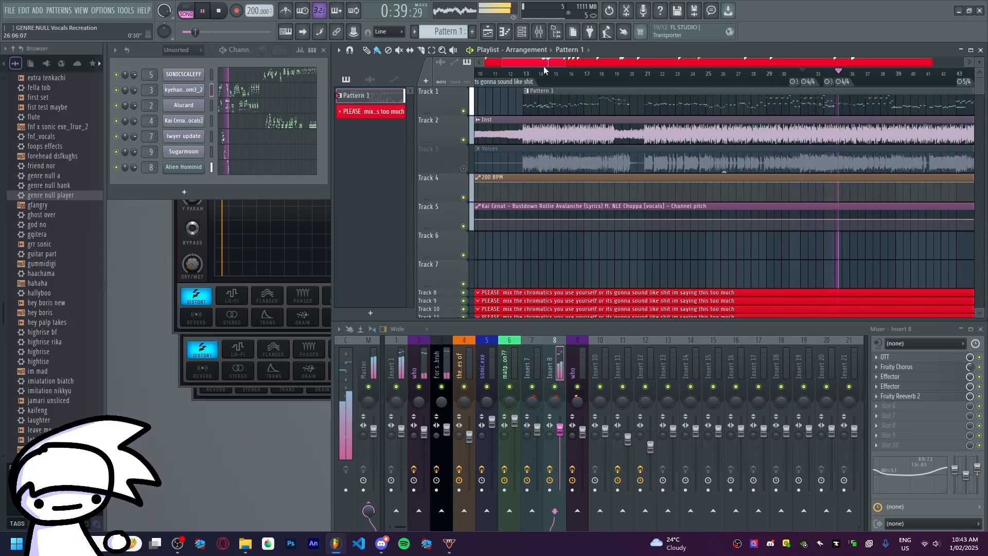
pyautogui.moveTo(542, 62); pyautogui.dragTo(572, 59)
pyautogui.scroll(-5, 647, 79)
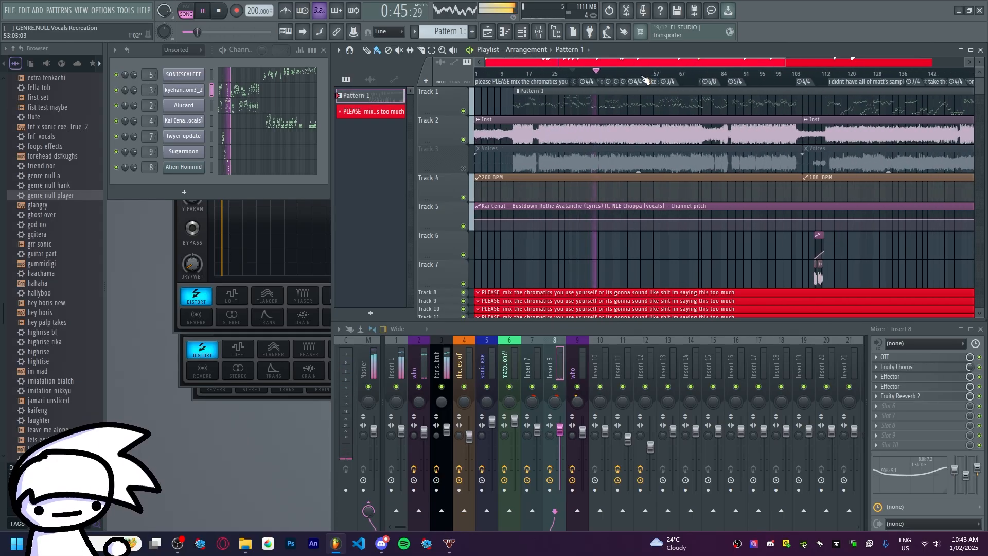
# - Play the arrangement around bar 155, where the 202 BPM section starts
pyautogui.moveTo(674, 73); pyautogui.dragTo(726, 77)
pyautogui.press('space')
pyautogui.press('space')
pyautogui.scroll(3, 788, 80)
pyautogui.click(794, 72)
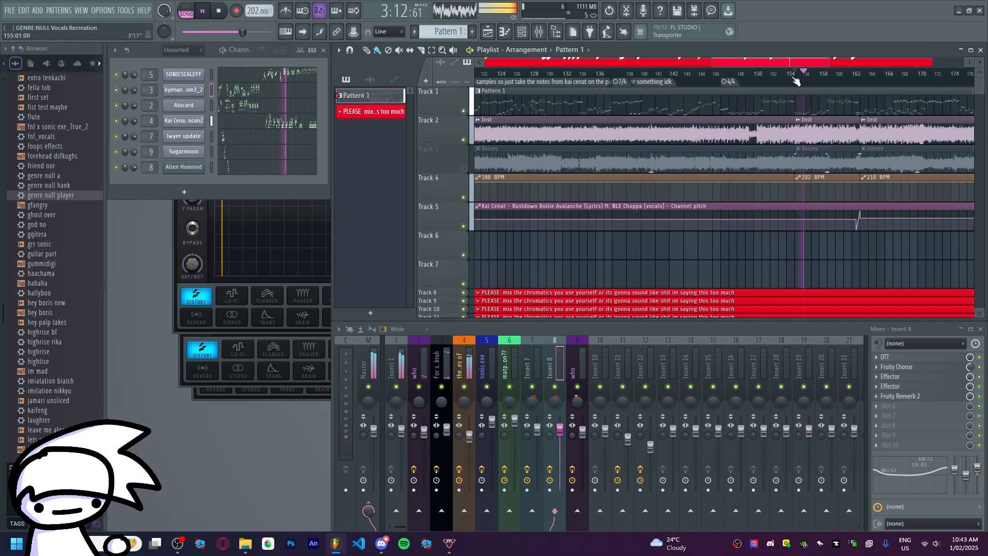
pyautogui.press('space')
pyautogui.press('space')
pyautogui.scroll(4, 802, 84)
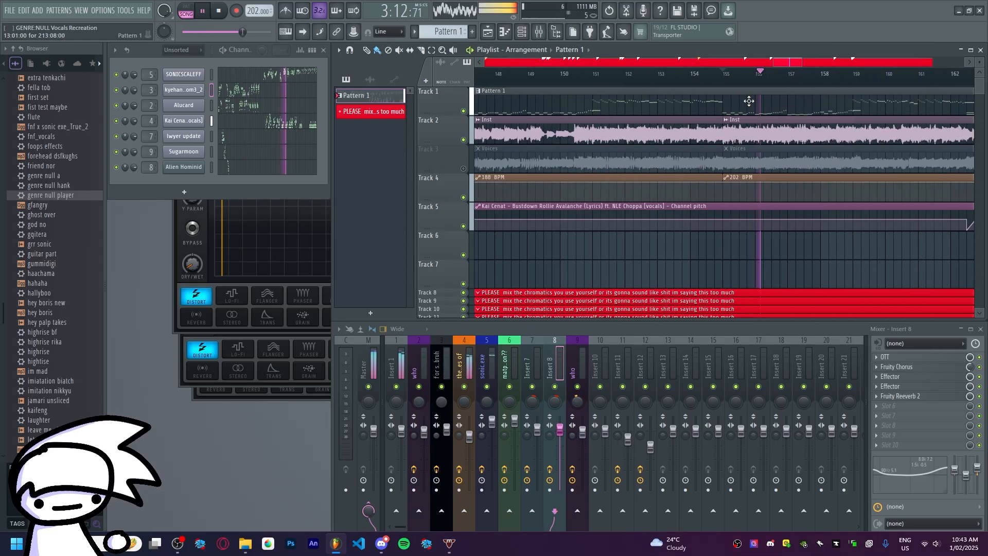
pyautogui.press('space')
# - Solo Track 2 and try moving the Inst clip that ends at bar 155 down to Track 6
pyautogui.rightClick(463, 140)
pyautogui.press('space')
pyautogui.press('space')
pyautogui.moveTo(683, 137); pyautogui.dragTo(674, 246)
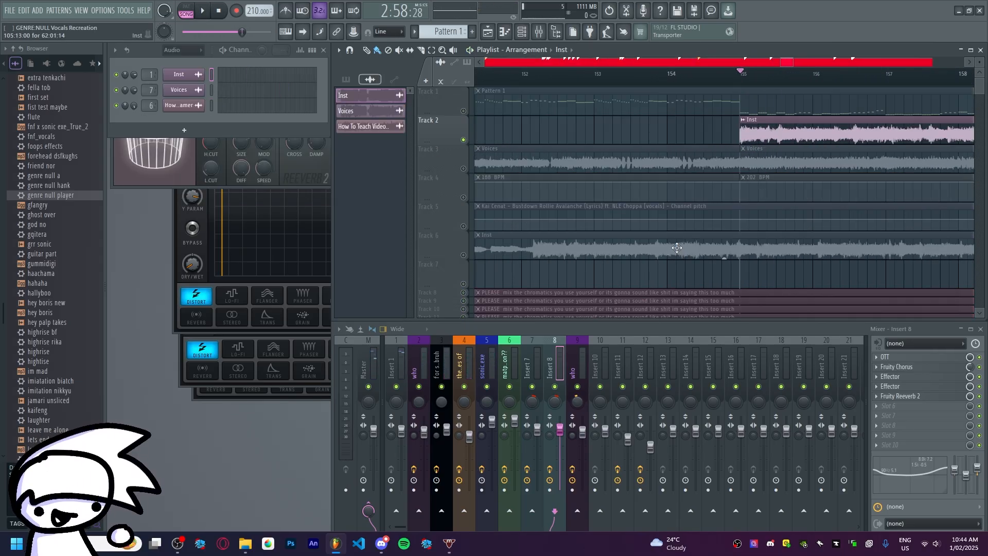
pyautogui.hotkey('ctrl', 'z')
# - Enable Track 4 with the tempo automation and Track 1 with the pattern, playing the section around bar 154
pyautogui.scroll(-5, 753, 77)
pyautogui.click(726, 77)
pyautogui.click(514, 75)
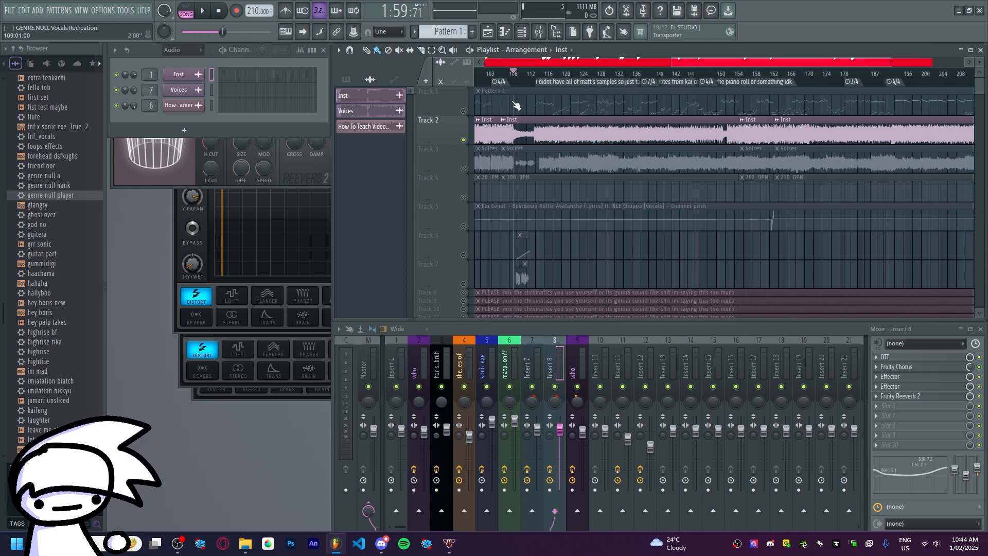
pyautogui.click(463, 198)
pyautogui.click(735, 75)
pyautogui.press('space')
pyautogui.scroll(5, 736, 76)
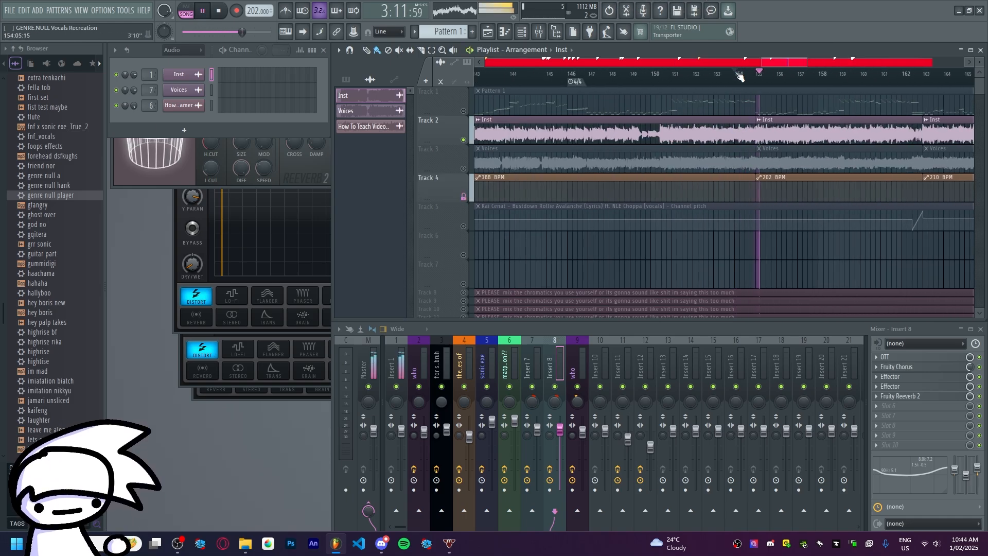
pyautogui.click(463, 111)
pyautogui.scroll(-1, 741, 77)
pyautogui.press('space')
pyautogui.press('space')
pyautogui.press('space')
# - Play different sections of the arrangement between bars 119 and 163 to compare the vocals over the instrumental
pyautogui.click(600, 75)
pyautogui.hscroll(-5, 601, 99)
pyautogui.click(675, 74)
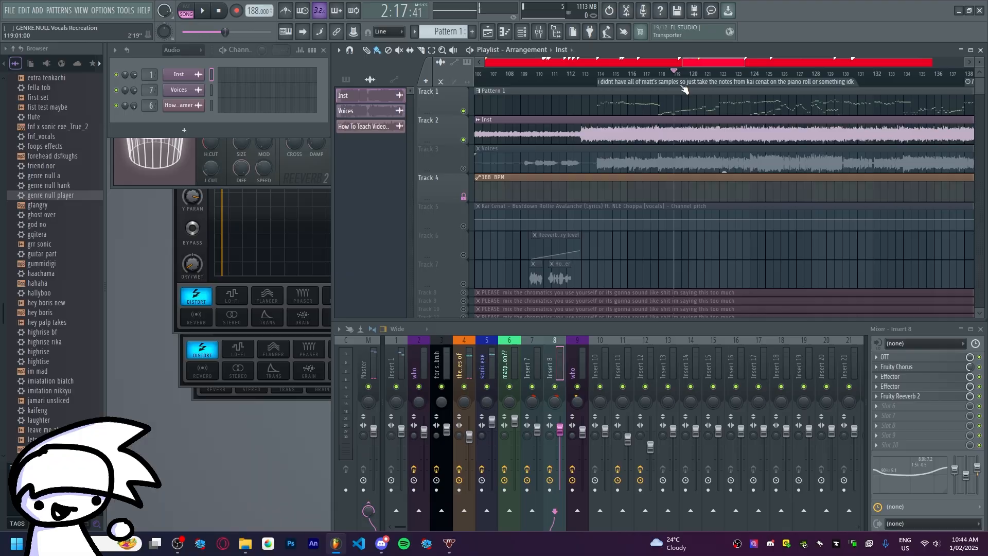
pyautogui.hscroll(-3, 684, 90)
pyautogui.click(829, 74)
pyautogui.press('space')
pyautogui.click(806, 74)
pyautogui.scroll(-4, 807, 77)
pyautogui.click(824, 75)
pyautogui.scroll(3, 827, 77)
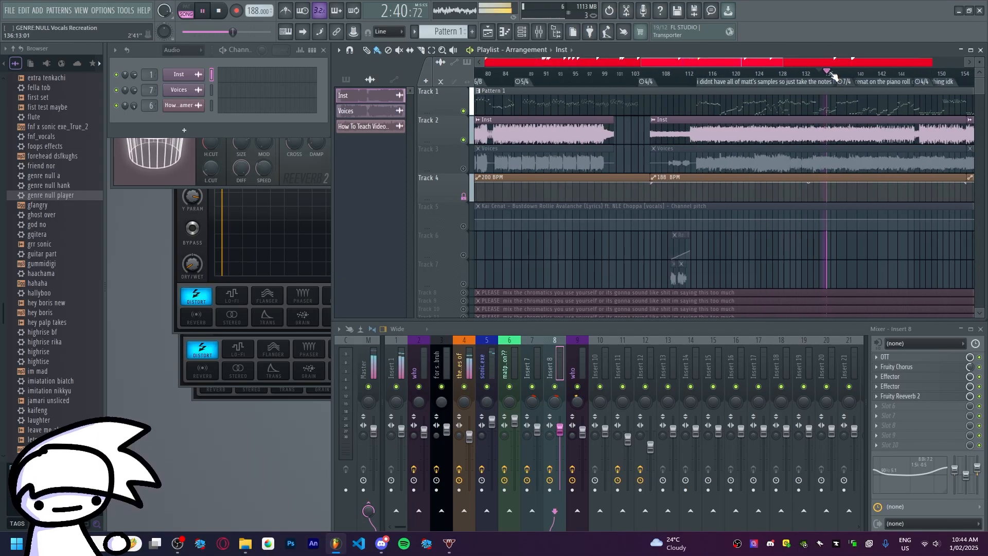
pyautogui.click(659, 117)
pyautogui.scroll(4, 709, 79)
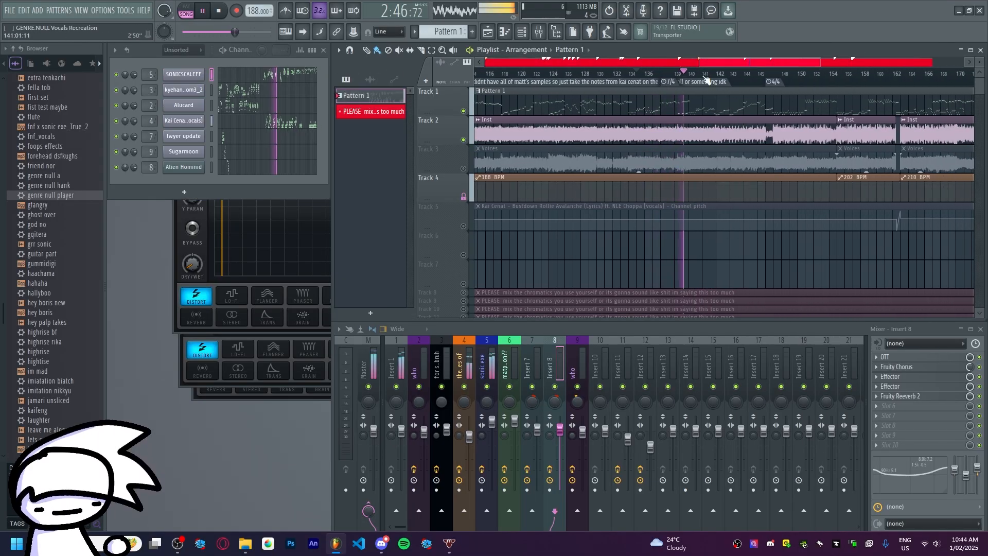
pyautogui.moveTo(752, 62); pyautogui.dragTo(810, 62)
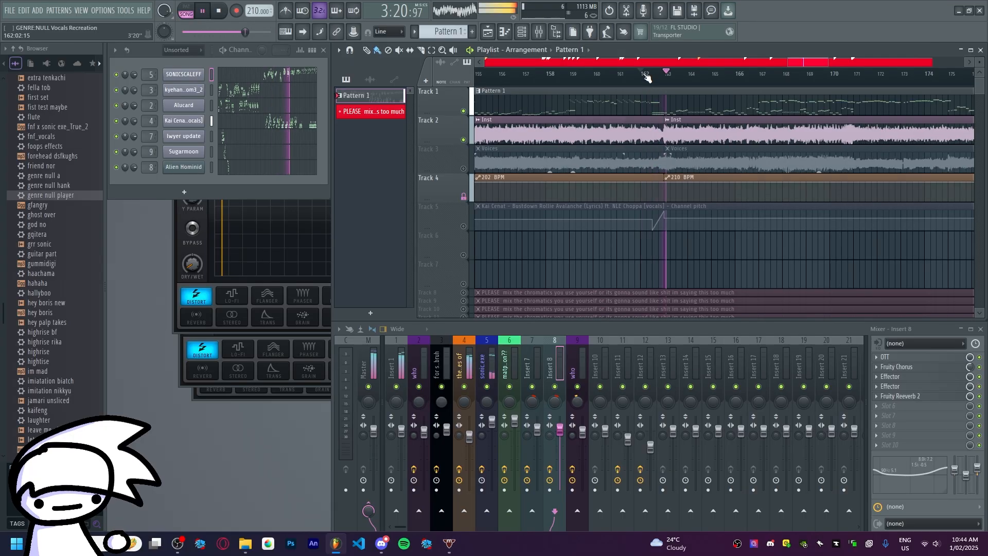
# - Play the arrangement from the start of the 210 BPM section around bar 163 to about bar 171
pyautogui.scroll(-3, 669, 74)
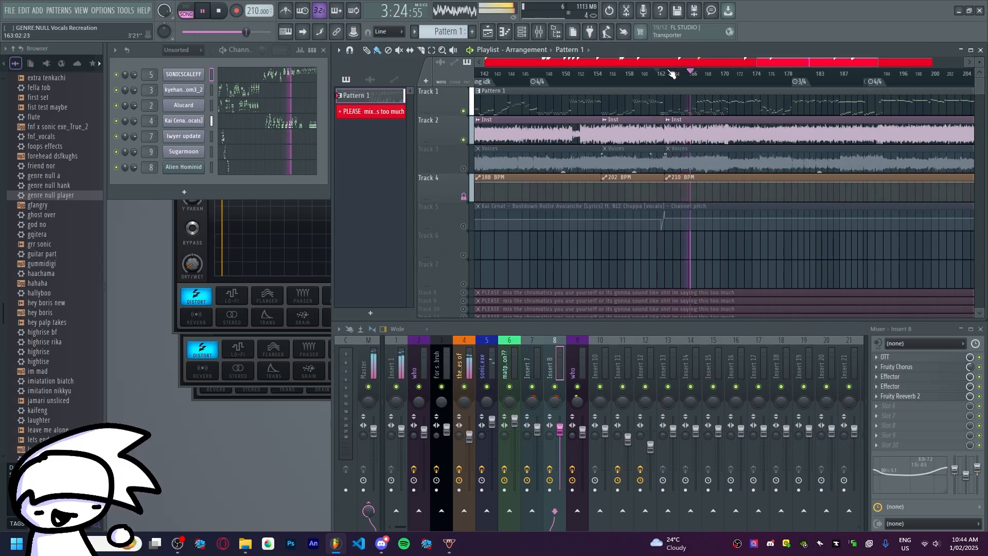
pyautogui.moveTo(780, 63); pyautogui.dragTo(836, 60)
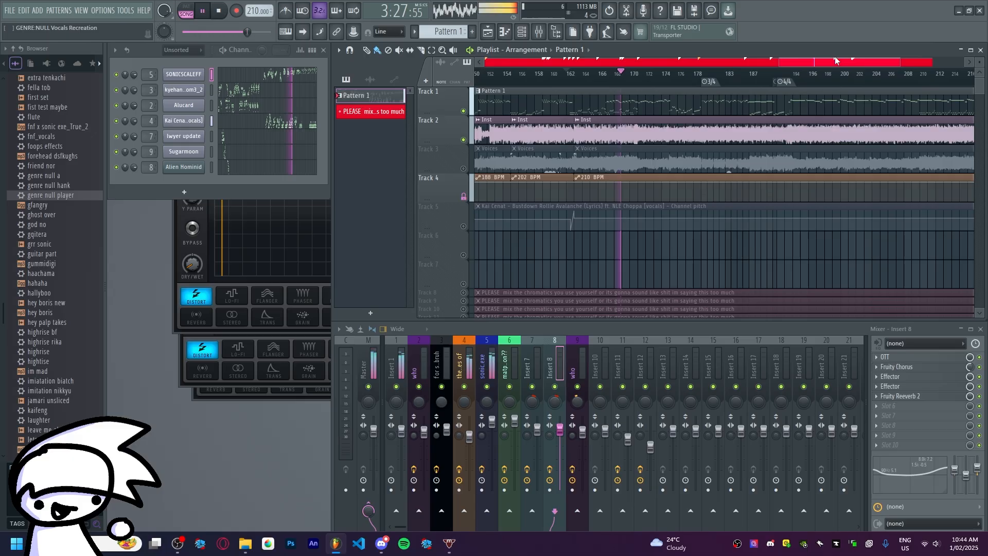
pyautogui.scroll(4, 628, 77)
pyautogui.moveTo(812, 63); pyautogui.dragTo(816, 65)
pyautogui.click(633, 77)
pyautogui.scroll(-3, 634, 80)
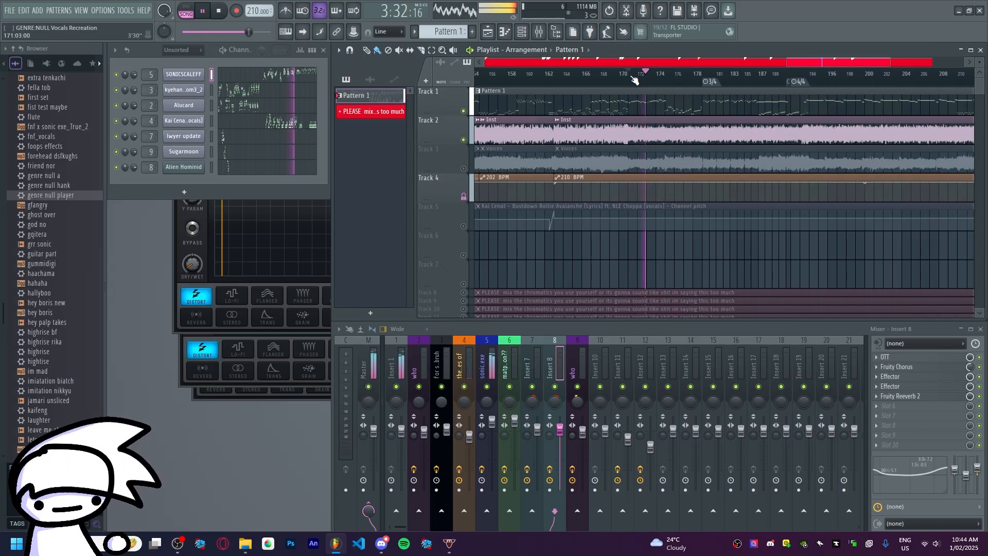
# - Play the closing part of the arrangement from around bar 178 onward, pausing at bar 201
pyautogui.click(703, 77)
pyautogui.click(792, 77)
pyautogui.moveTo(806, 63); pyautogui.dragTo(820, 67)
pyautogui.scroll(-4, 822, 75)
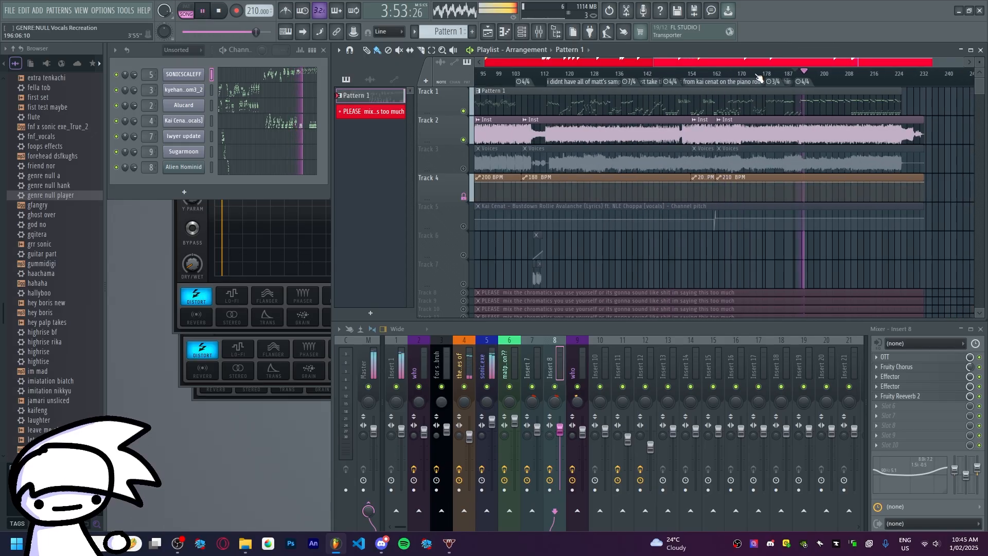
pyautogui.scroll(-15, 38, 225)
pyautogui.scroll(3, 847, 79)
pyautogui.press('space')
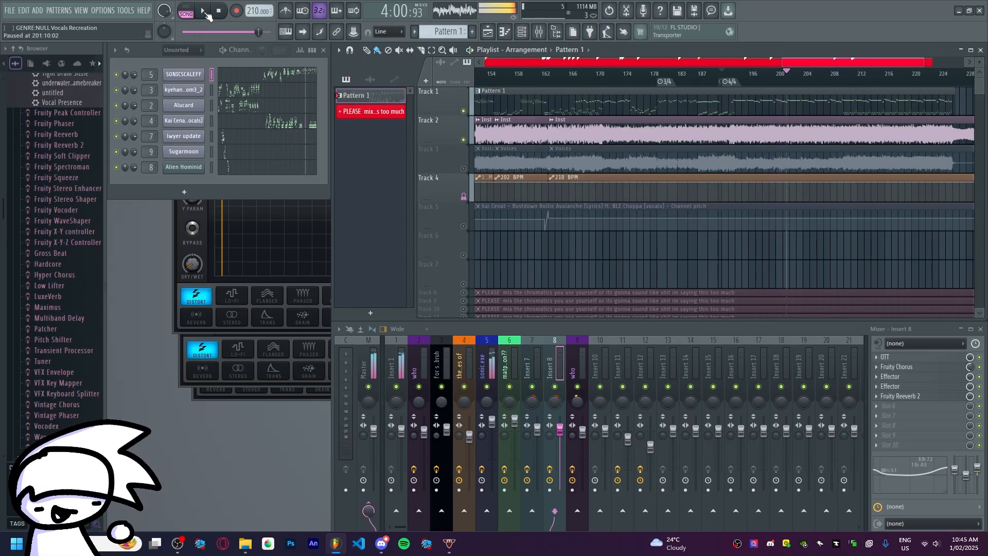
# - Return the playback position to bar 1 of the arrangement and bring the browser back to the recent files
pyautogui.hscroll(-2, 655, 81)
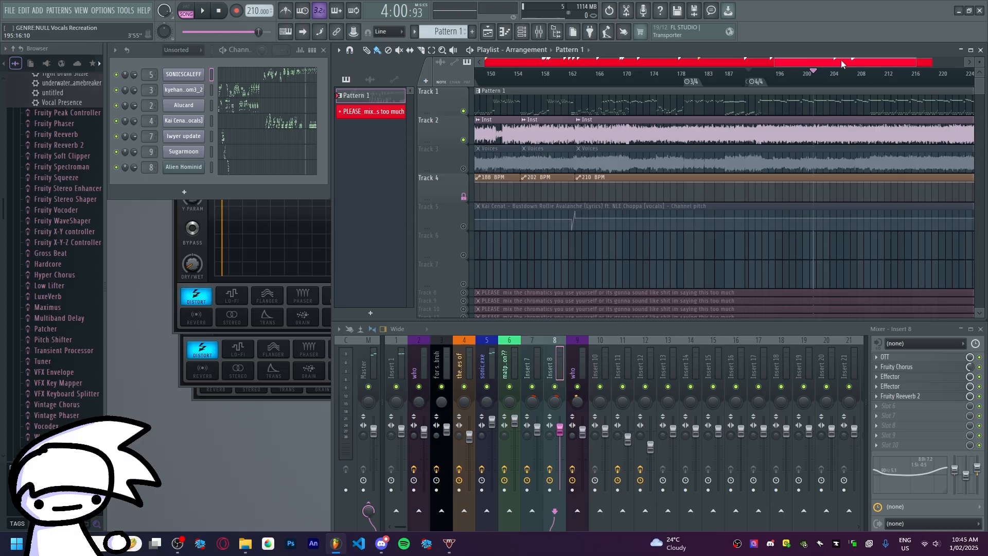
pyautogui.moveTo(844, 63); pyautogui.dragTo(464, 89)
pyautogui.press('space')
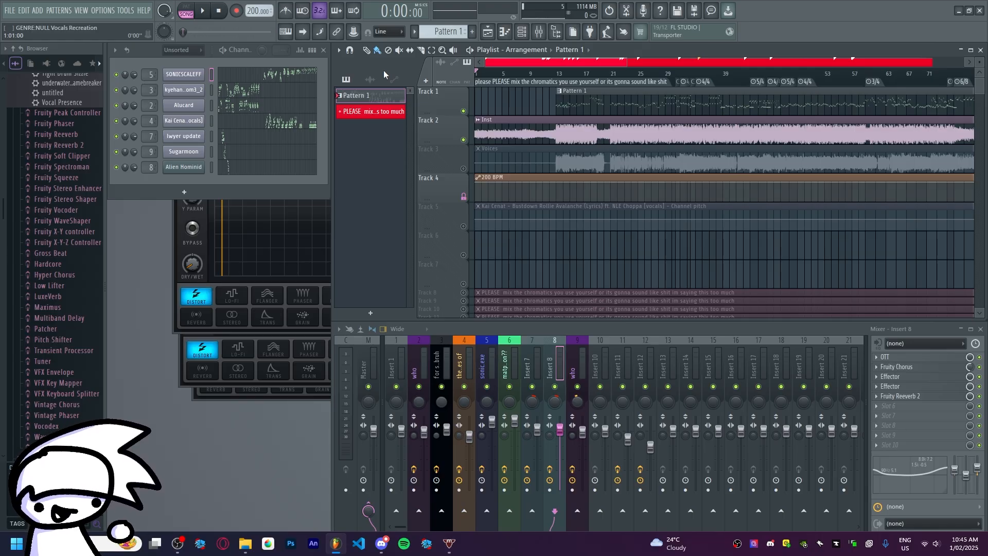
pyautogui.scroll(20, 98, 245)
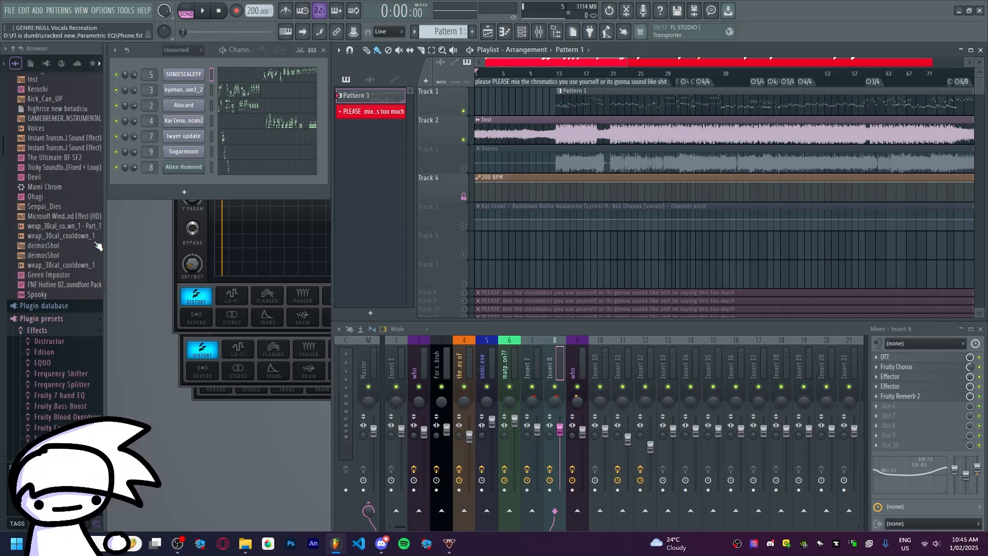
pyautogui.scroll(10, 98, 245)
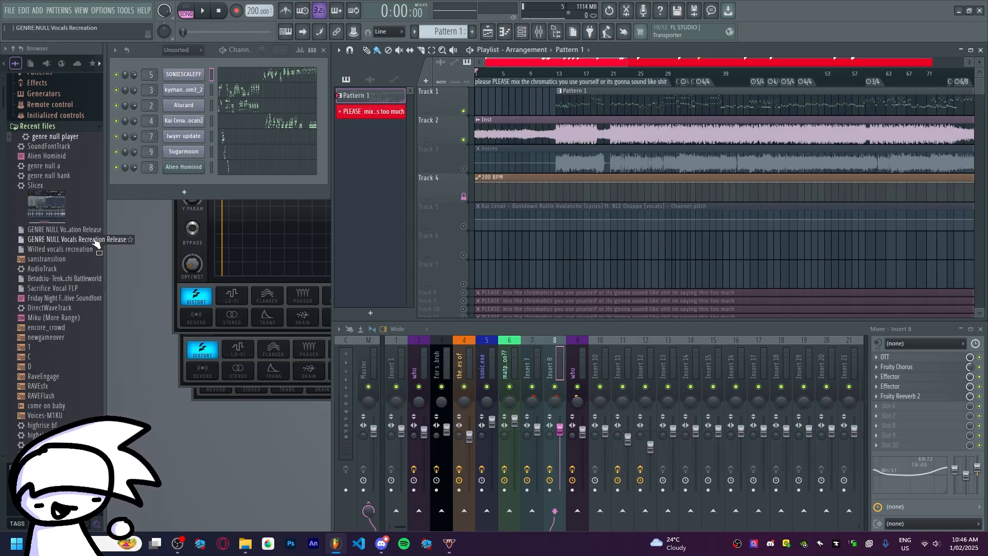
# - Play the early vocals from bar 13 and around bar 21, pausing at bar 23
pyautogui.click(556, 72)
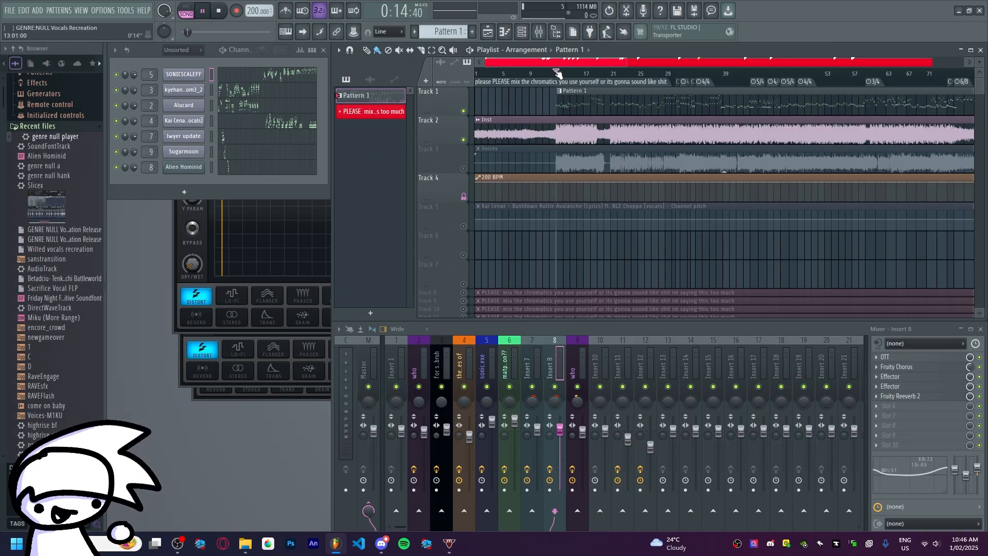
pyautogui.scroll(3, 557, 74)
pyautogui.moveTo(536, 63); pyautogui.dragTo(547, 63)
pyautogui.click(614, 80)
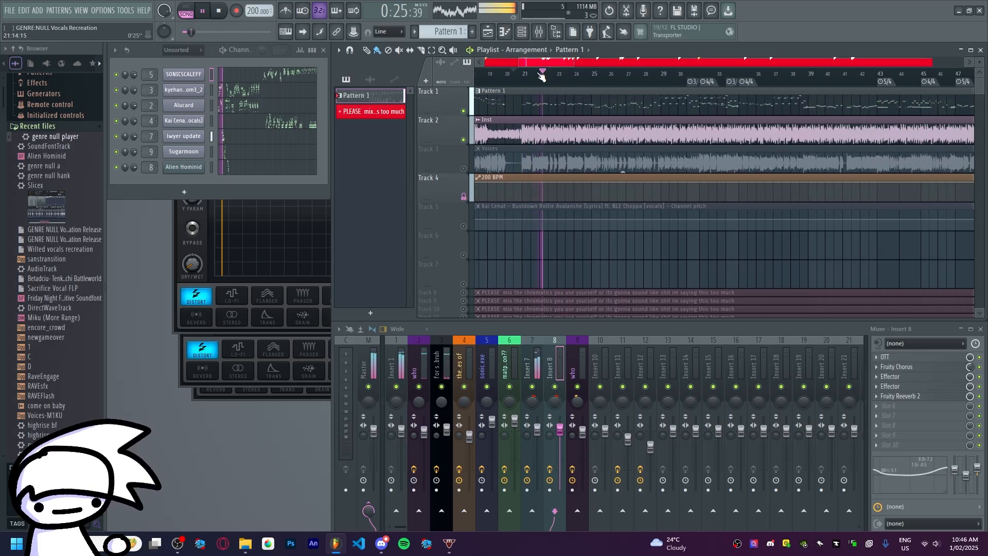
pyautogui.scroll(1, 542, 76)
pyautogui.click(203, 11)
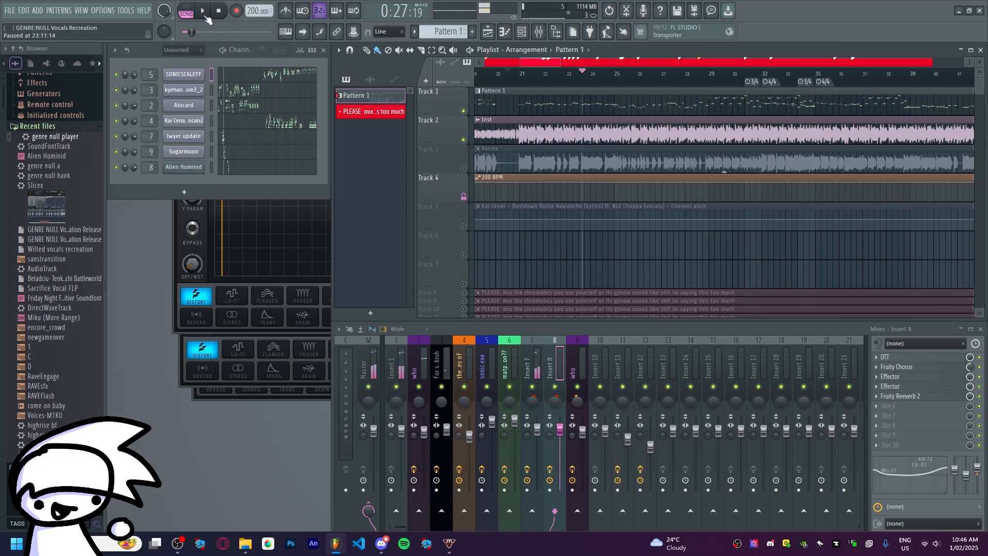
# - Replay the vocals from around bar 21 to bar 29 and select mixer insert 9, "who", to view its effects
pyautogui.click(520, 76)
pyautogui.press('space')
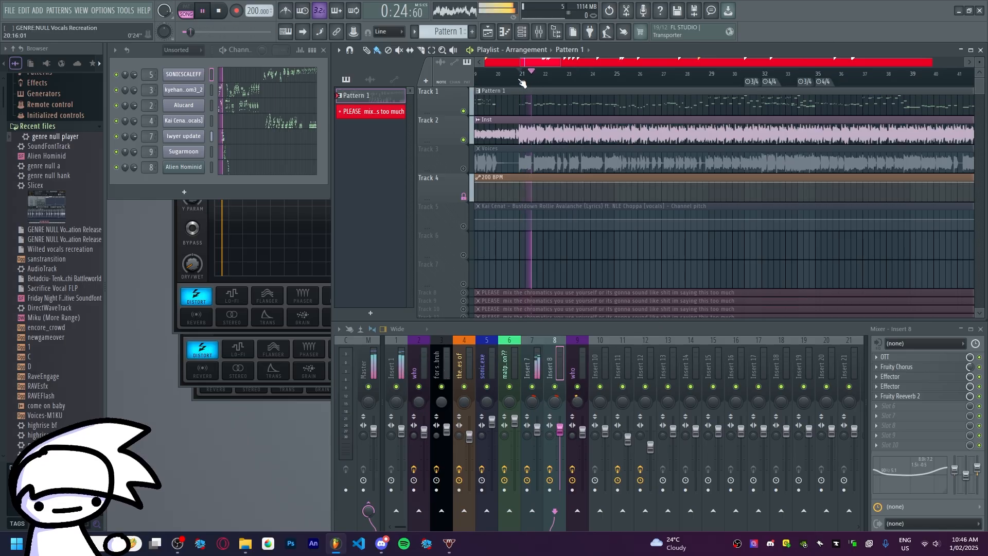
pyautogui.scroll(1, 534, 60)
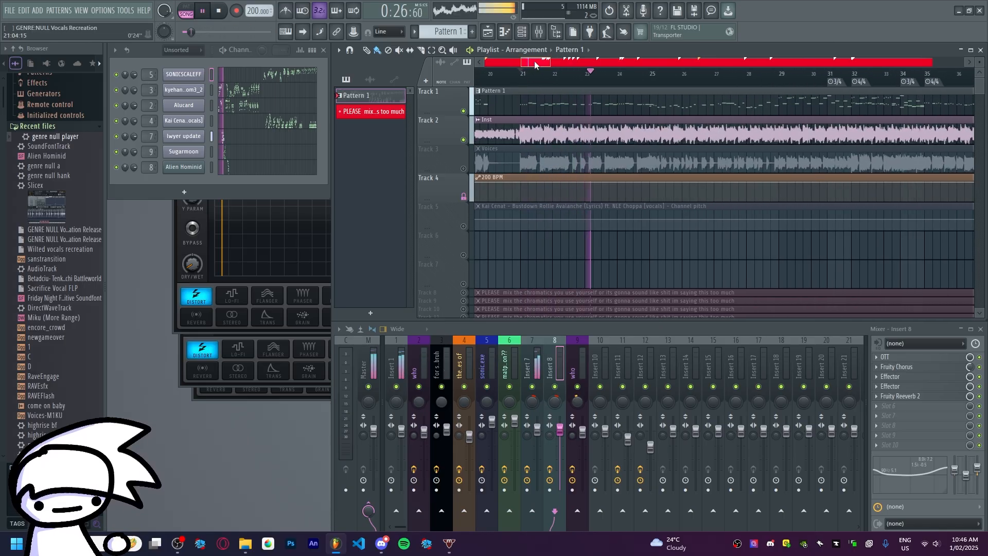
pyautogui.moveTo(534, 61); pyautogui.dragTo(541, 62)
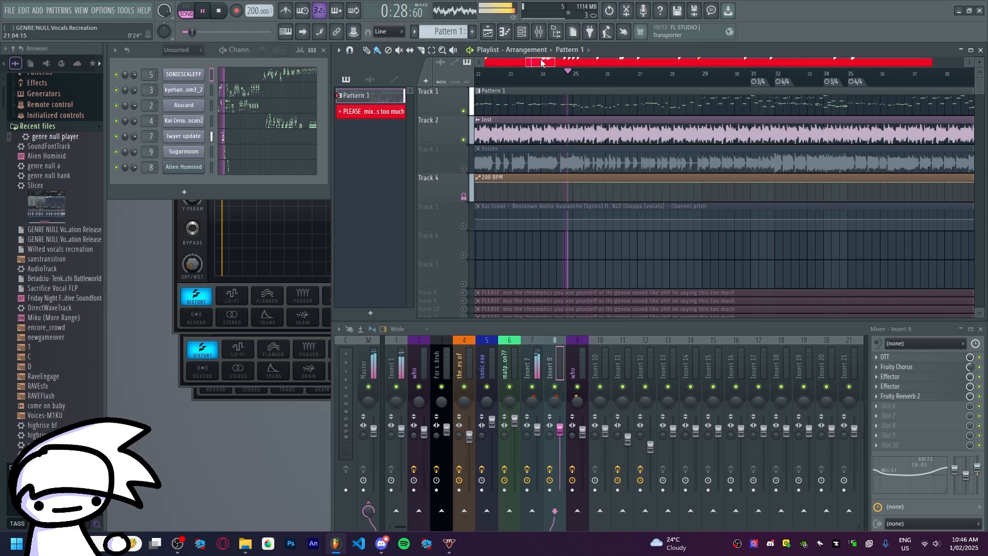
pyautogui.click(571, 367)
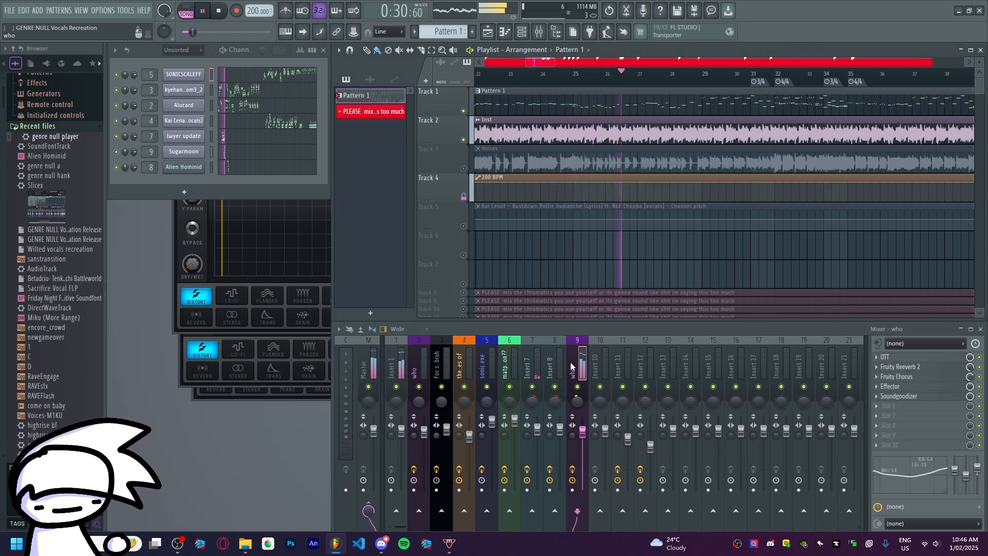
pyautogui.click(204, 11)
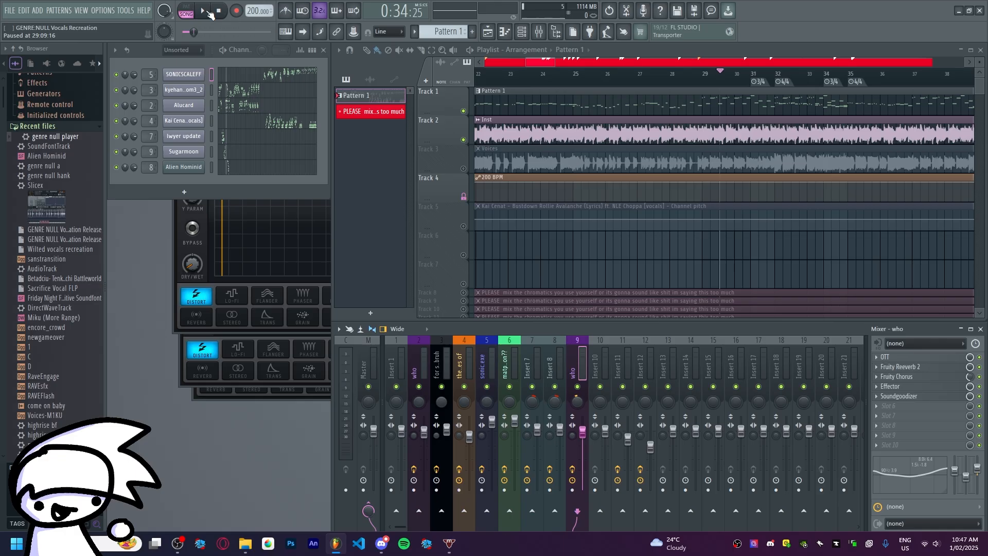
# - Play the short passage around bars 34 to 36 and stop playback
pyautogui.click(205, 11)
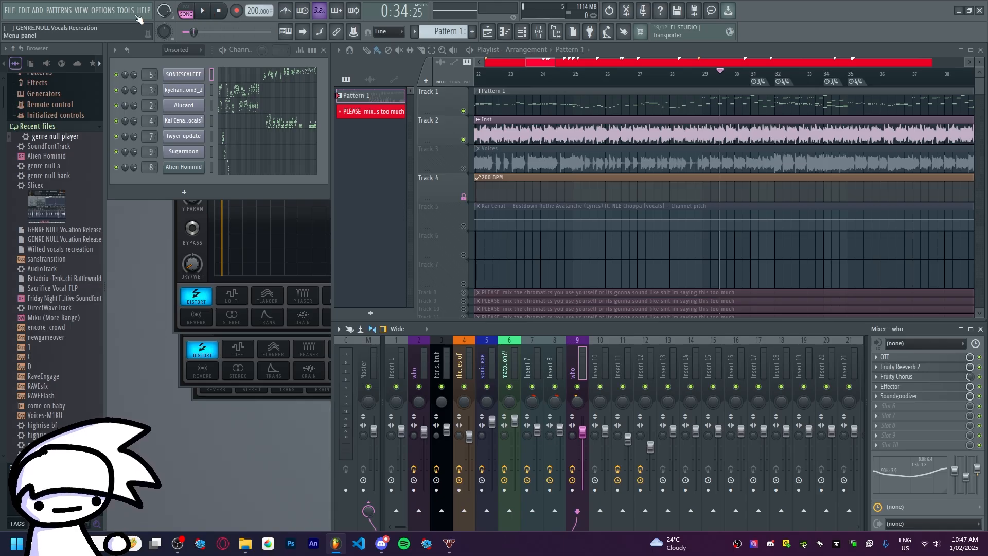
pyautogui.moveTo(546, 62); pyautogui.dragTo(556, 64)
pyautogui.click(583, 77)
pyautogui.scroll(-2, 561, 80)
pyautogui.press('space')
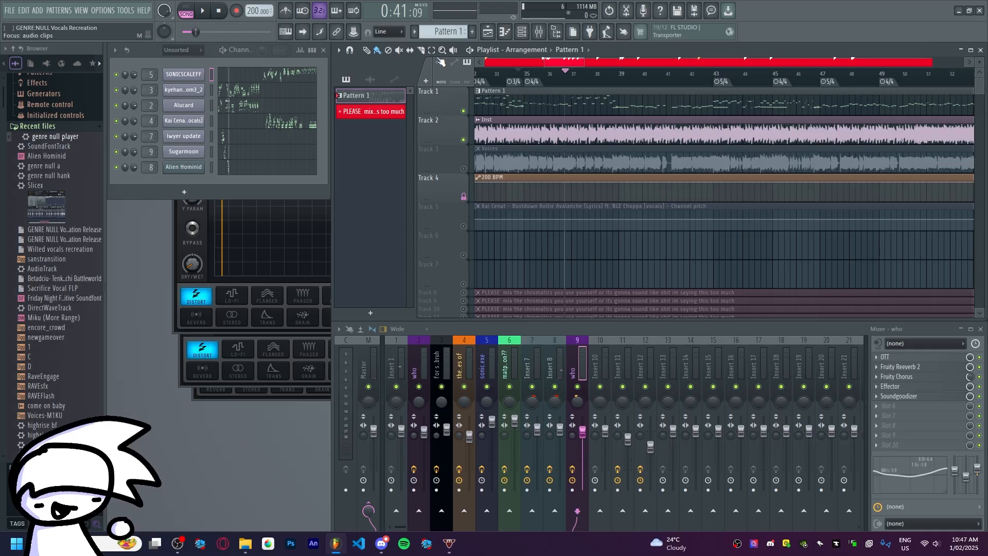
# - Enable all playlist tracks and mute Track 3 with the original Voices
pyautogui.scroll(-3, 583, 77)
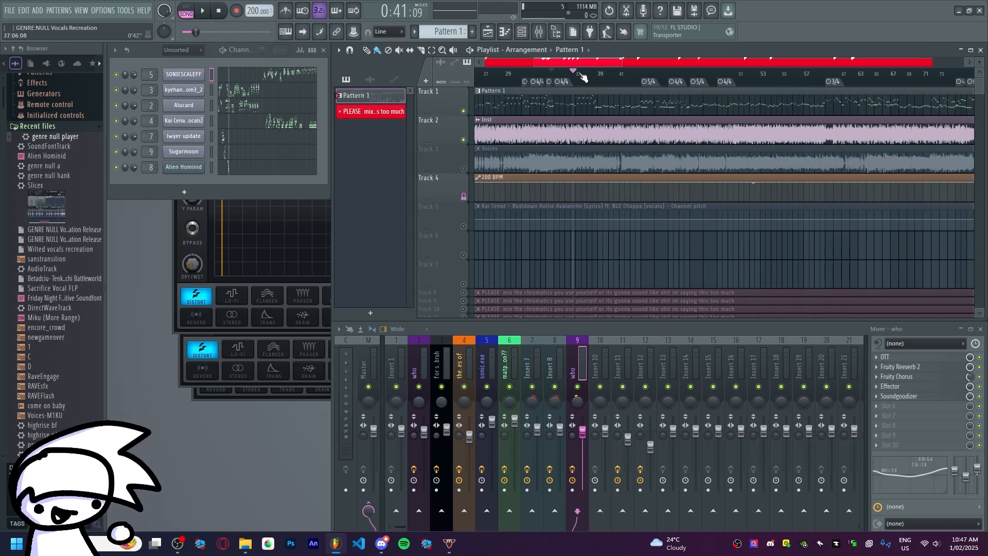
pyautogui.moveTo(584, 78); pyautogui.dragTo(230, 77)
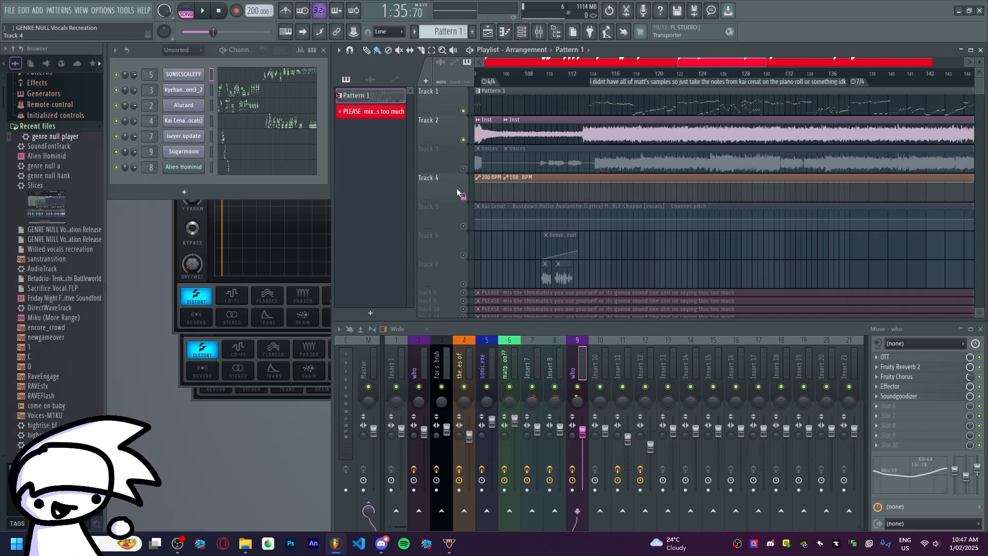
pyautogui.keyDown('ctrl'); pyautogui.click(463, 139); pyautogui.keyUp('ctrl')
pyautogui.click(463, 169)
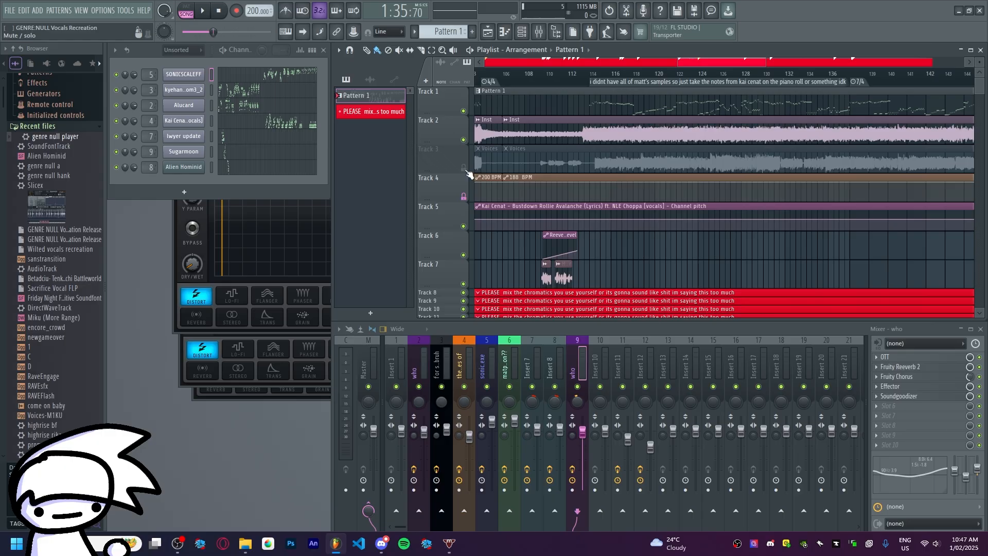
# - Play the arrangement around bar 88 with the enabled tracks and stop playback
pyautogui.scroll(-5, 540, 103)
pyautogui.press('space')
pyautogui.scroll(4, 633, 74)
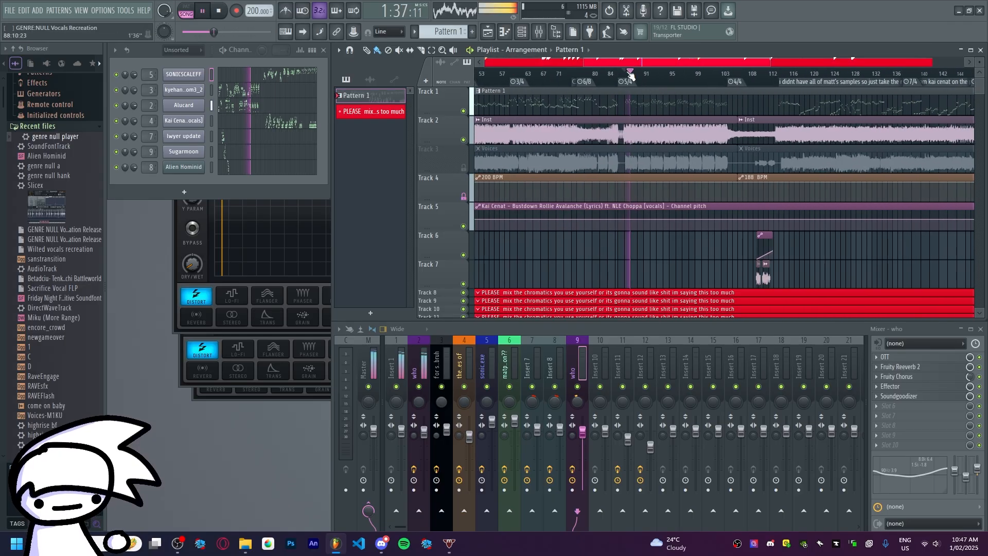
pyautogui.press('space')
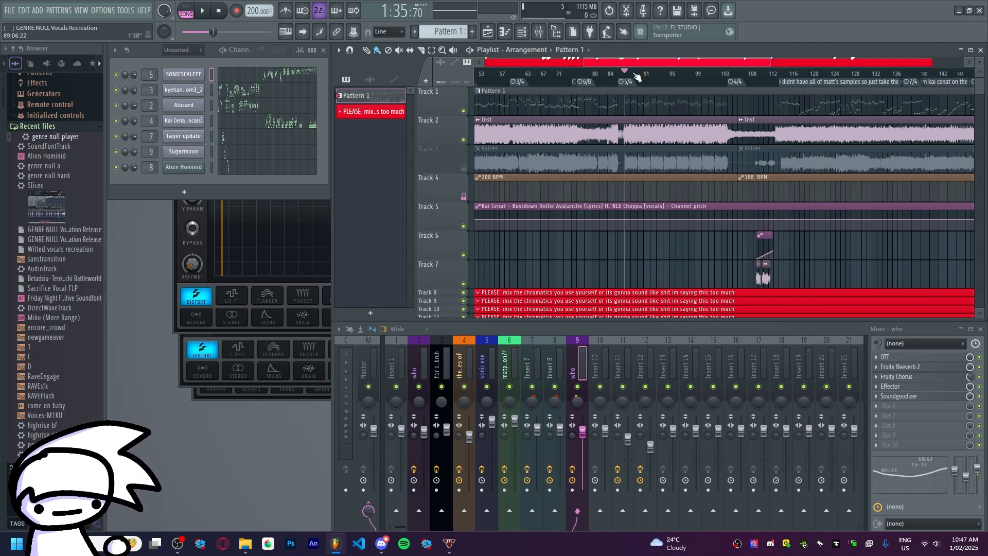
# - Play the passage from bar 35 with the enabled tracks, pausing at bar 36
pyautogui.moveTo(640, 79); pyautogui.dragTo(501, 60)
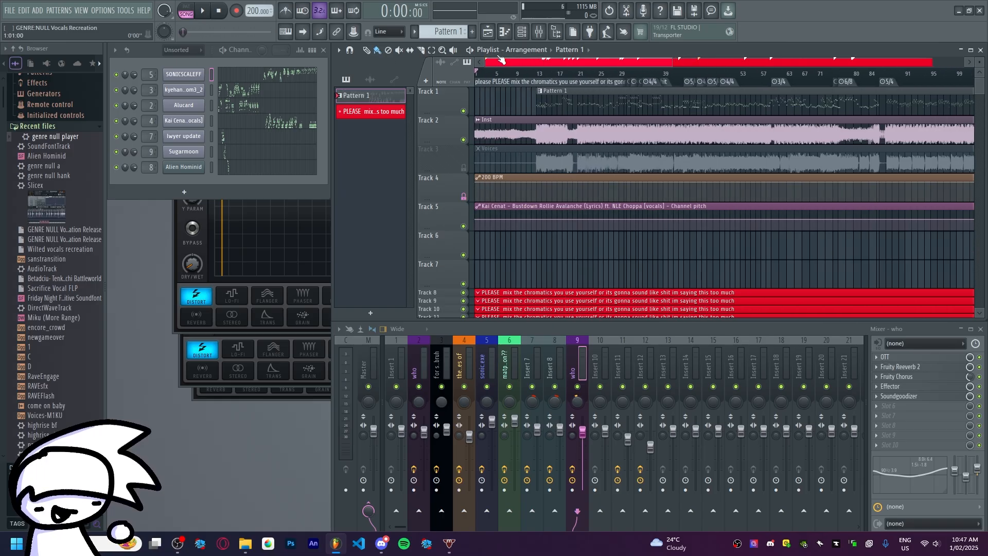
pyautogui.scroll(5, 655, 74)
pyautogui.moveTo(572, 76); pyautogui.dragTo(577, 74)
pyautogui.press('space')
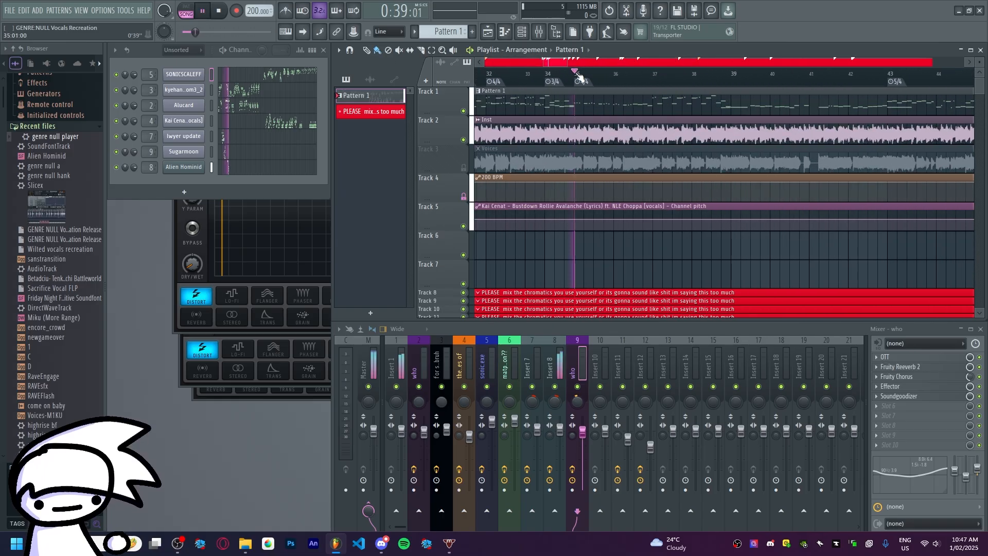
pyautogui.scroll(-3, 579, 77)
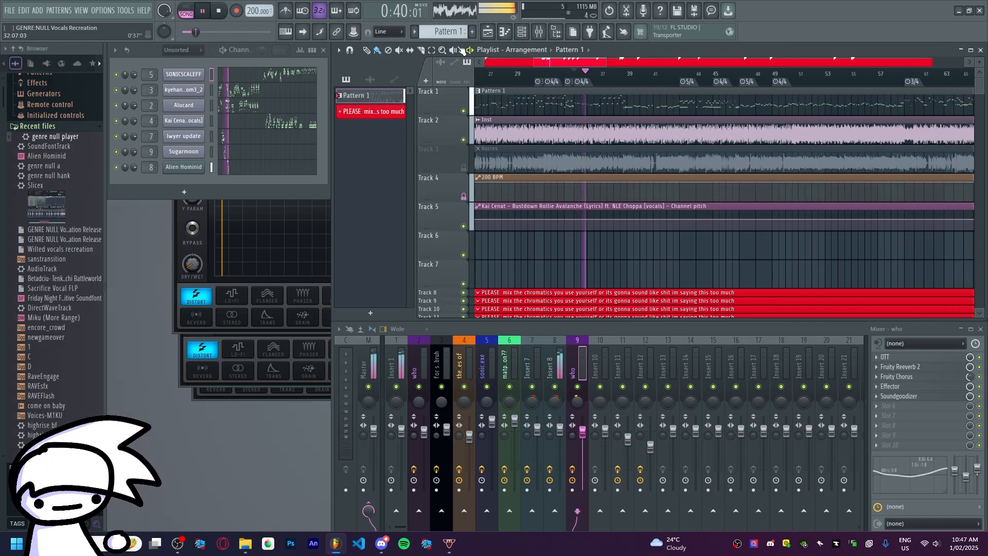
pyautogui.click(205, 12)
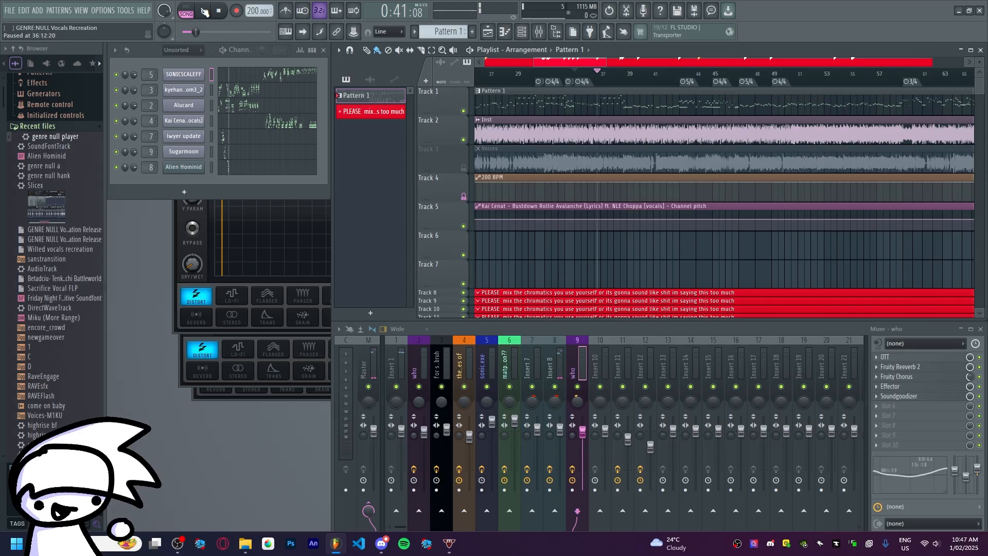